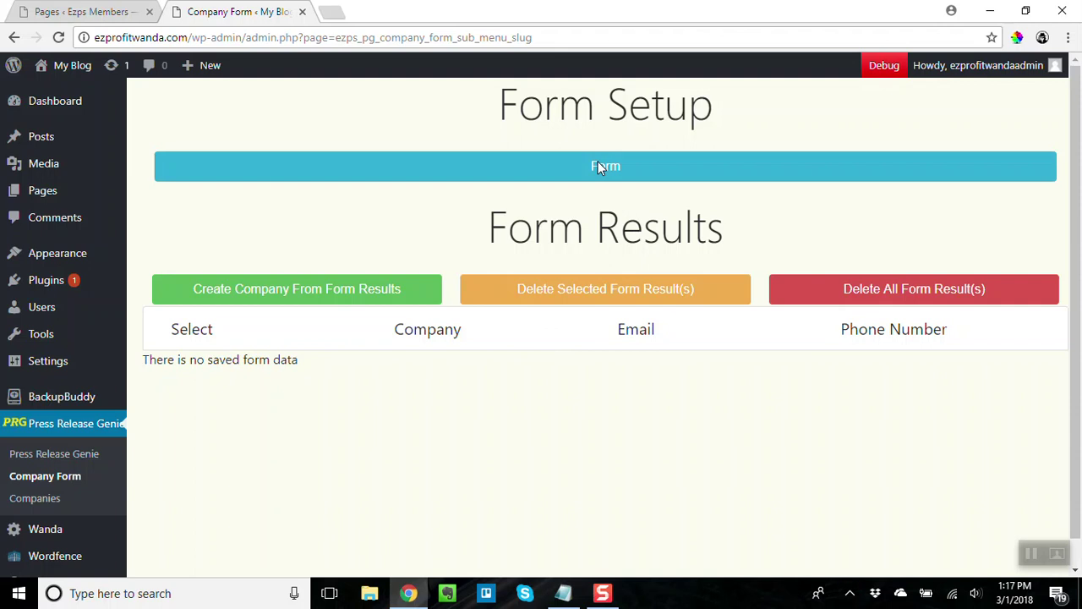
- Open the company form settings, review the form link and logo instructions, and check the site's Media Library
click(598, 167)
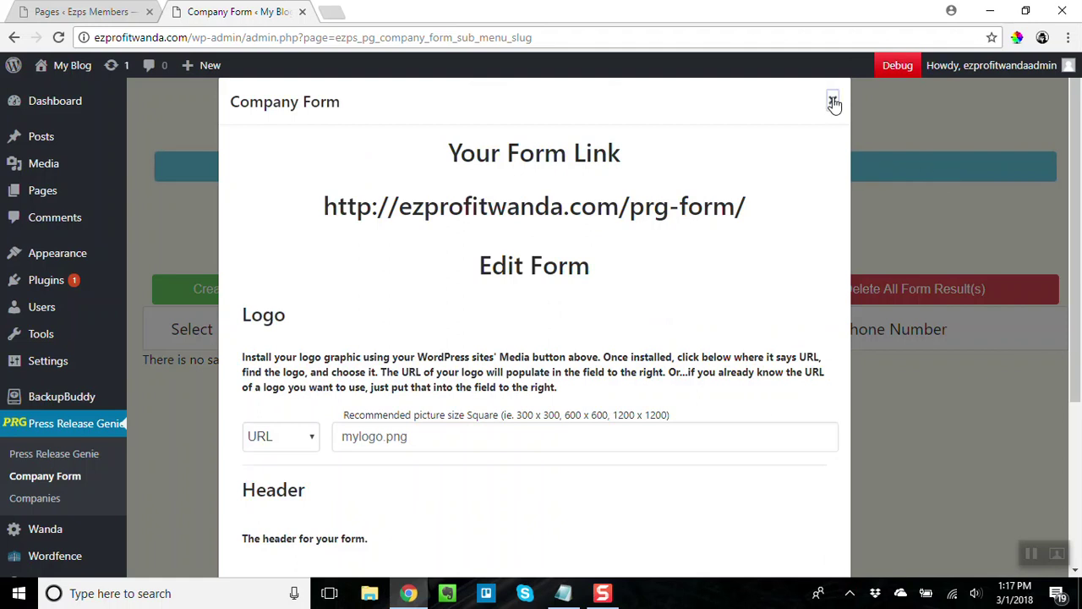
click(833, 100)
click(595, 164)
scroll(688, 242, down, 1)
scroll(688, 242, up, 1)
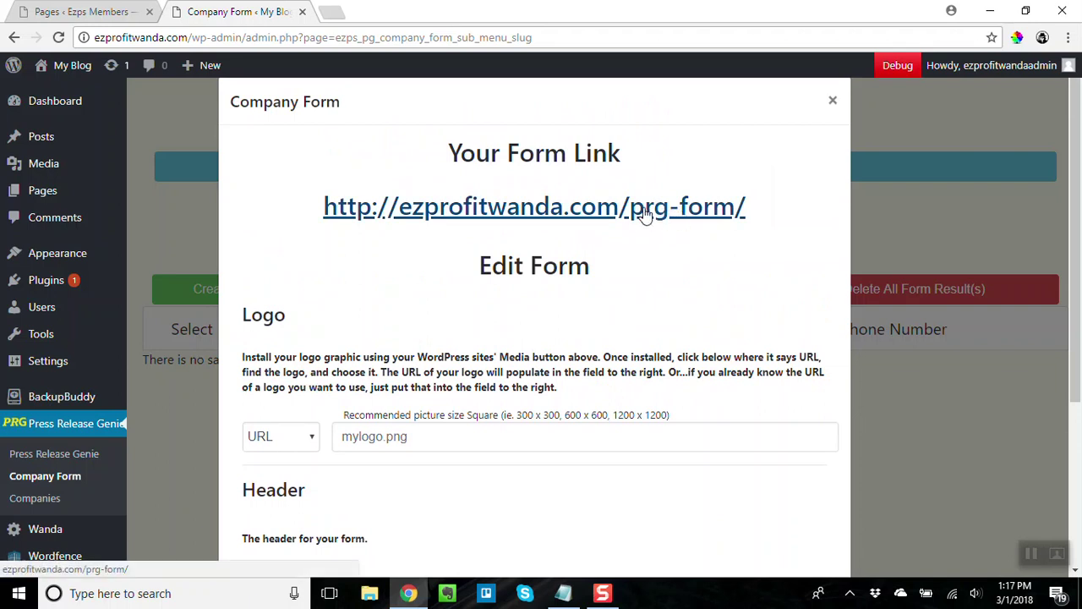
scroll(645, 214, down, 2)
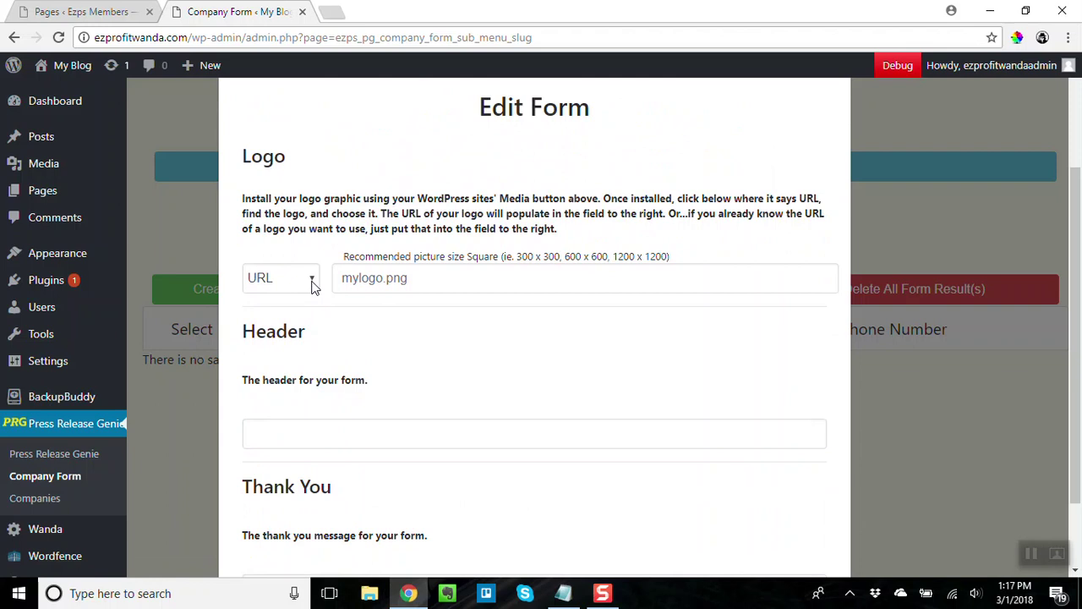
click(37, 169)
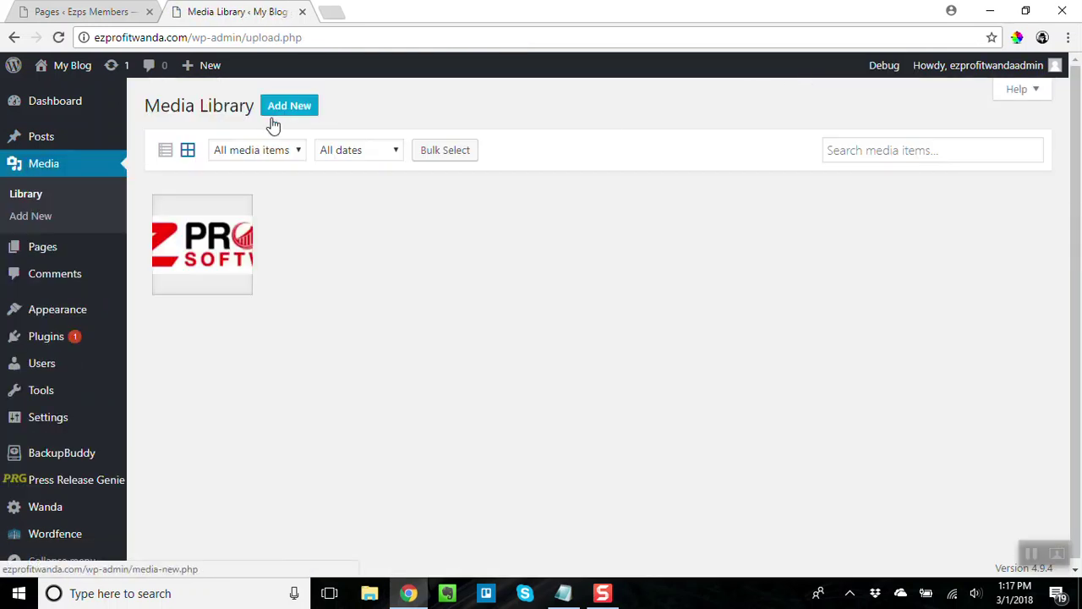
- Reopen Press Release Genie's company form settings and choose the uploaded EZ_PROFIT01.jpg image as the form logo
click(19, 482)
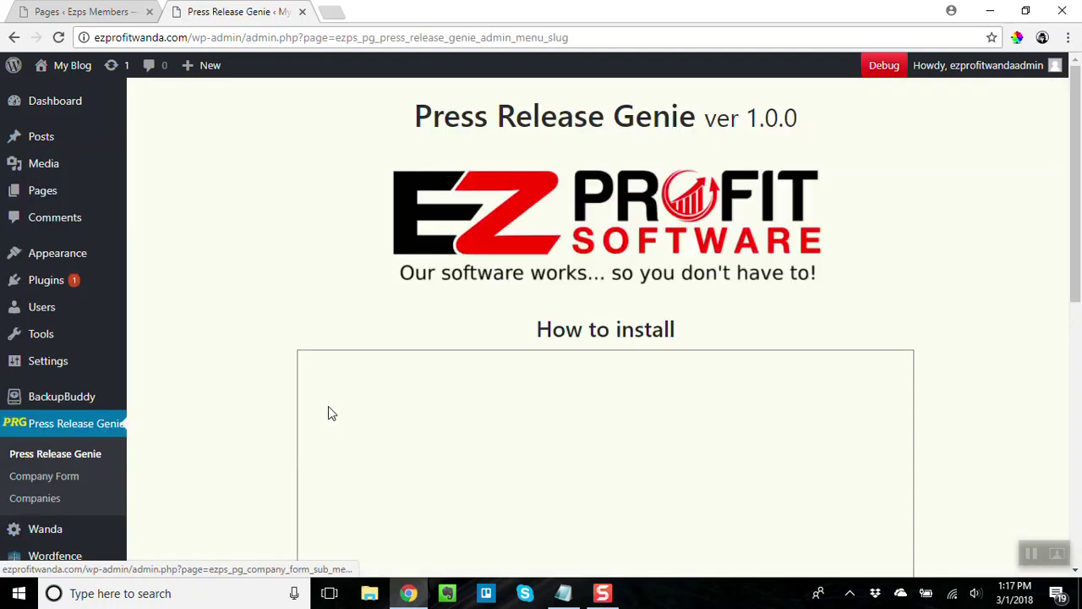
click(53, 476)
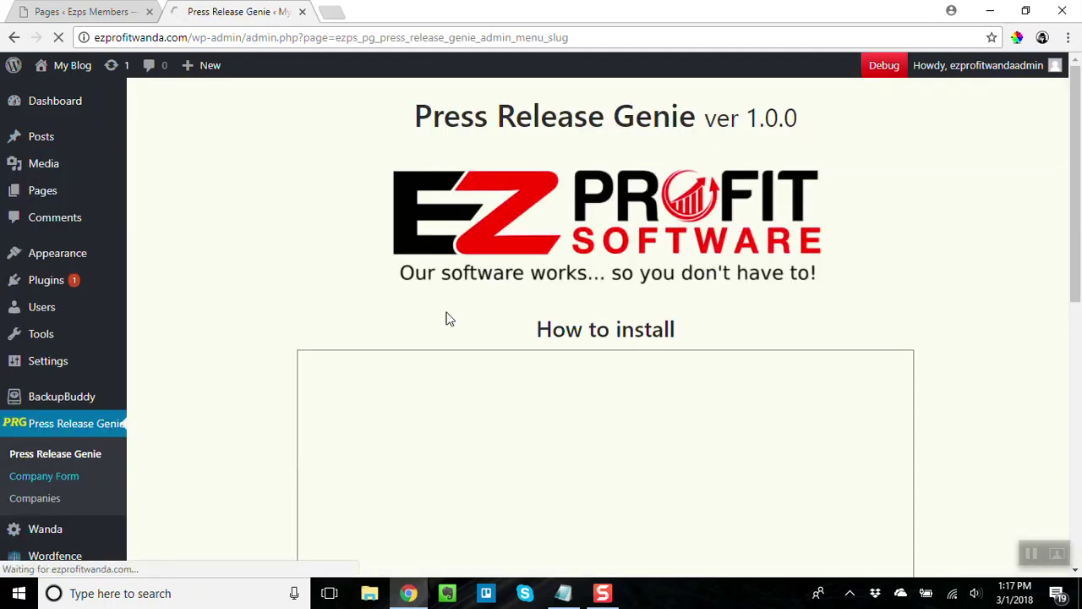
click(602, 169)
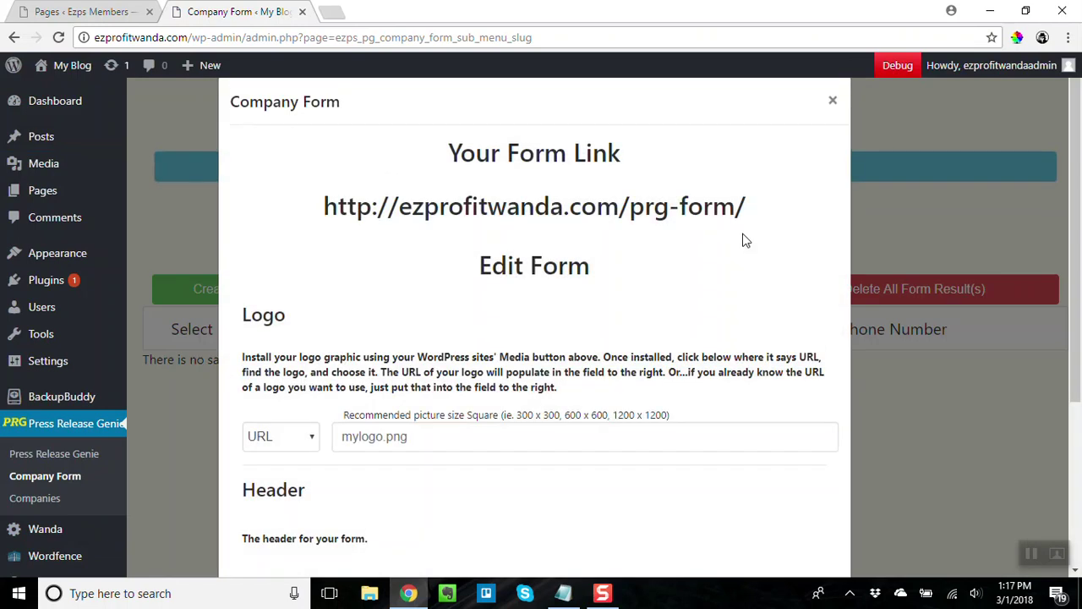
scroll(708, 259, down, 3)
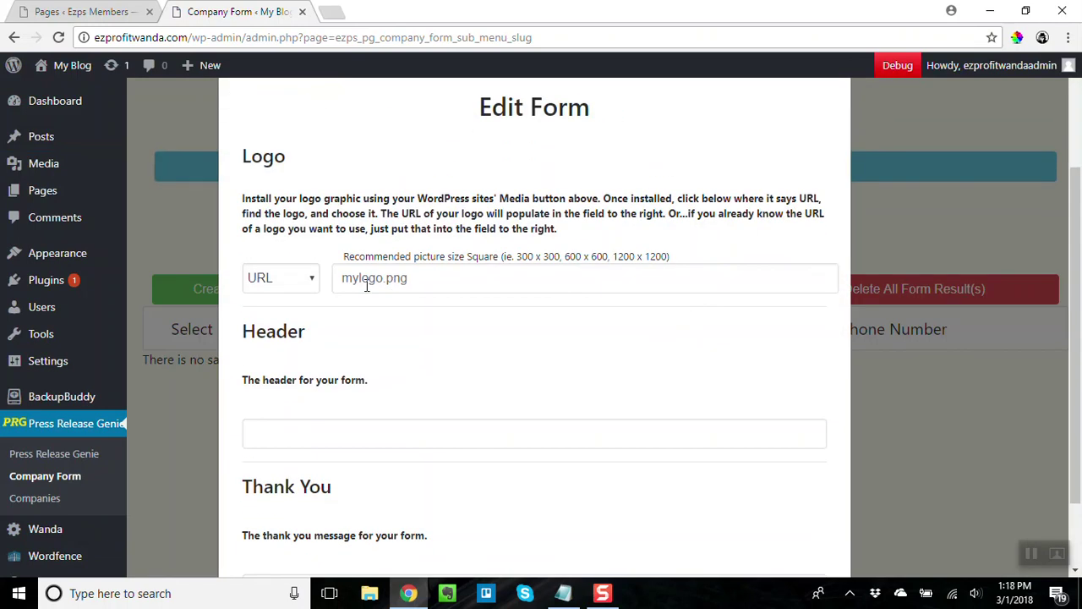
click(306, 287)
click(298, 328)
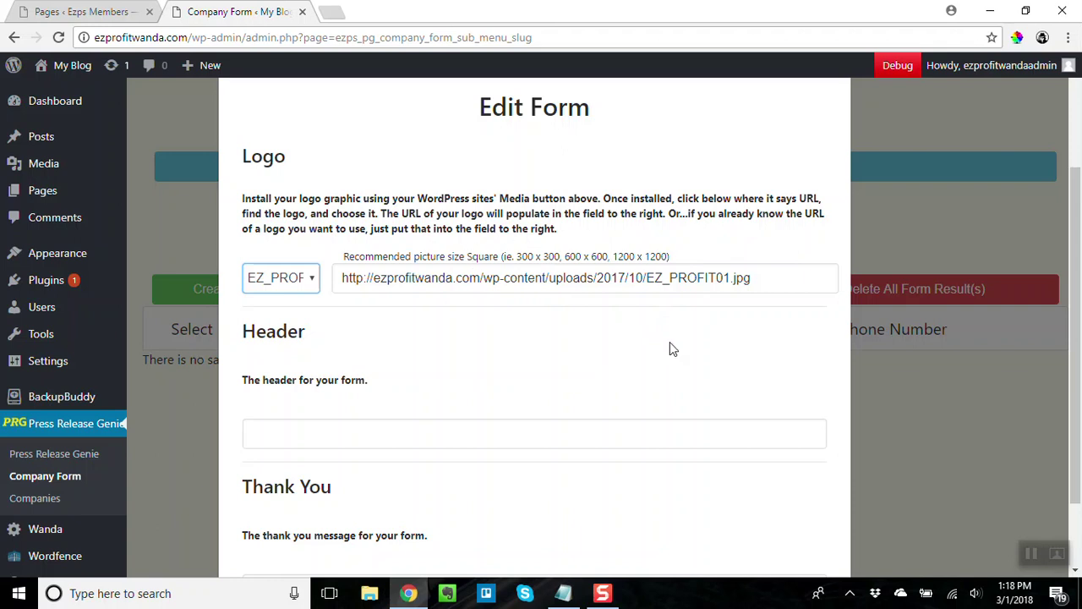
- Enter a form header that greets the recipient by first name, followed by "Please Fill Out!"
scroll(670, 349, down, 2)
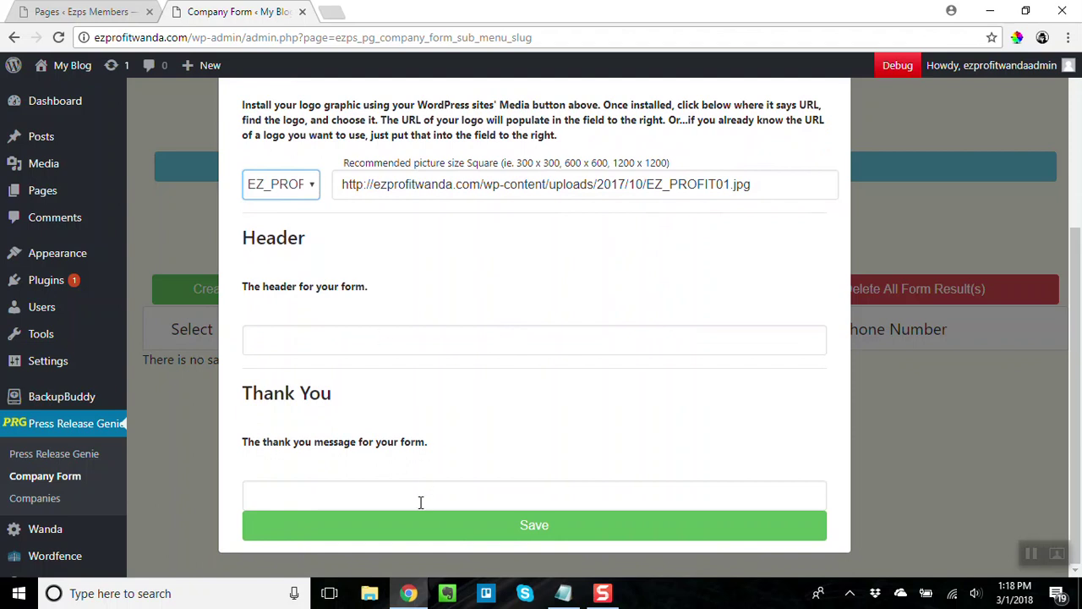
click(419, 337)
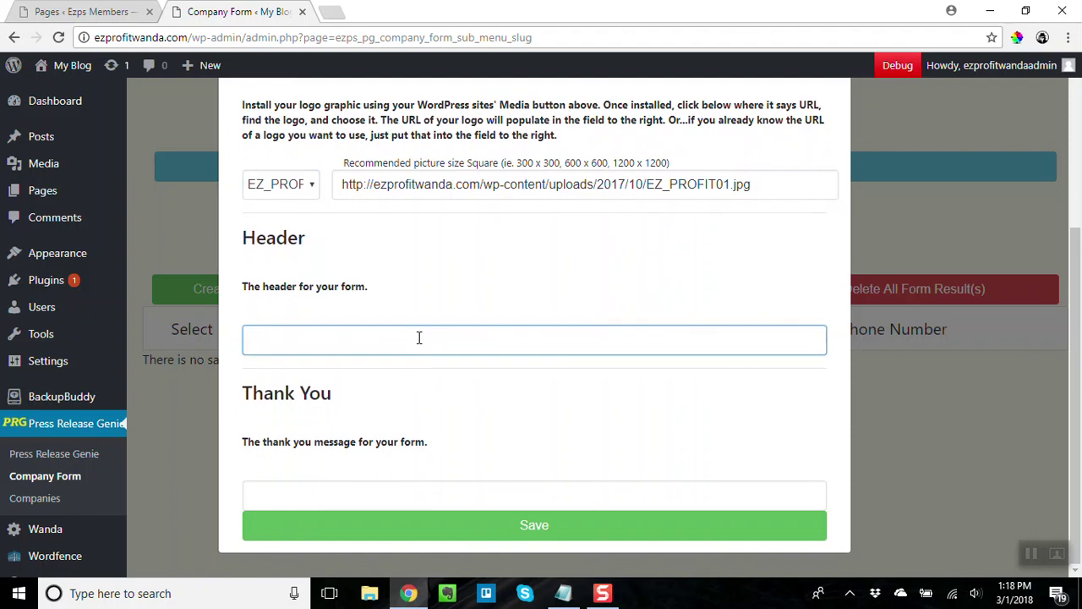
text(Hi Bill, Please Fill O)
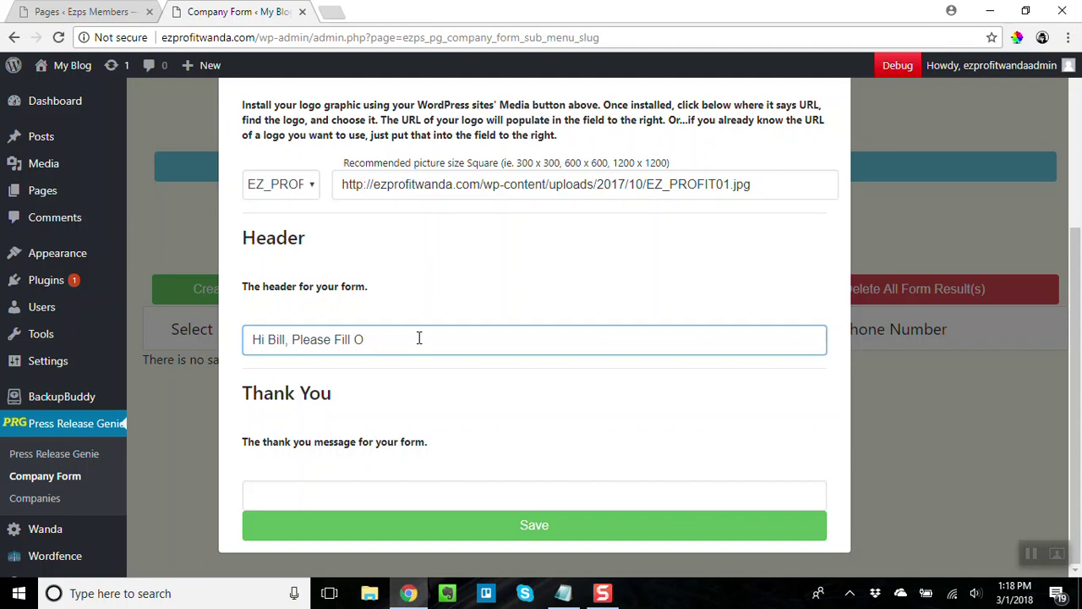
text(ut!)
- Set the form's thank-you message to "Thank You!" and save the company form
click(420, 501)
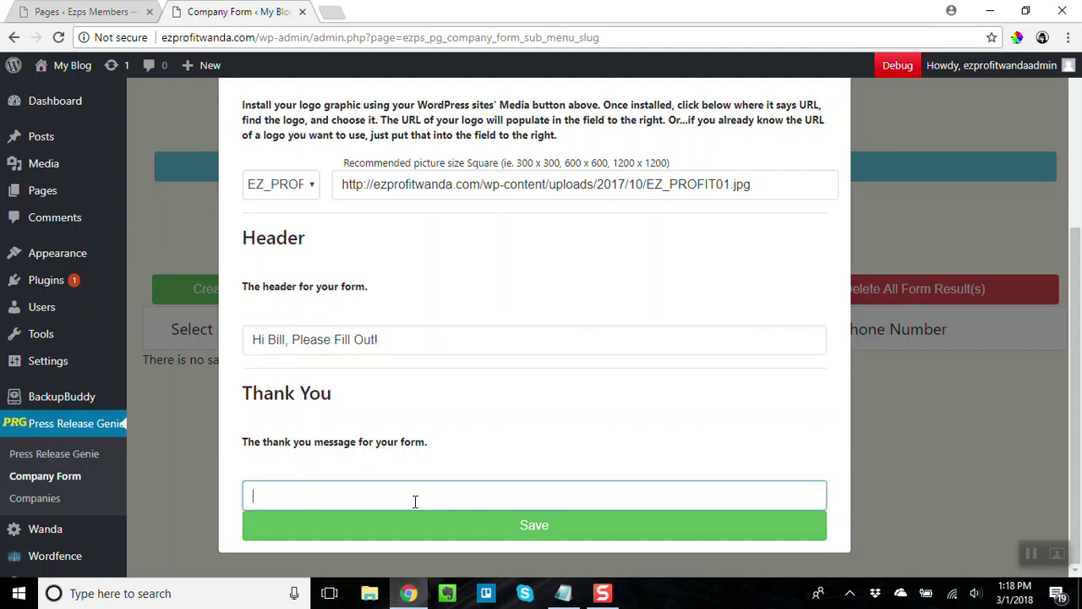
text(Thank You)
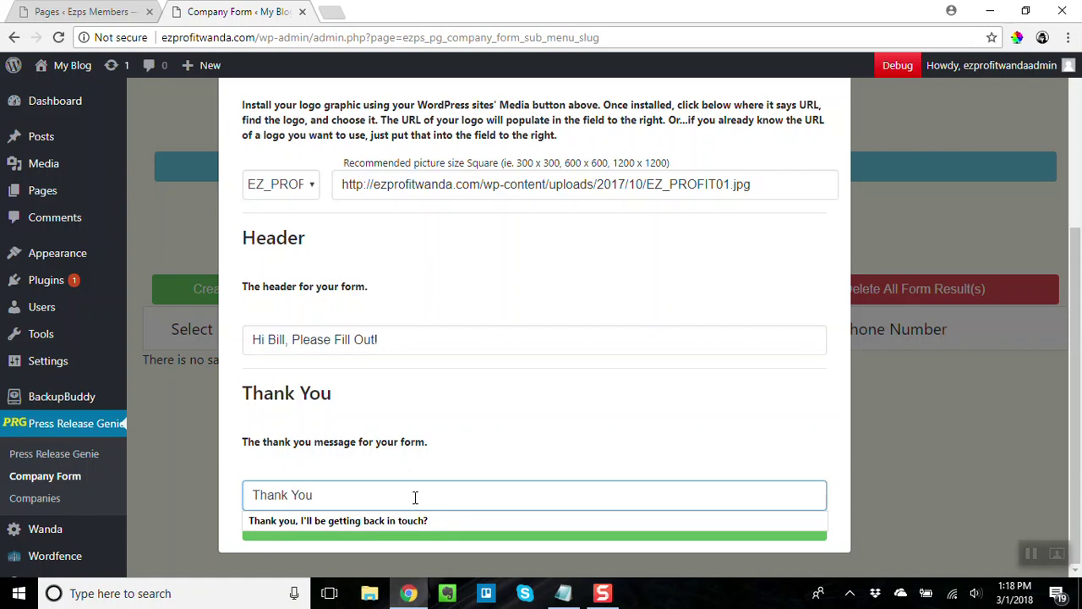
text(!)
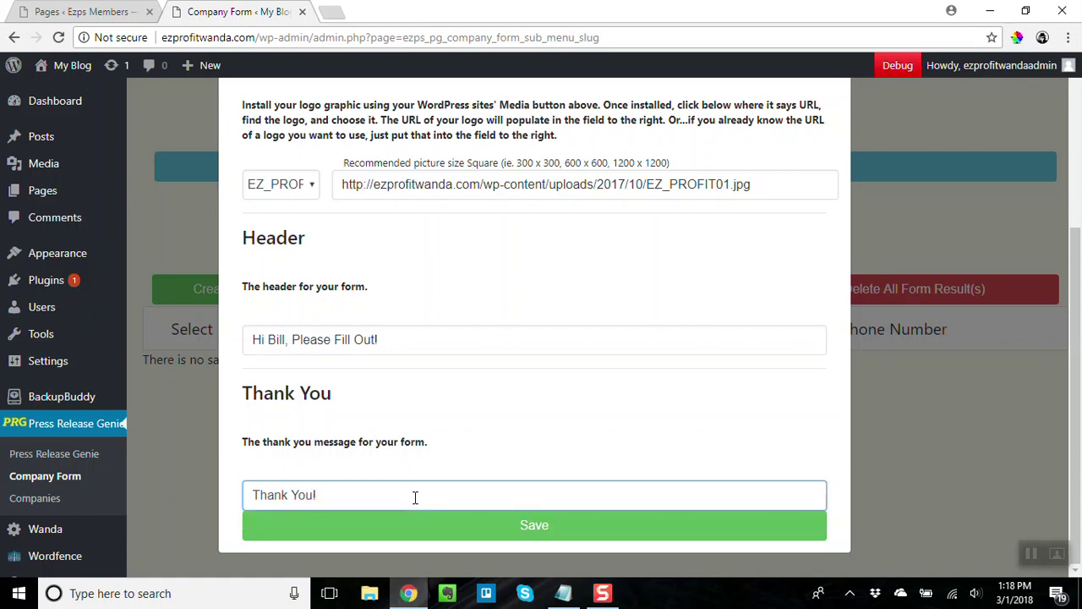
click(524, 521)
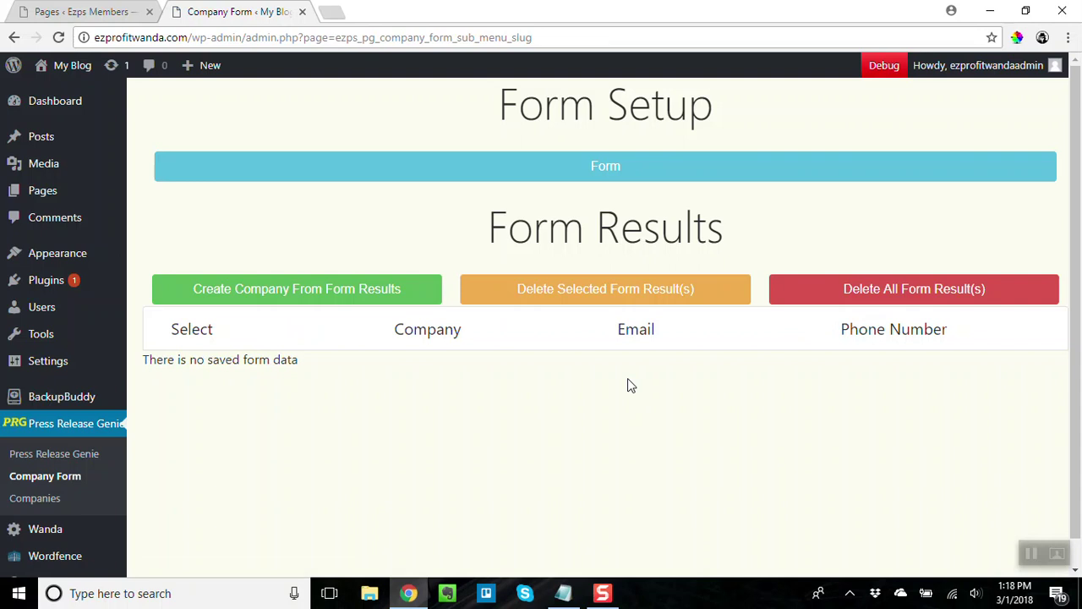
- Reopen the company form settings and check the saved logo, header and thank-you message
click(605, 170)
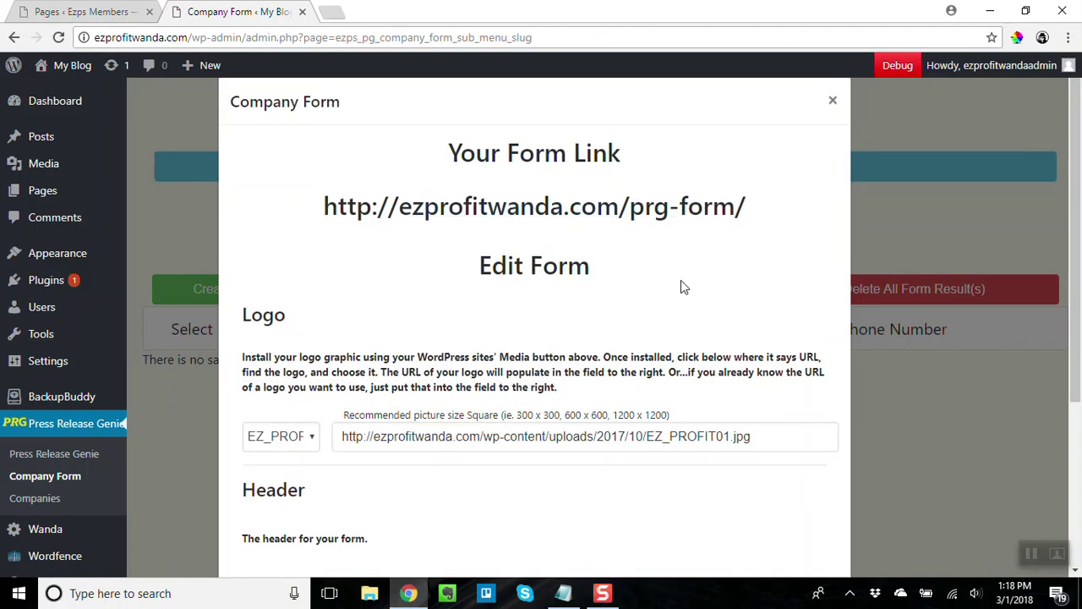
scroll(756, 331, down, 3)
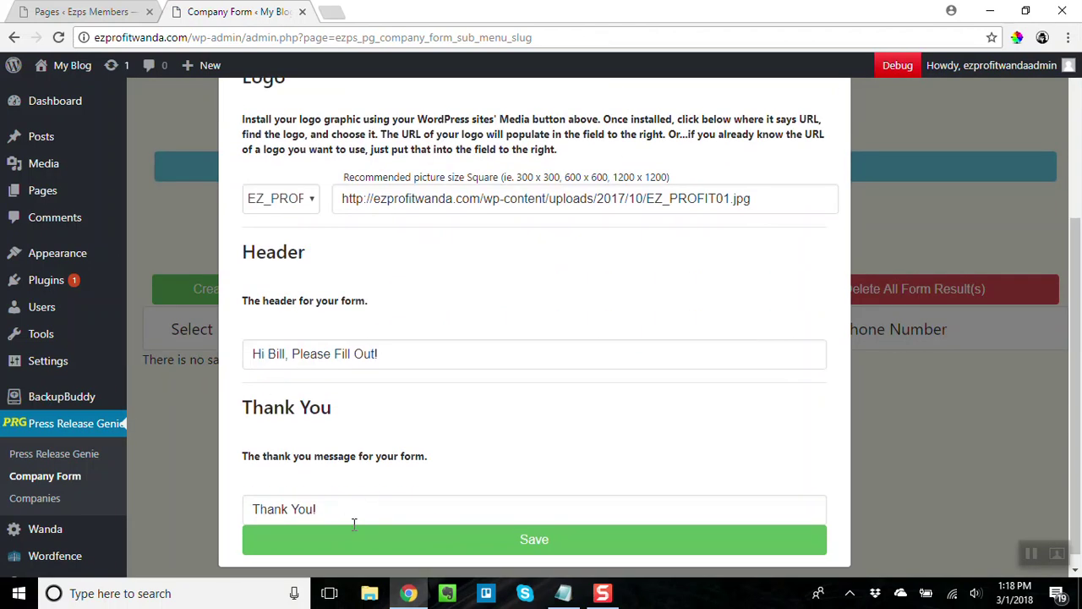
scroll(679, 328, up, 3)
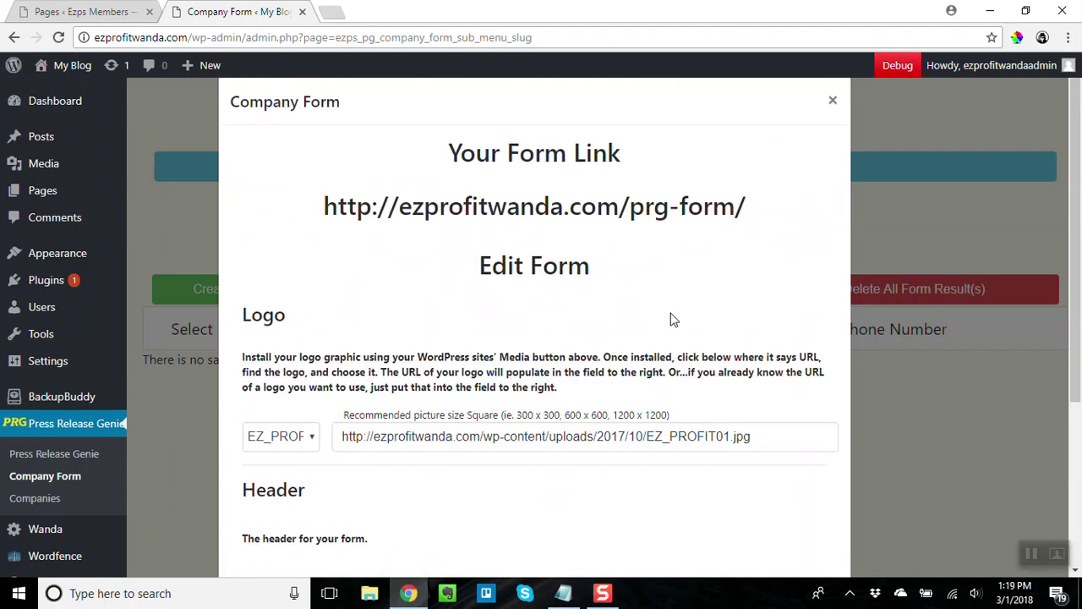
- Open the public form from its link and examine its header, logo, web address and all input fields
click(629, 210)
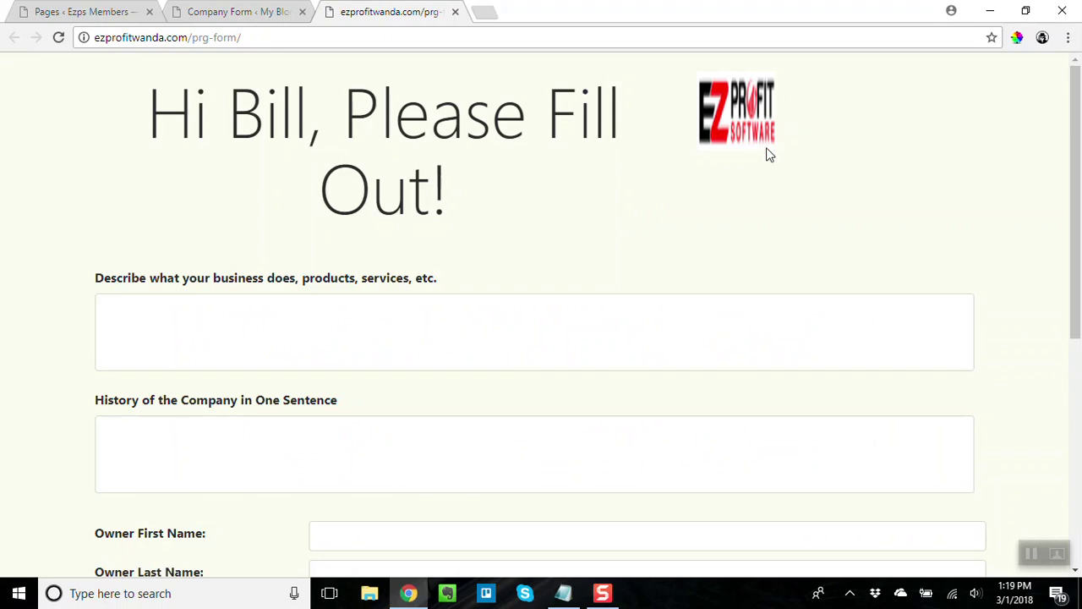
click(269, 13)
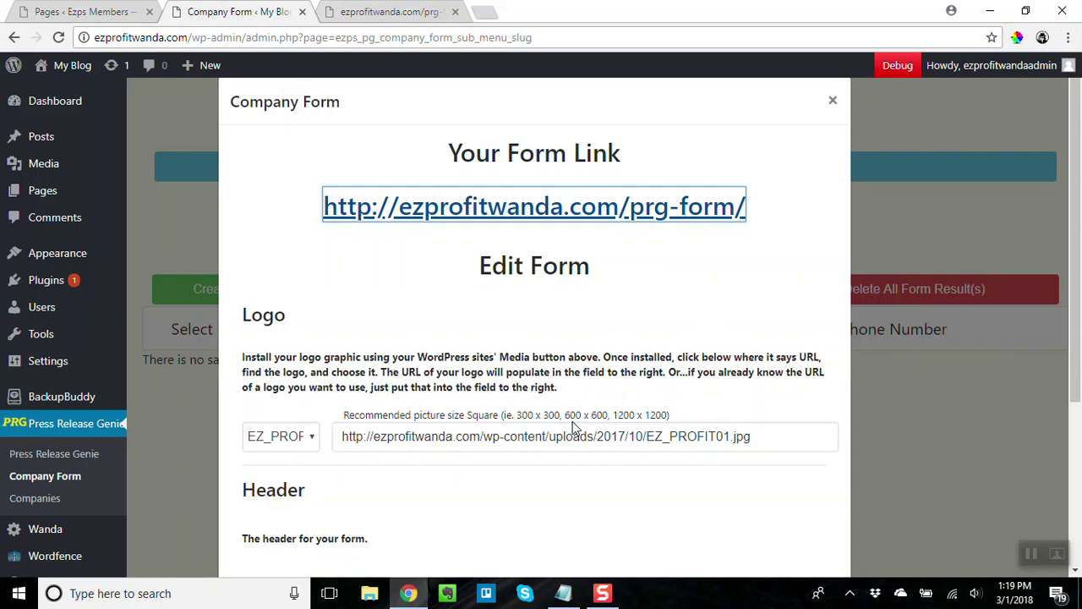
click(392, 13)
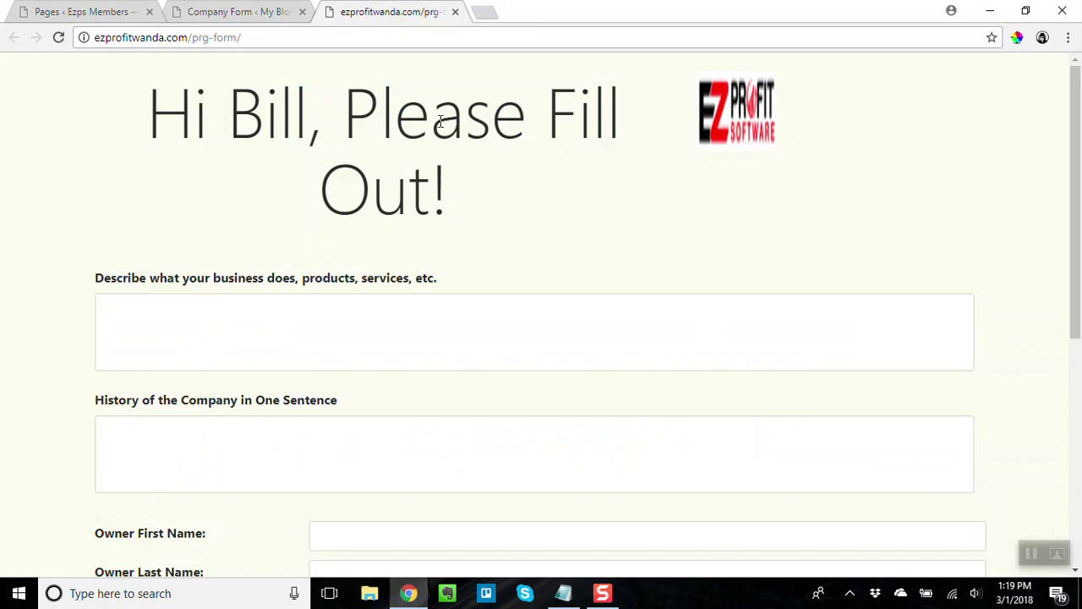
click(184, 37)
right_click(186, 41)
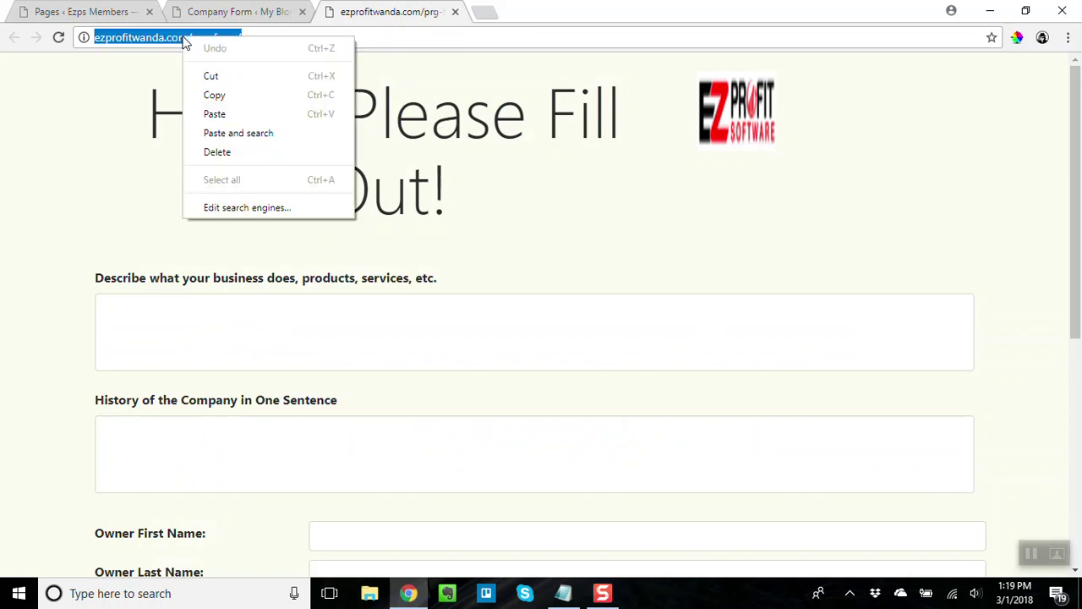
click(90, 192)
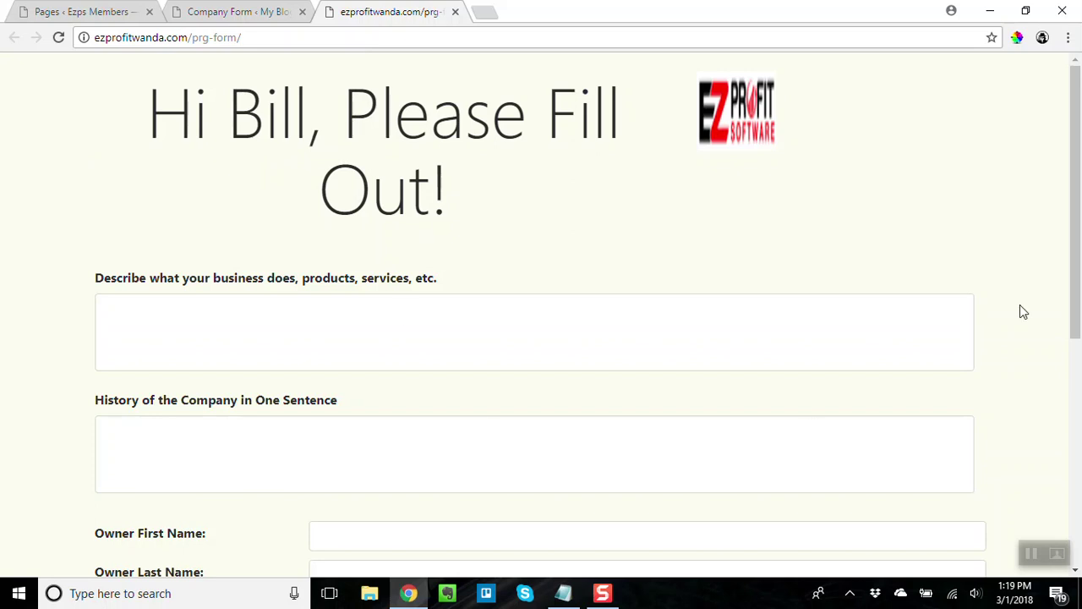
mouse_move(1076, 165)
mouse_down()
mouse_move(1076, 390)
mouse_move(1079, 159)
mouse_up()
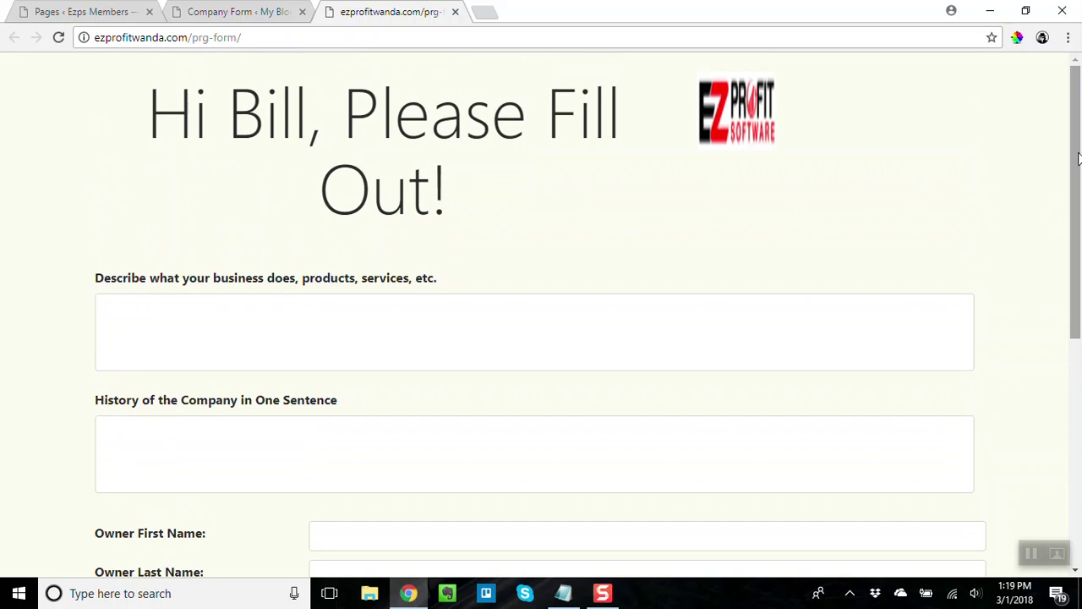
drag(1078, 159, 1078, 197)
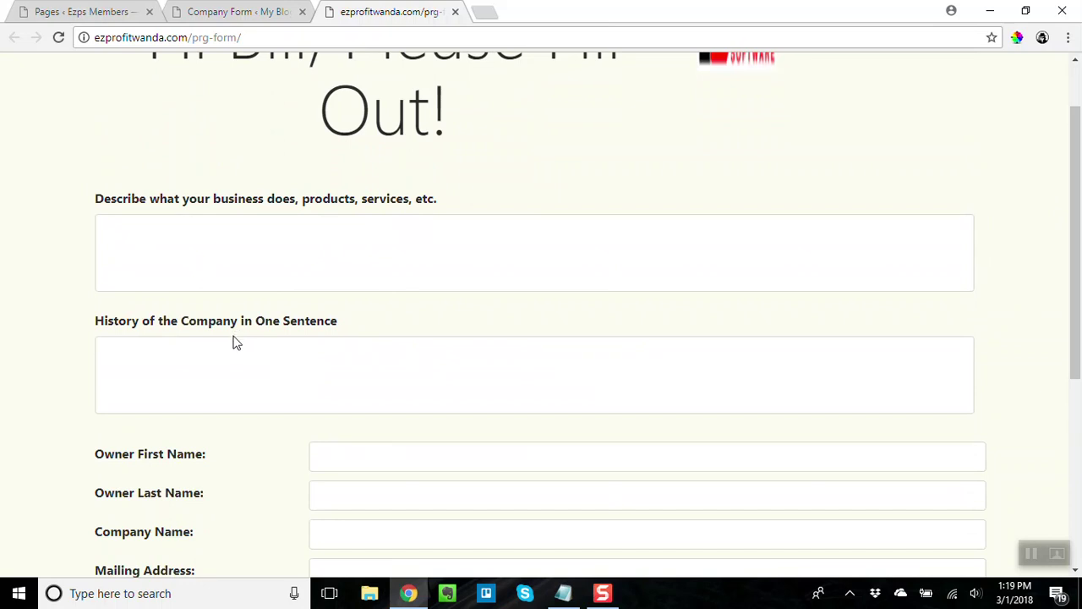
scroll(409, 334, down, 2)
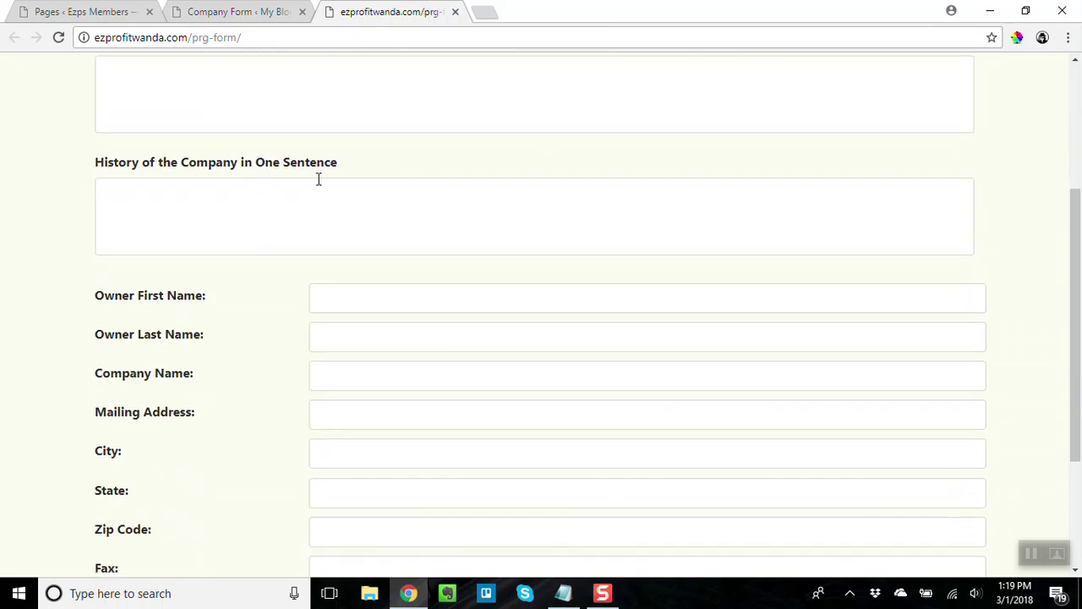
scroll(414, 269, down, 3)
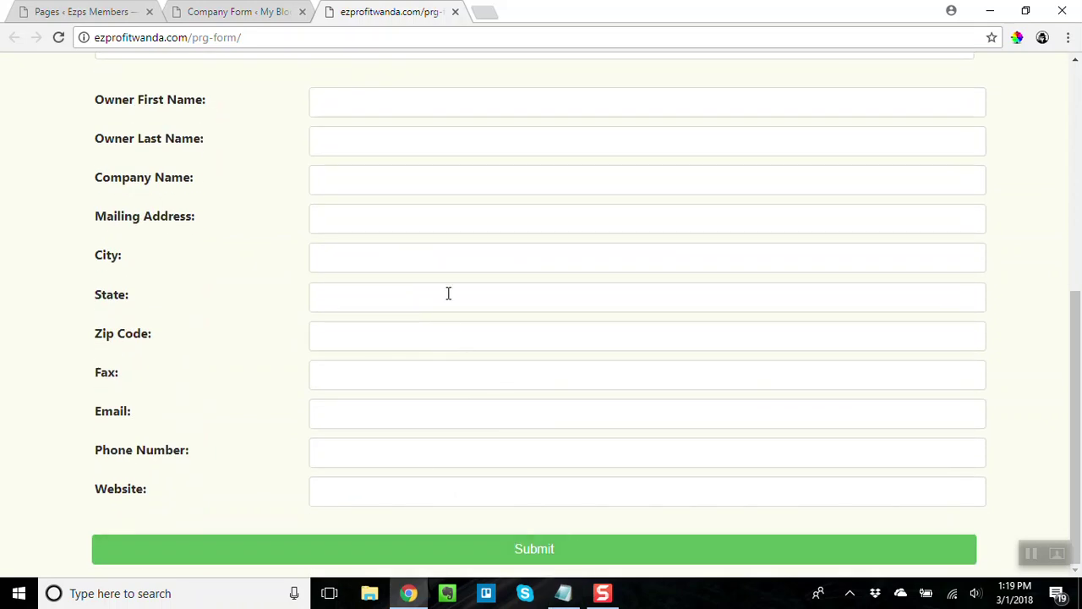
scroll(466, 245, up, 5)
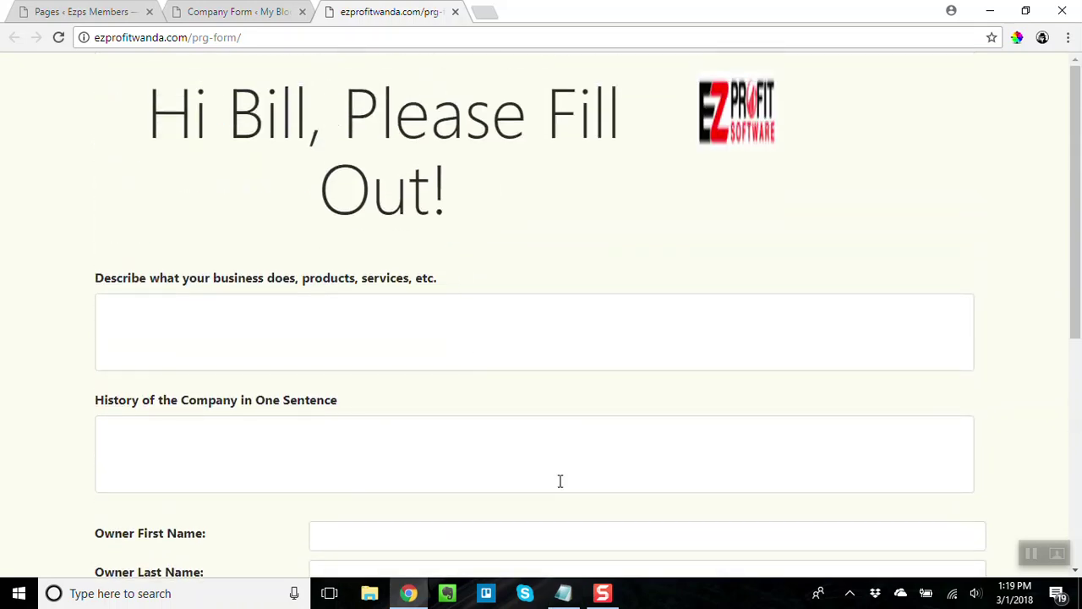
- Switch to Notepad, copy the EZ Profit Software business description paragraph, and paste it into the form's business description field
click(562, 596)
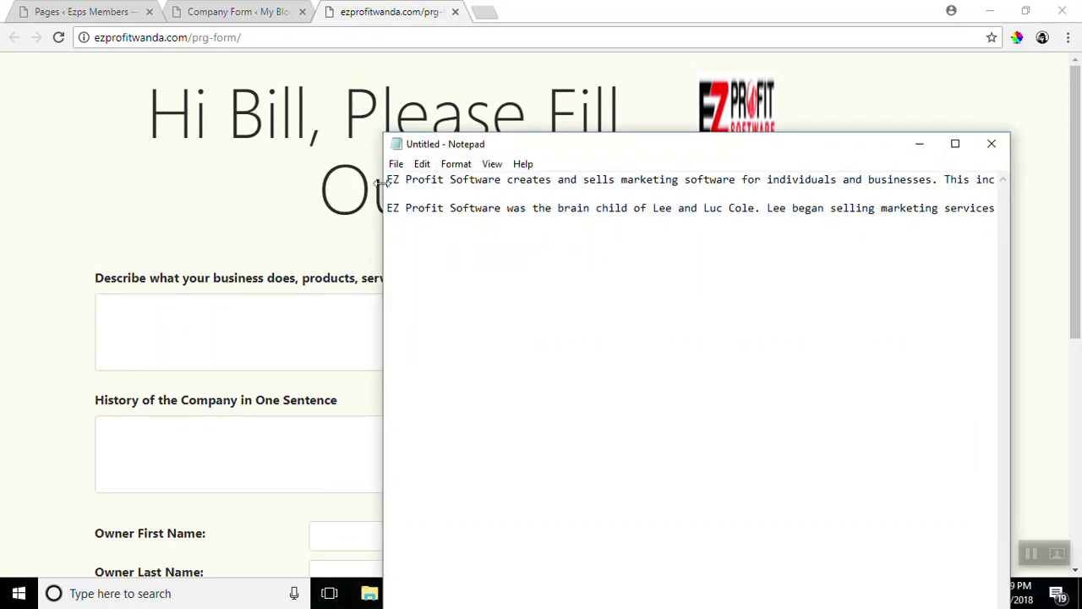
drag(387, 180, 1014, 173)
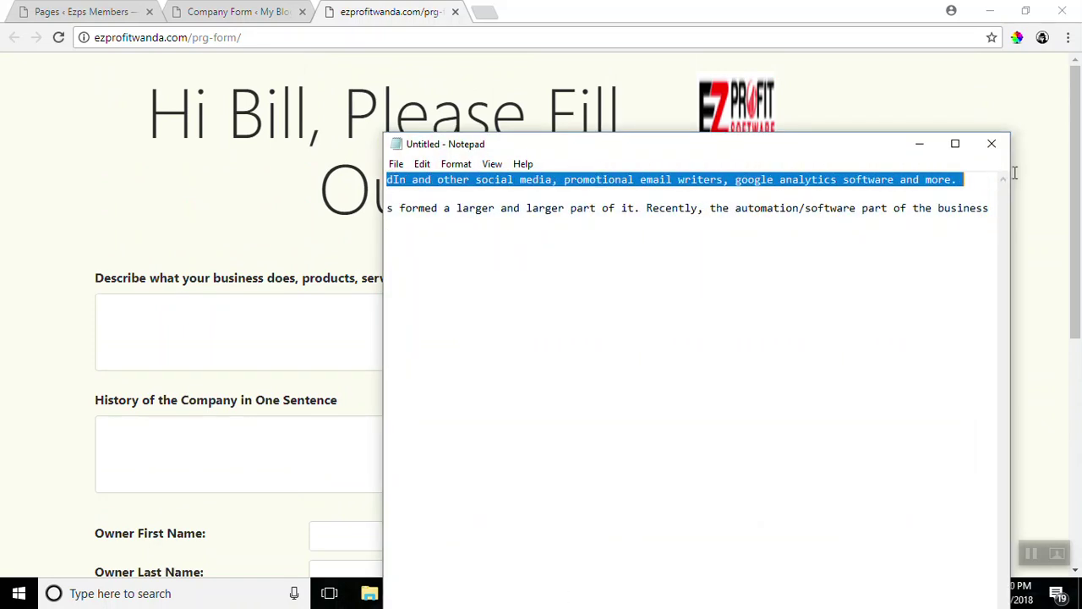
right_click(801, 183)
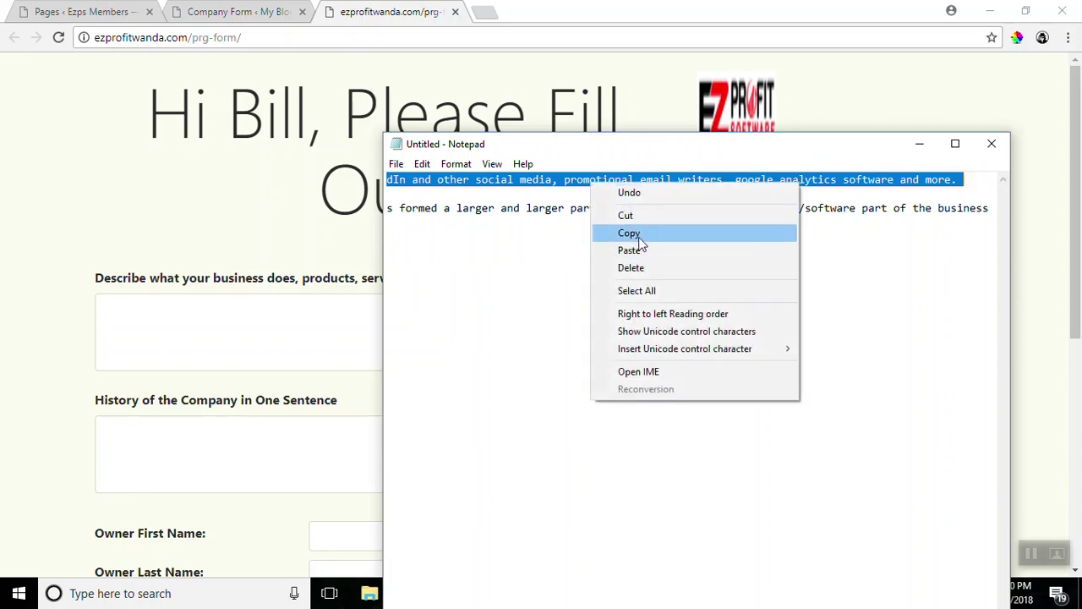
click(648, 232)
click(257, 340)
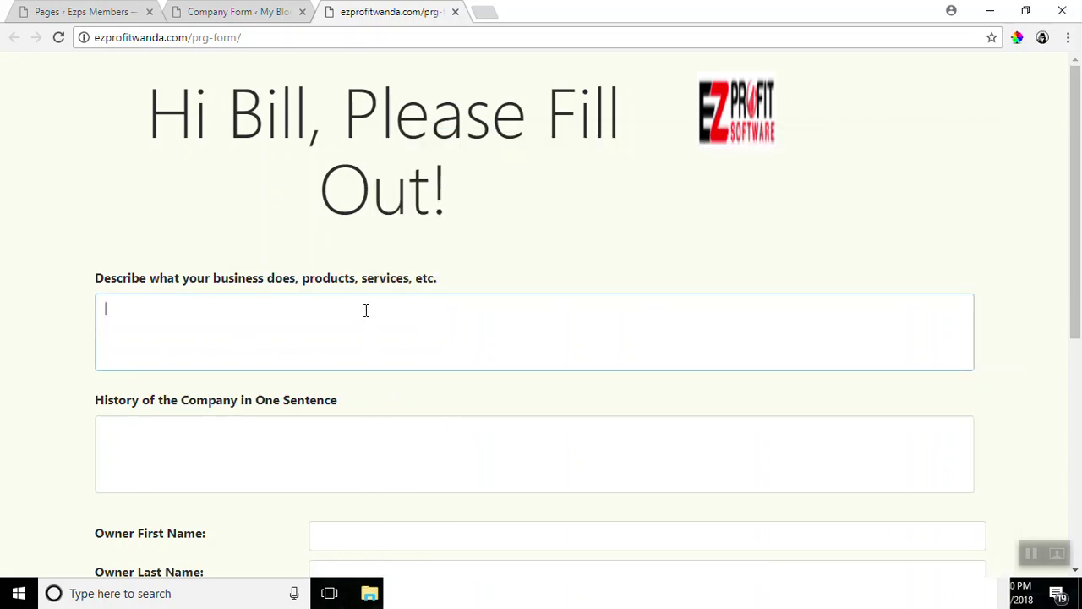
key(ctrl+v)
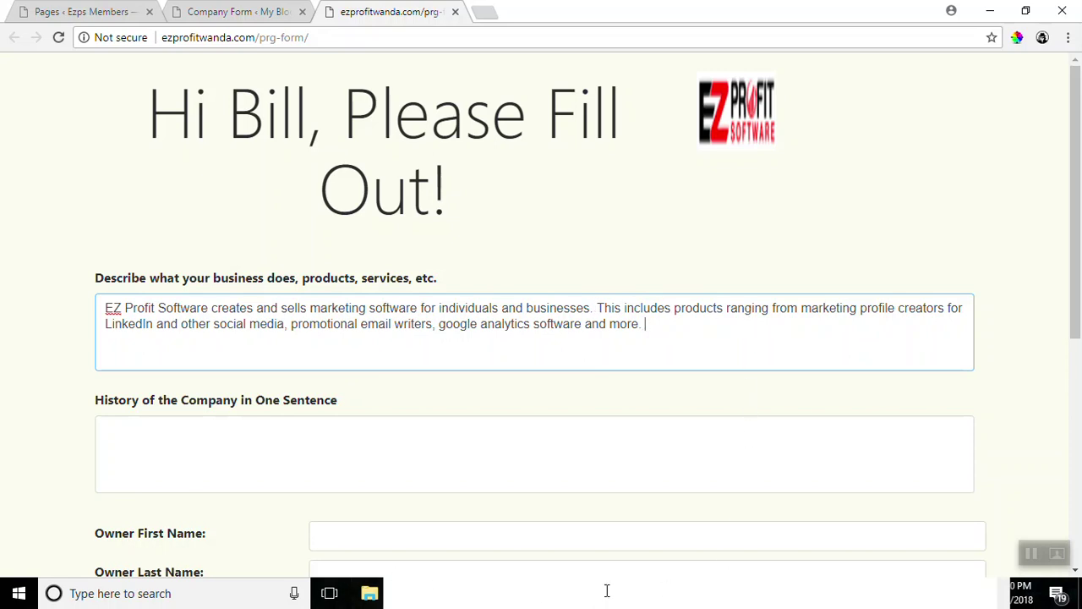
- Copy the EZ Profit Software history paragraph from Notepad and paste it into the form's one-sentence company history field
click(547, 595)
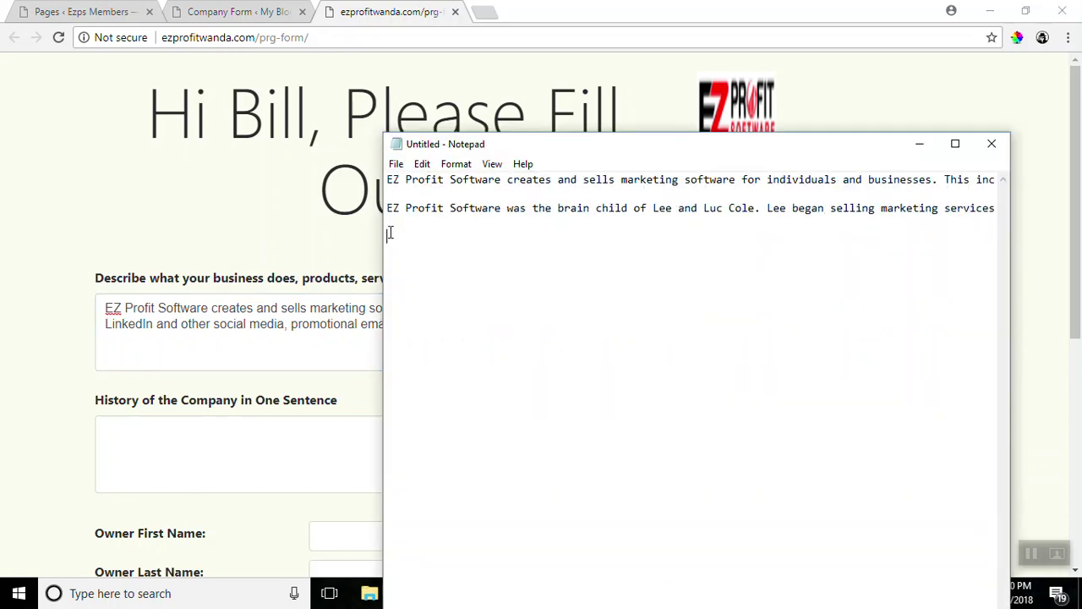
drag(387, 199, 931, 243)
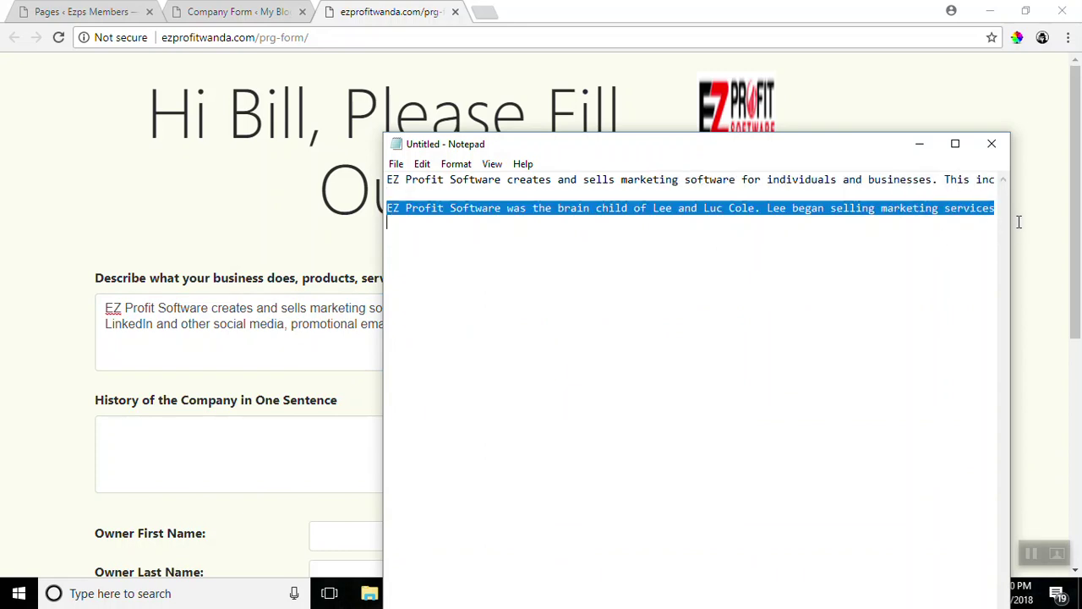
right_click(667, 216)
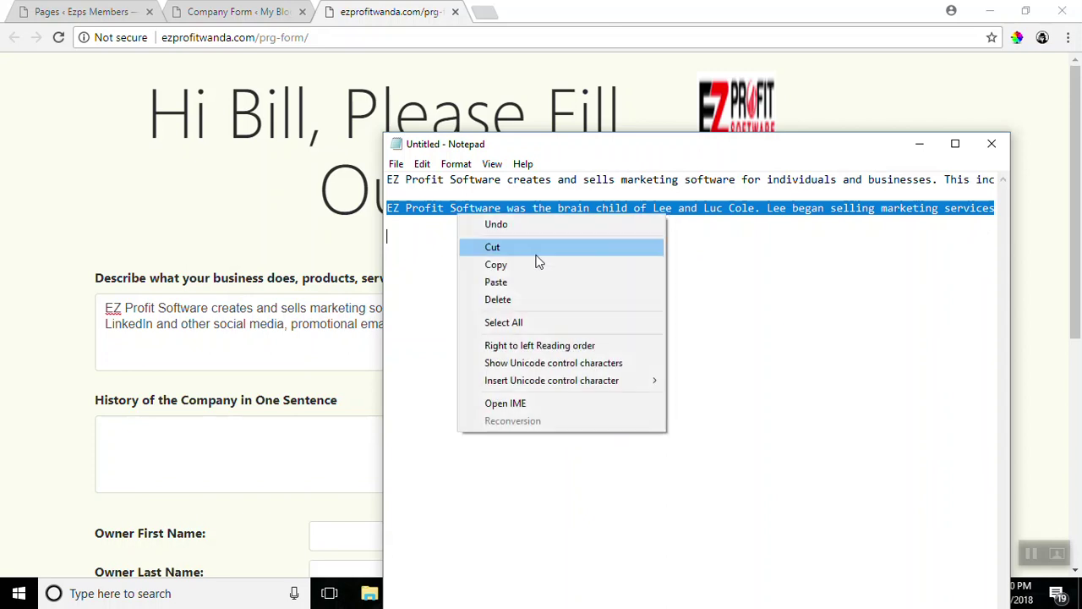
click(517, 265)
click(238, 442)
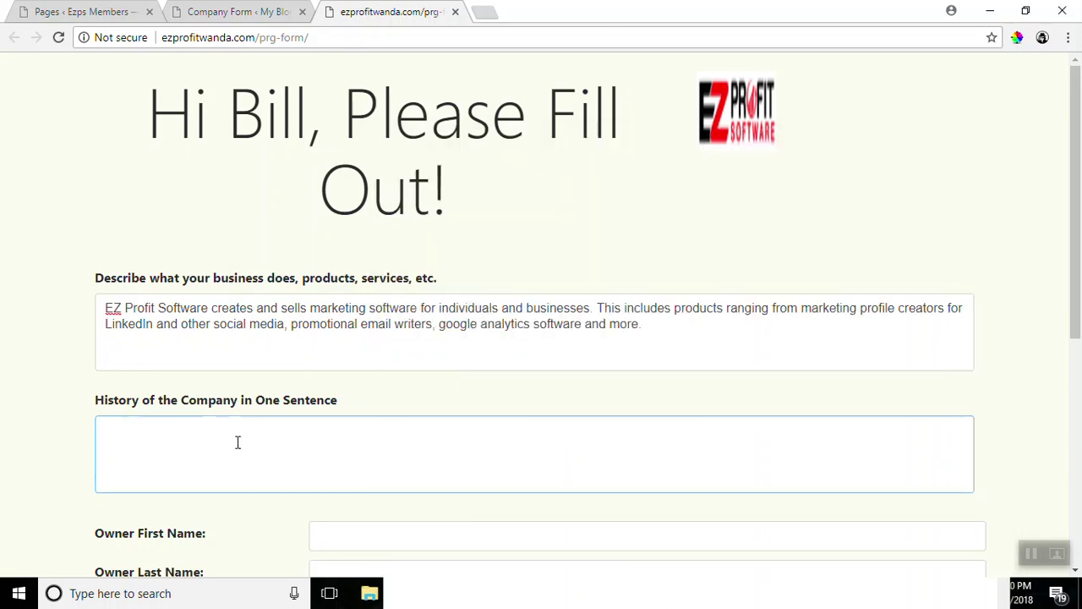
key(ctrl+v)
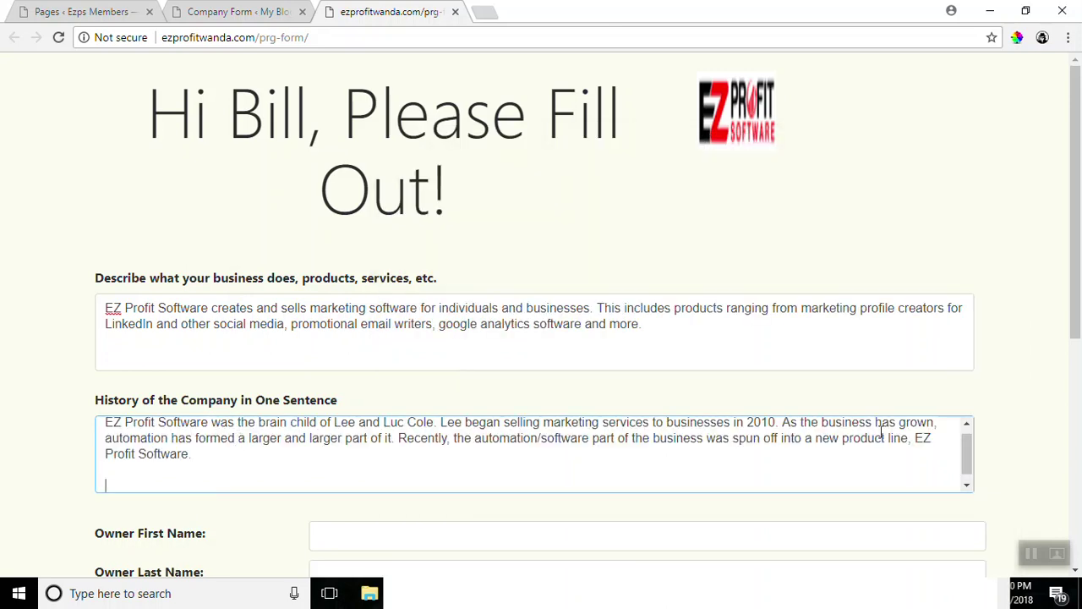
- Examine the form's remaining owner, company, mailing address, contact and website fields down to its end
scroll(1079, 351, down, 2)
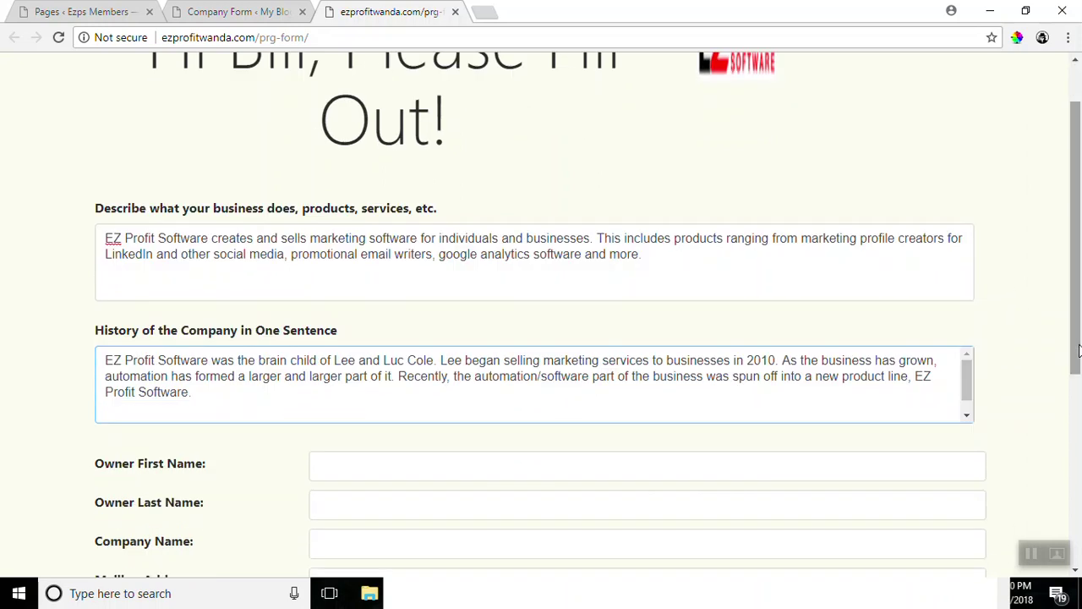
scroll(1079, 351, down, 2)
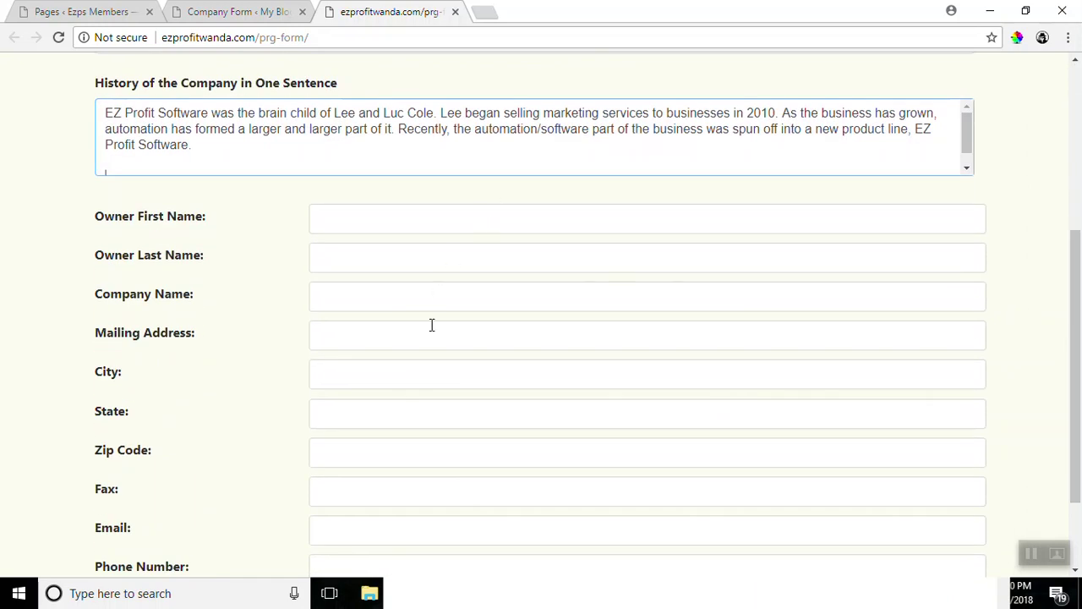
scroll(476, 327, down, 1)
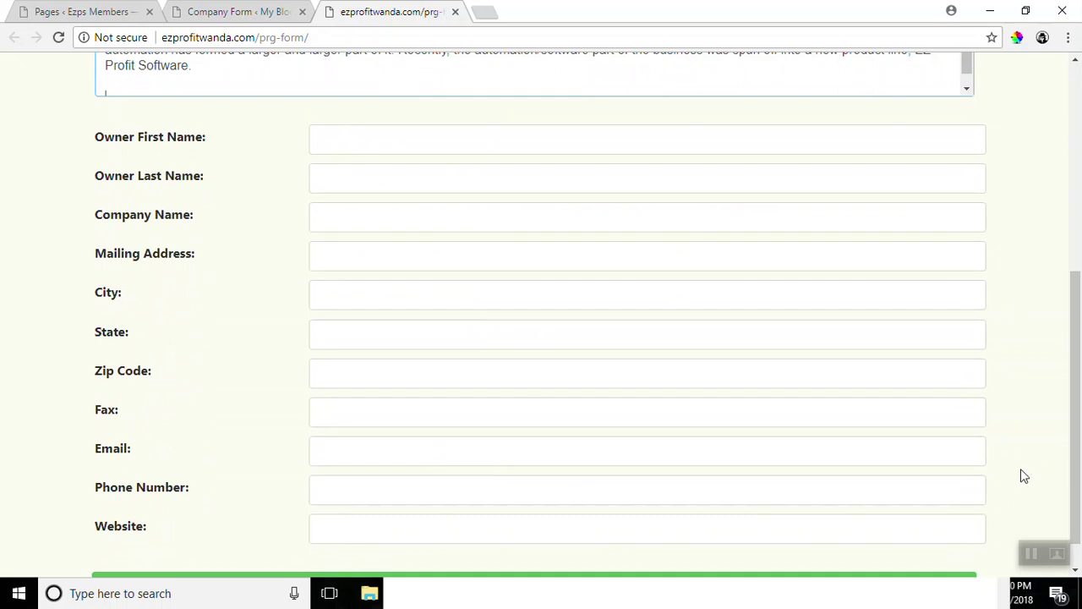
scroll(1021, 474, down, 1)
scroll(1018, 481, up, 2)
scroll(1018, 481, down, 2)
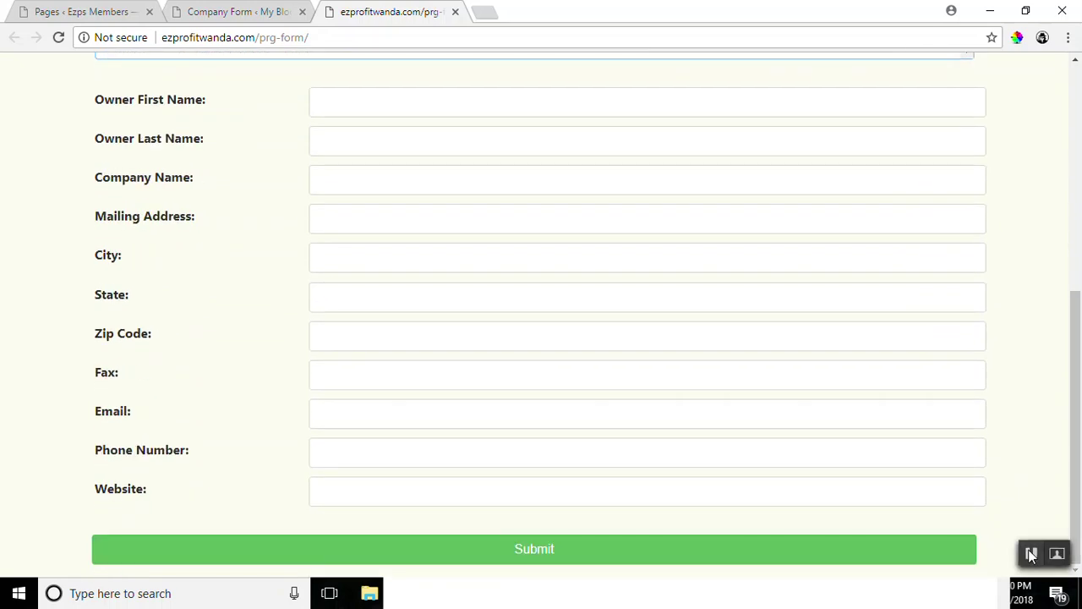
click(1032, 553)
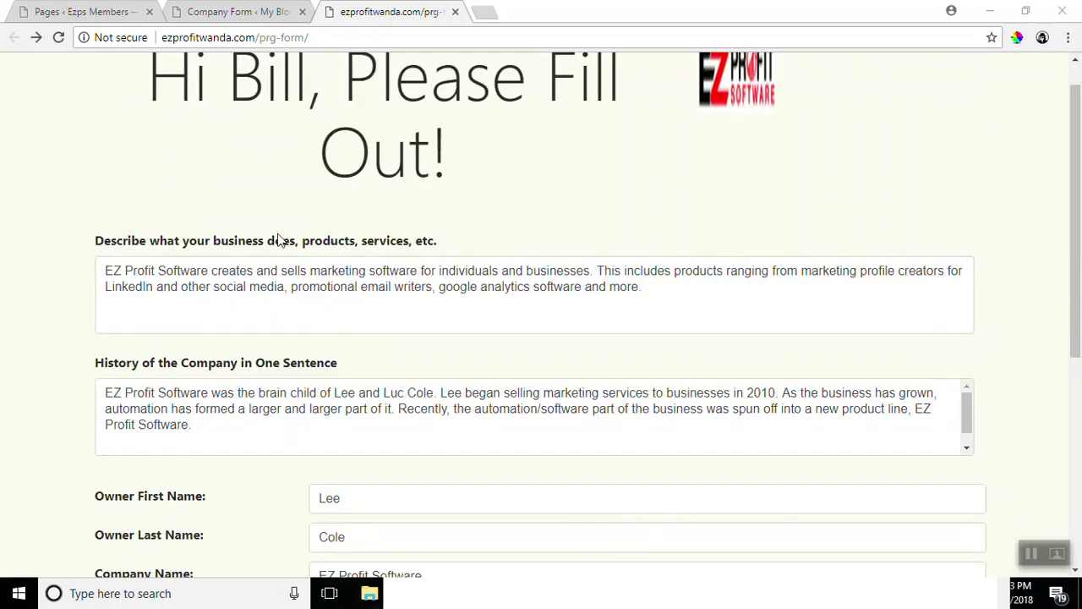
- Review the filled-in company details, submit the public form and close its thank-you page
scroll(679, 307, down, 5)
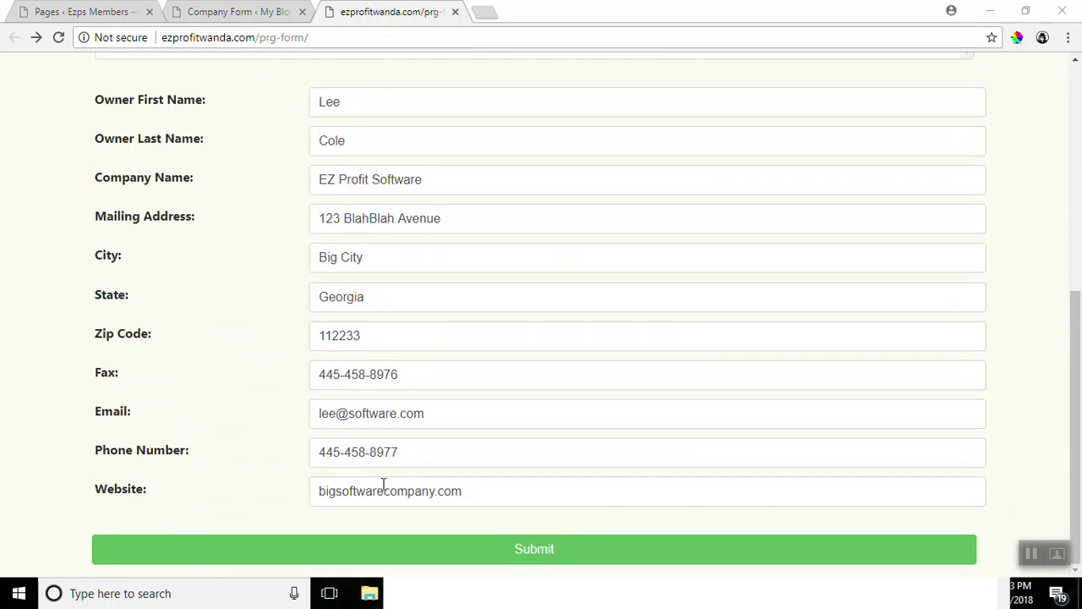
click(543, 549)
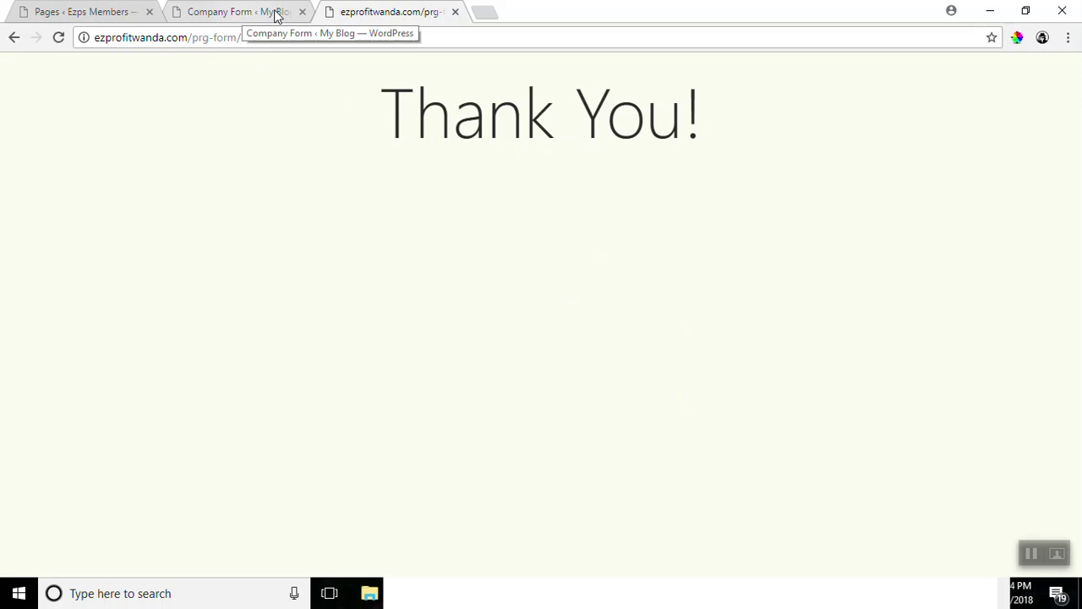
click(455, 12)
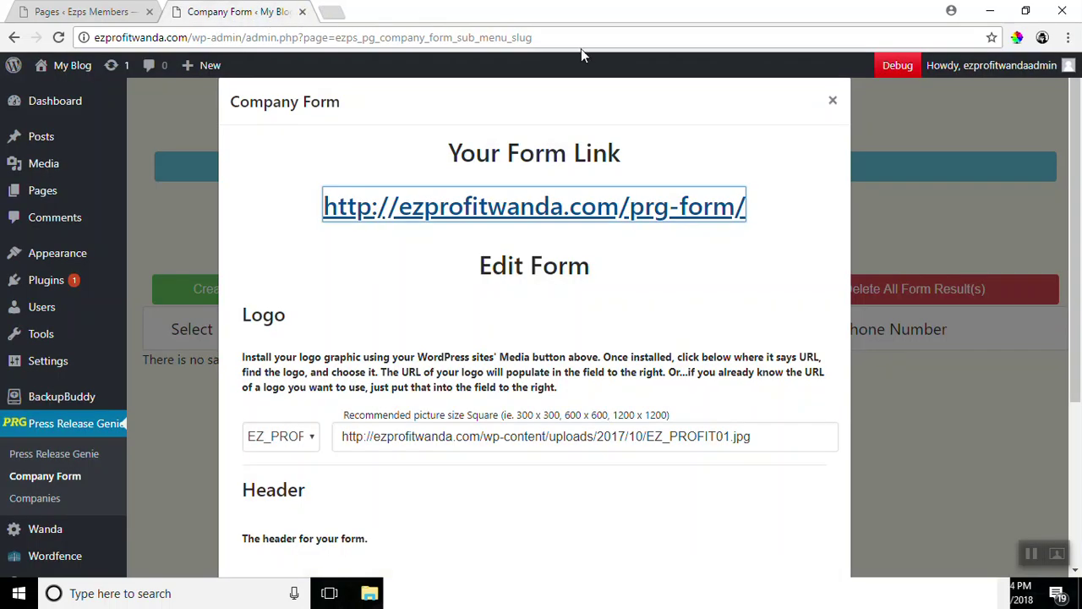
- Close the form settings, refresh the form results and delete the EZ Profit Software entry lacking an email and phone number
click(834, 102)
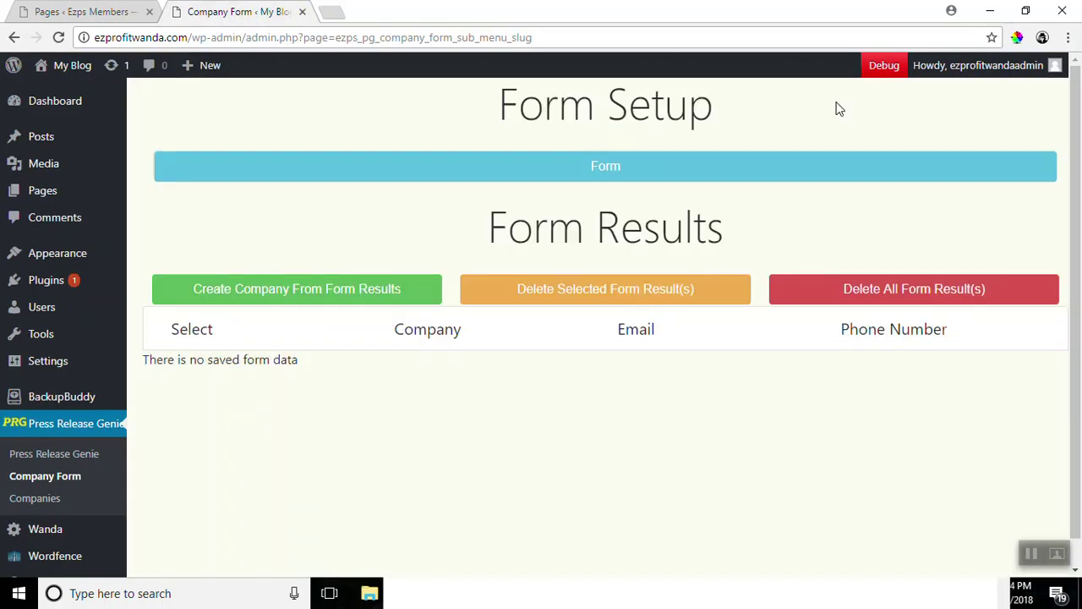
click(59, 38)
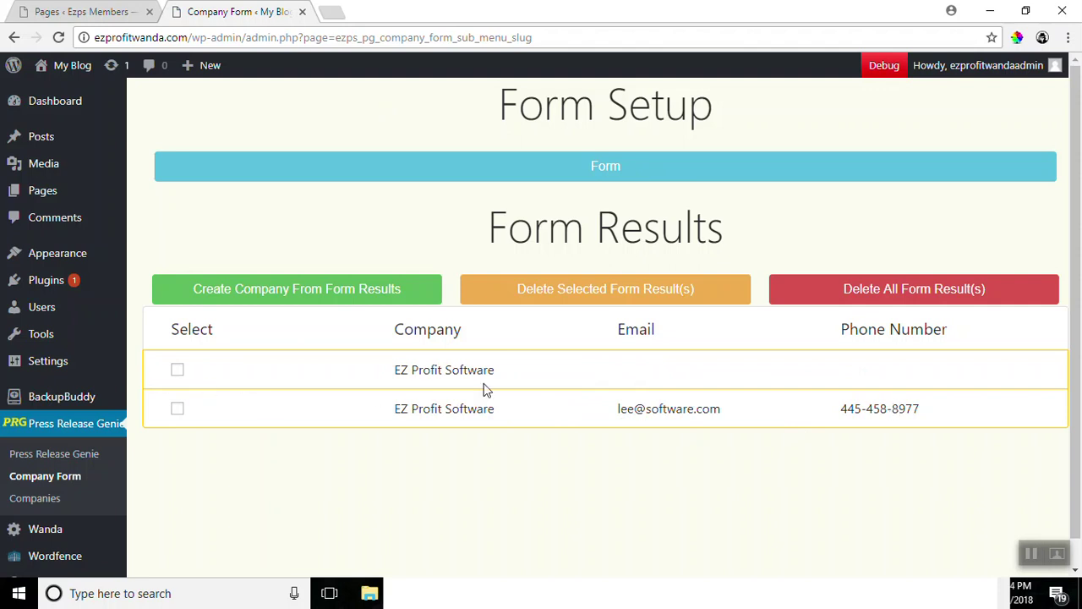
click(178, 372)
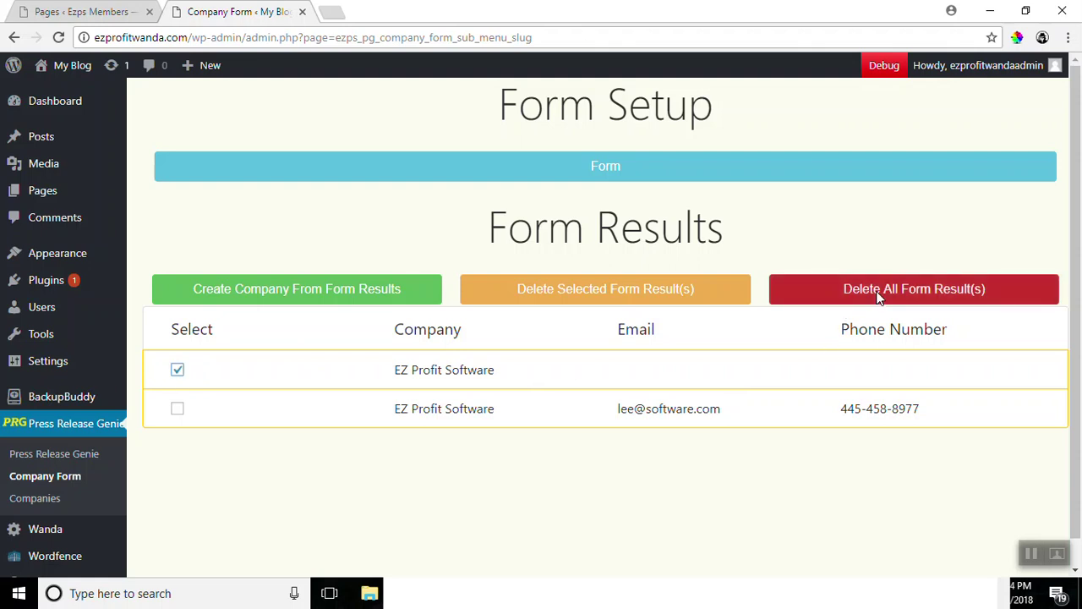
click(587, 285)
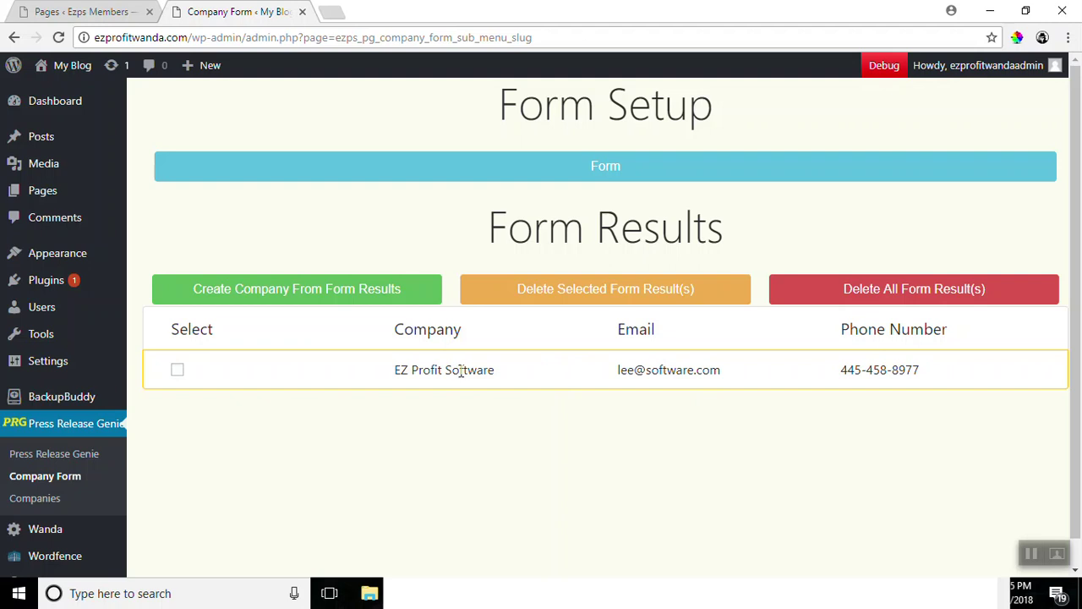
- Create a company from the remaining EZ Profit Software form result and open the Companies list
click(177, 369)
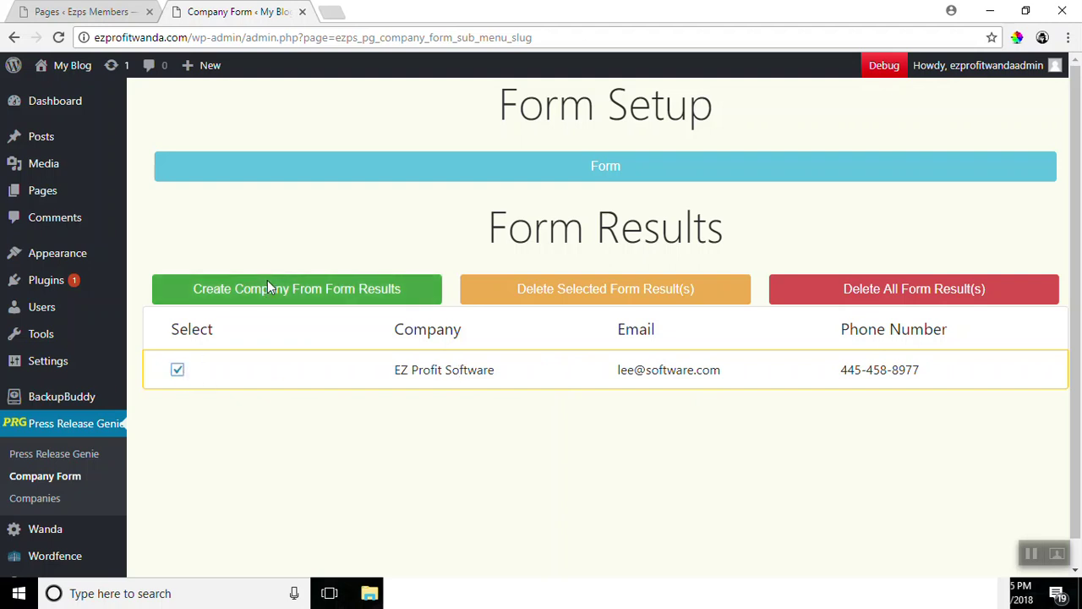
click(333, 286)
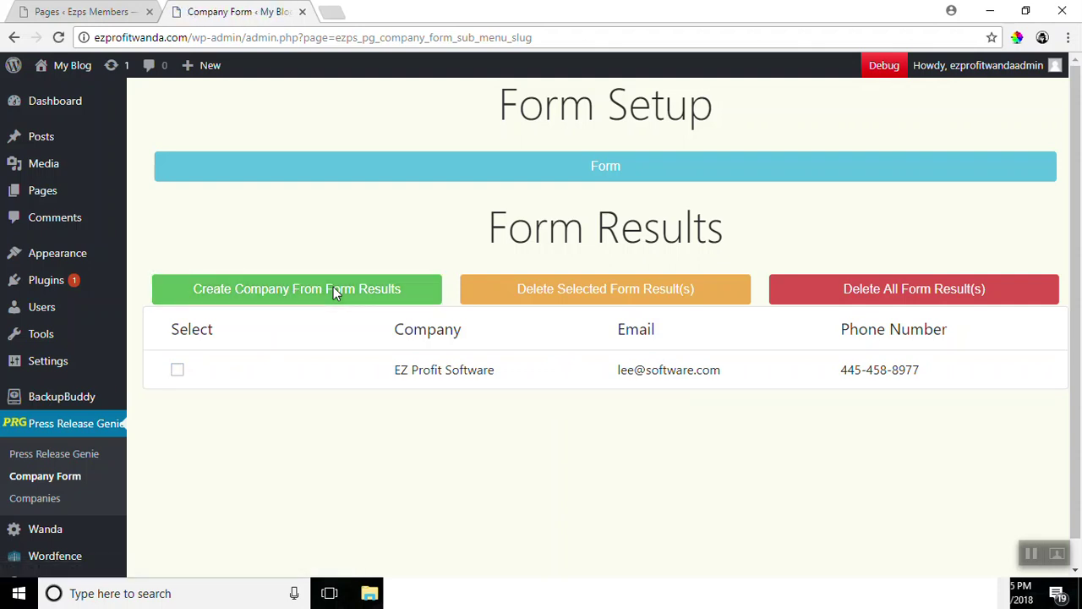
click(40, 499)
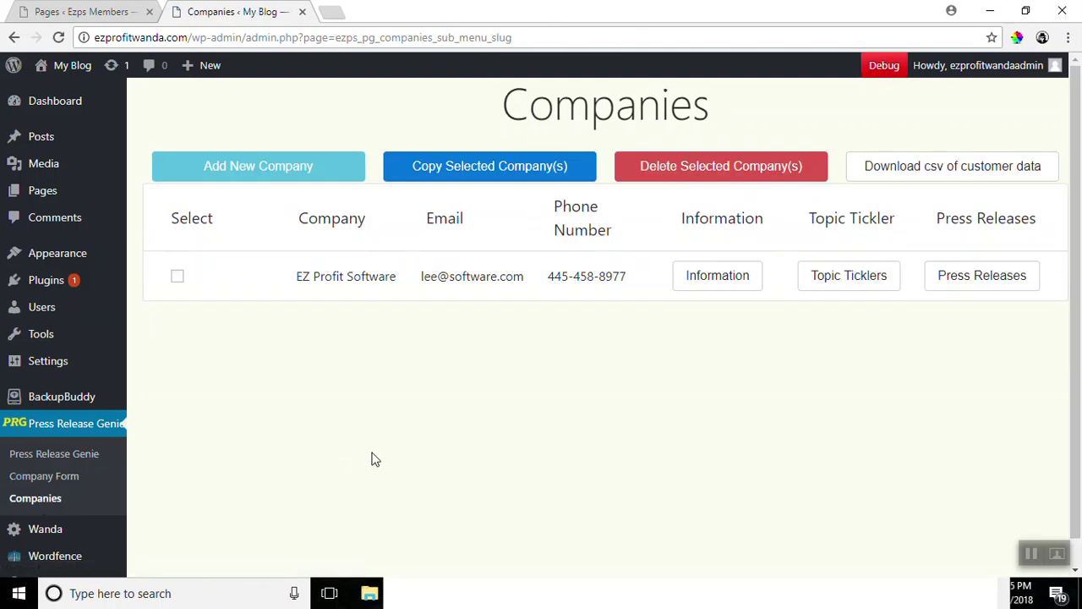
- Recheck the company form results, and review EZ Profit Software's stored information from the Companies list
click(49, 480)
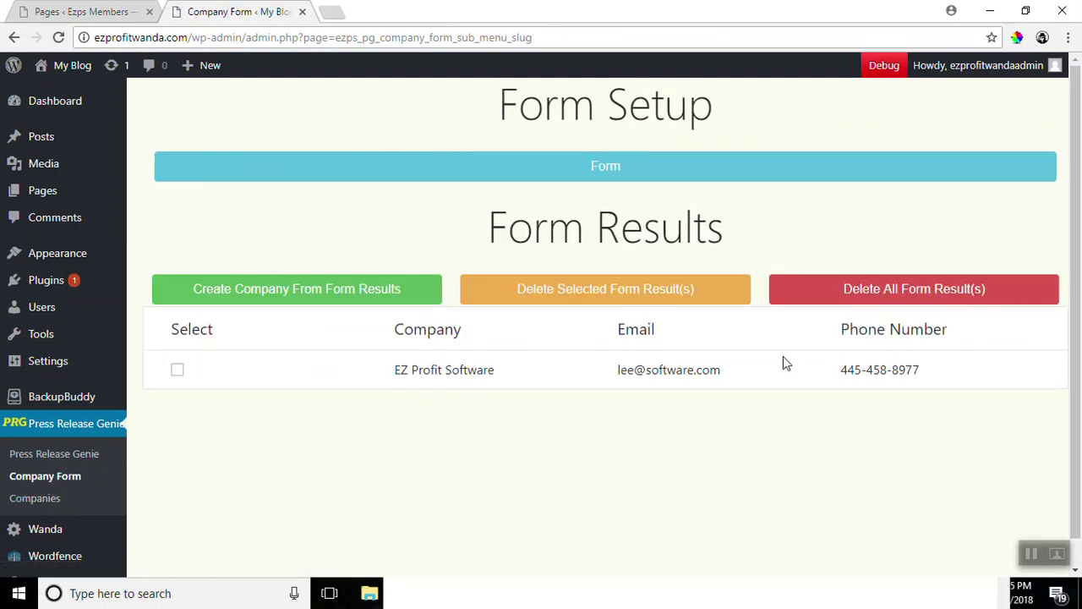
click(37, 502)
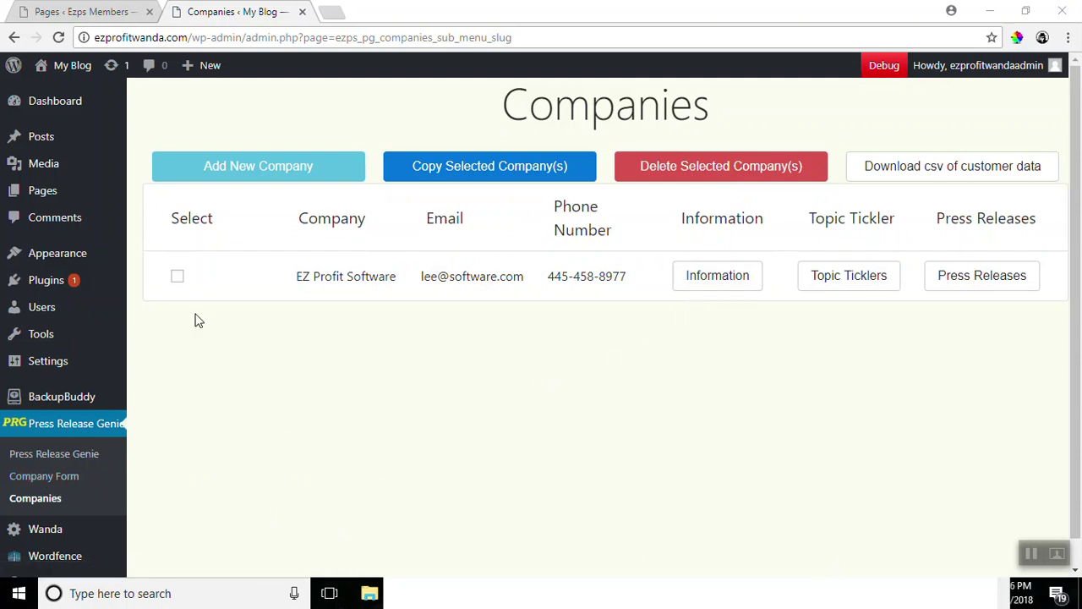
click(722, 279)
scroll(474, 271, down, 4)
scroll(478, 284, up, 3)
scroll(479, 281, down, 3)
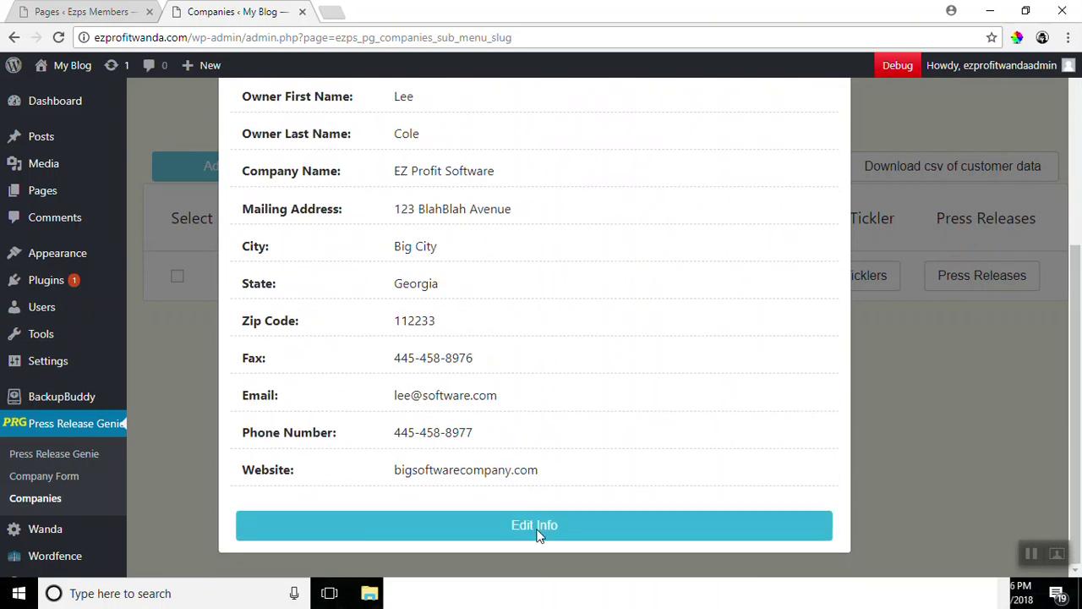
- Open EZ Profit Software's information for editing, look through its fields, and cancel and close it without changes
click(538, 528)
scroll(597, 448, up, 3)
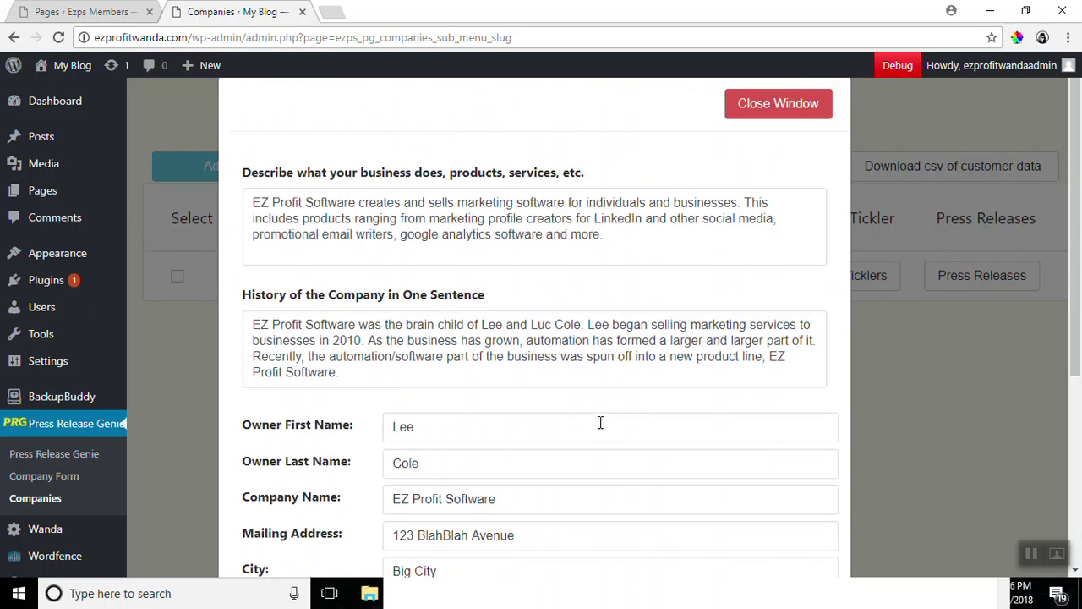
scroll(600, 422, down, 4)
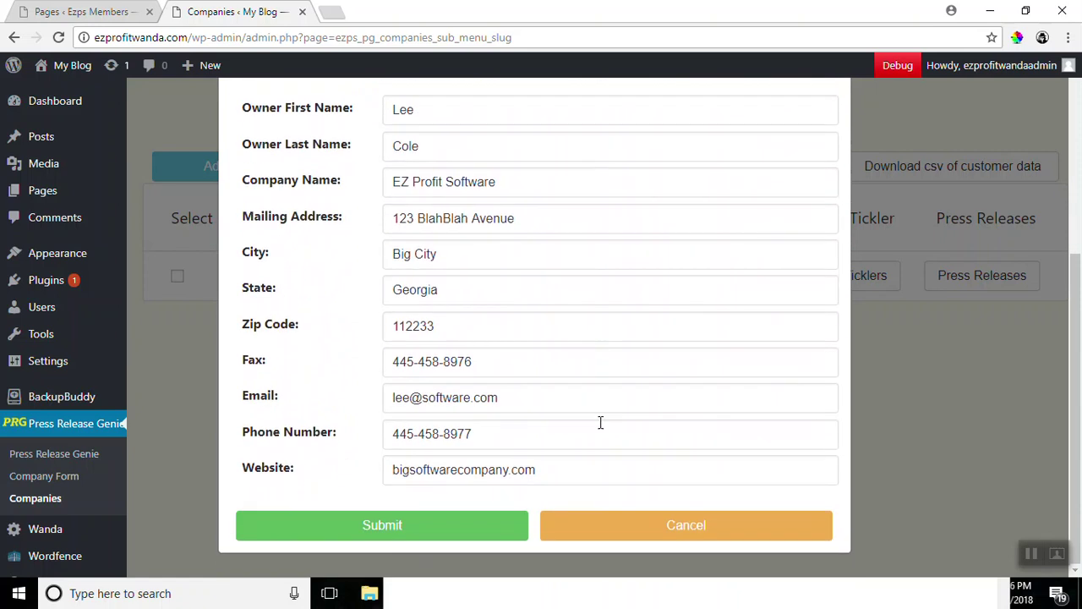
click(652, 528)
scroll(646, 431, up, 4)
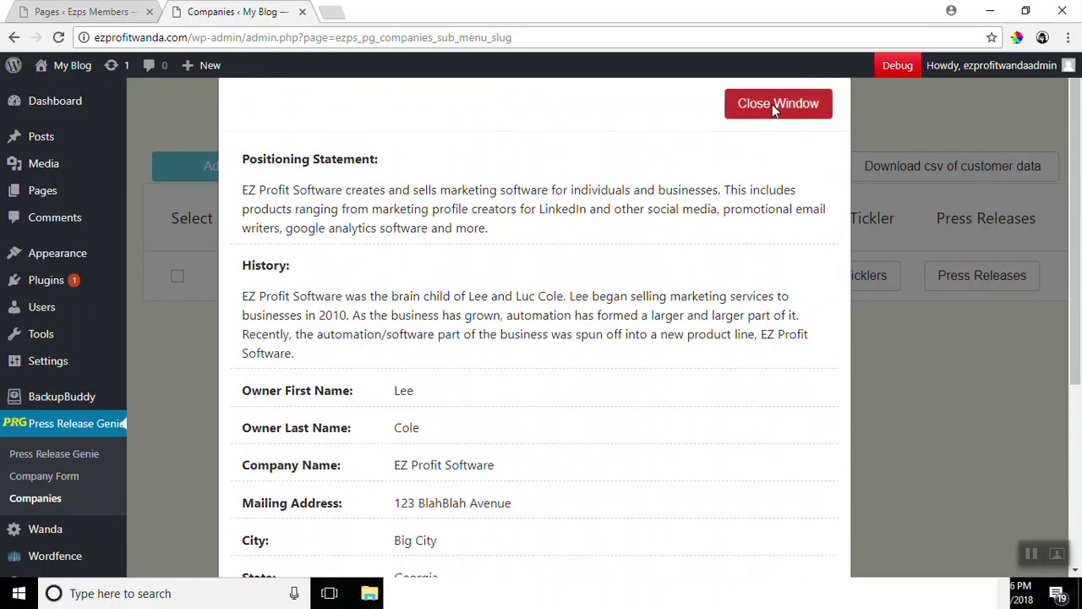
click(772, 104)
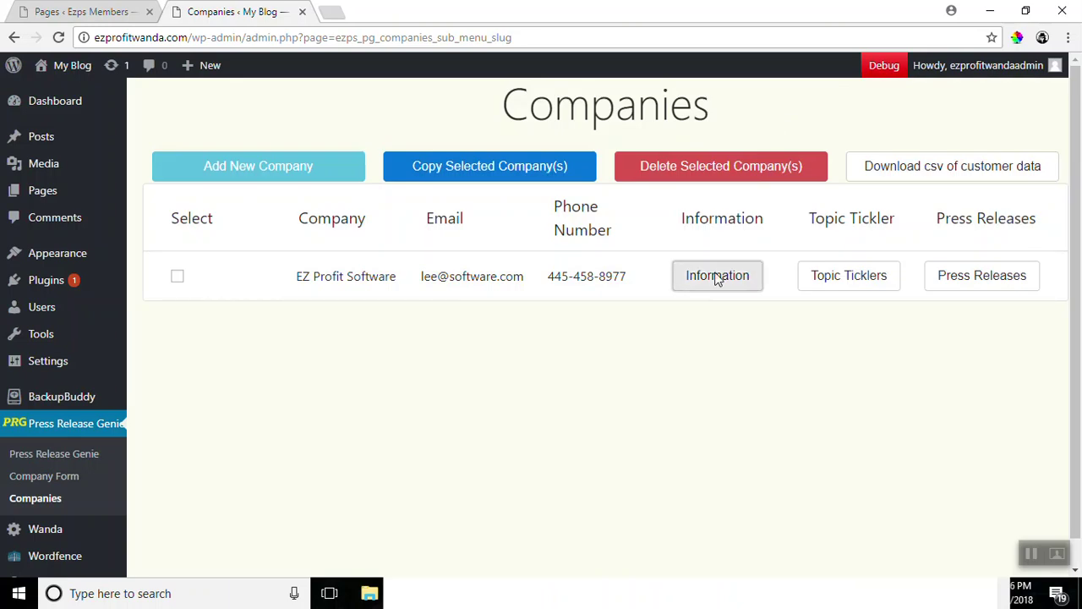
- Revisit the Company Form page with its form results and return to the Companies list
right_click(66, 479)
click(236, 496)
click(56, 480)
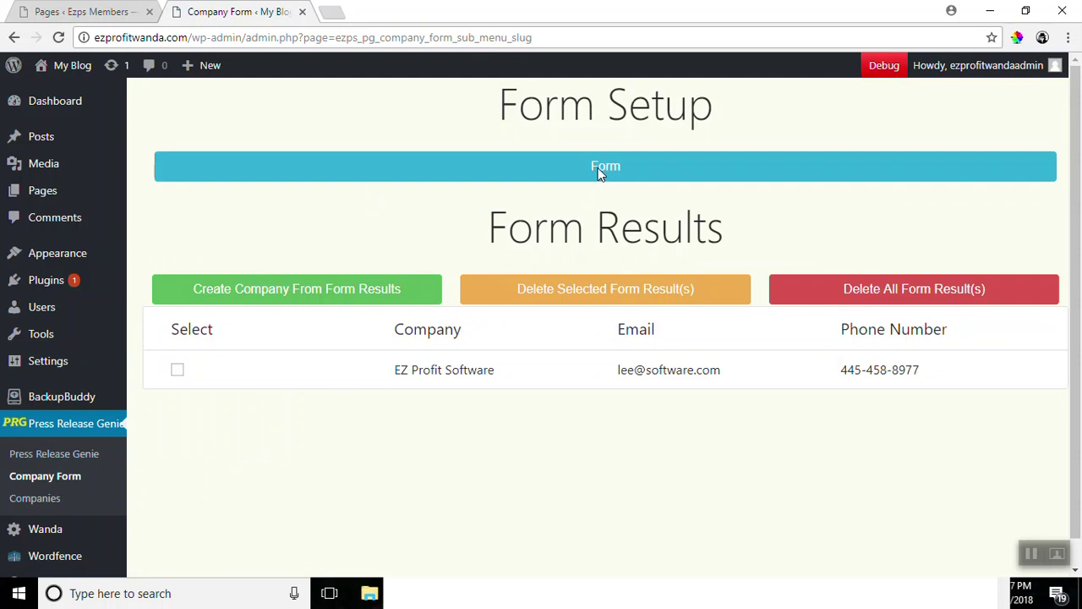
click(34, 499)
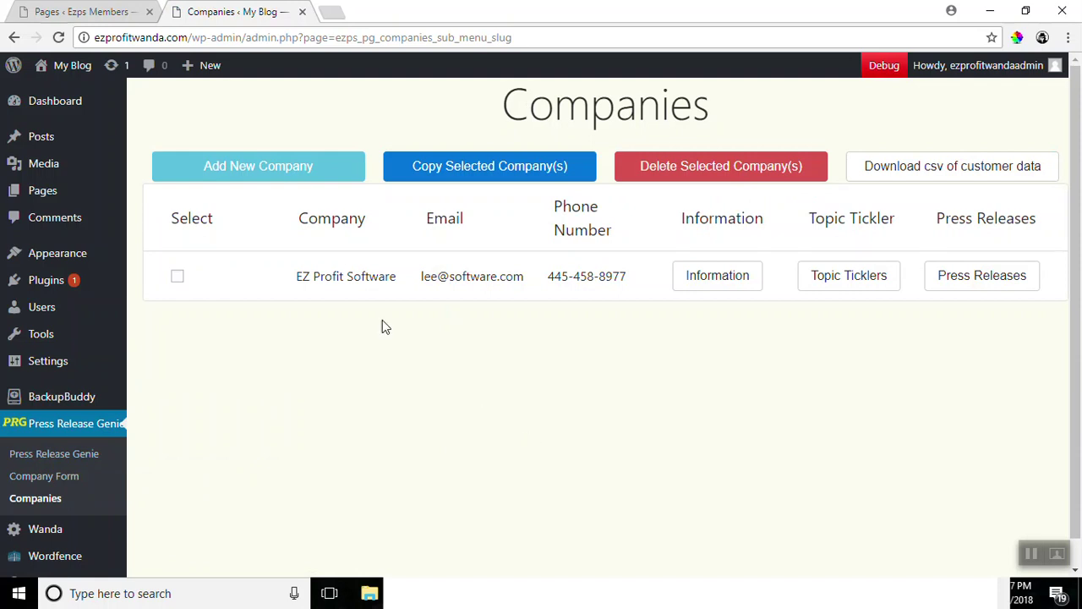
- Open a blank new company entry, examine all its input fields, and close it without adding a company
click(261, 167)
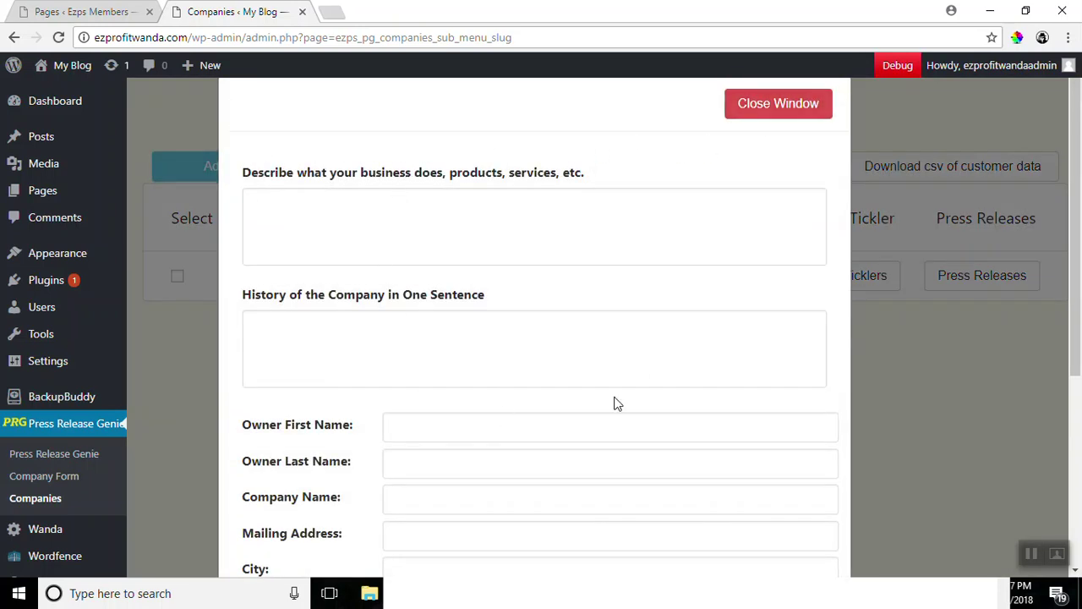
scroll(640, 382, down, 4)
scroll(640, 381, up, 4)
scroll(640, 382, down, 4)
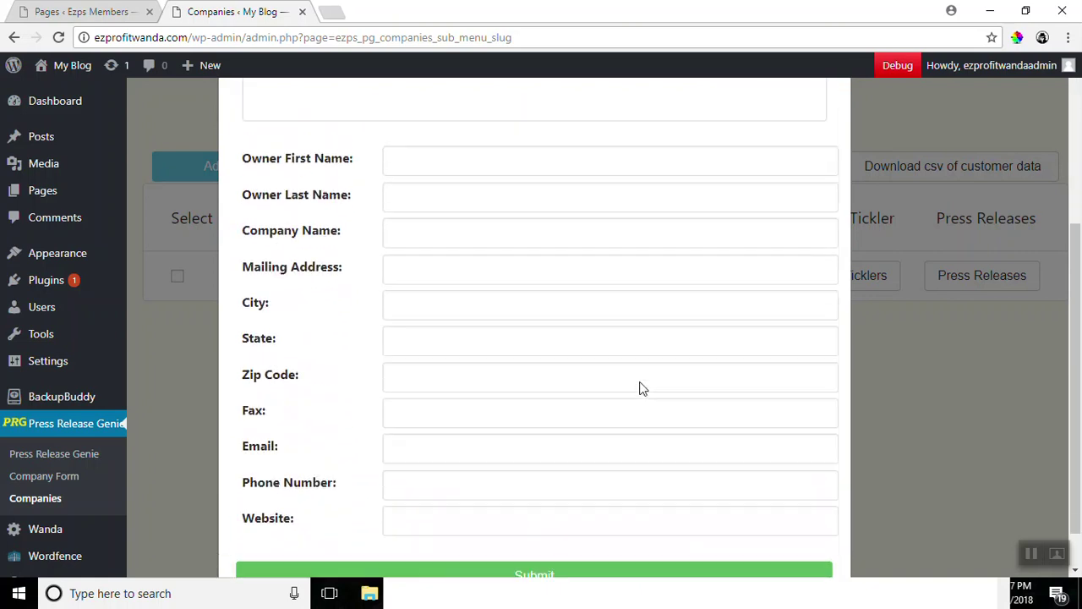
scroll(641, 381, up, 4)
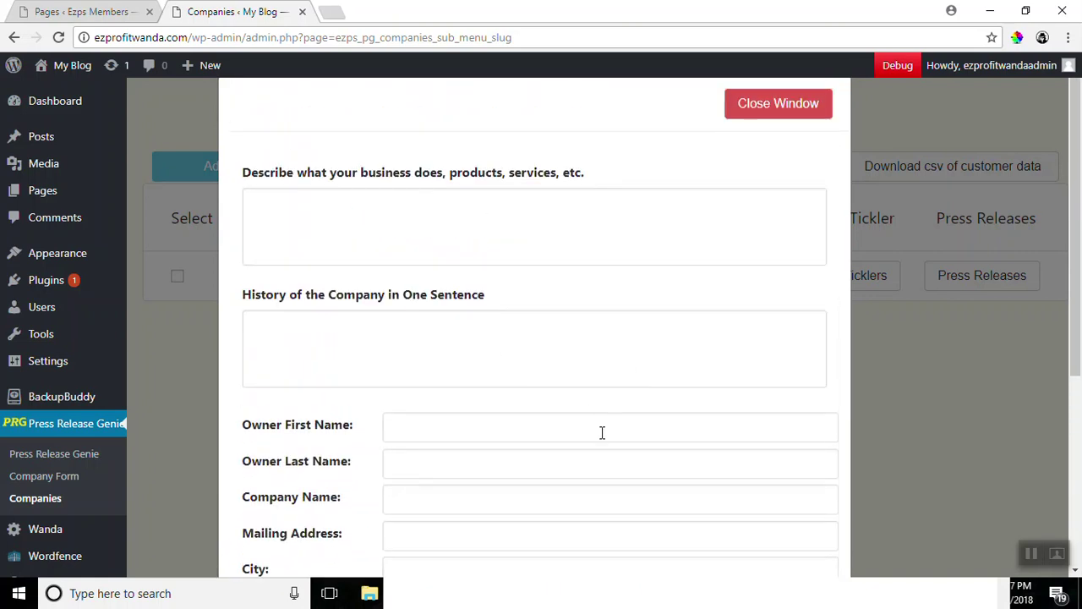
scroll(596, 474, down, 4)
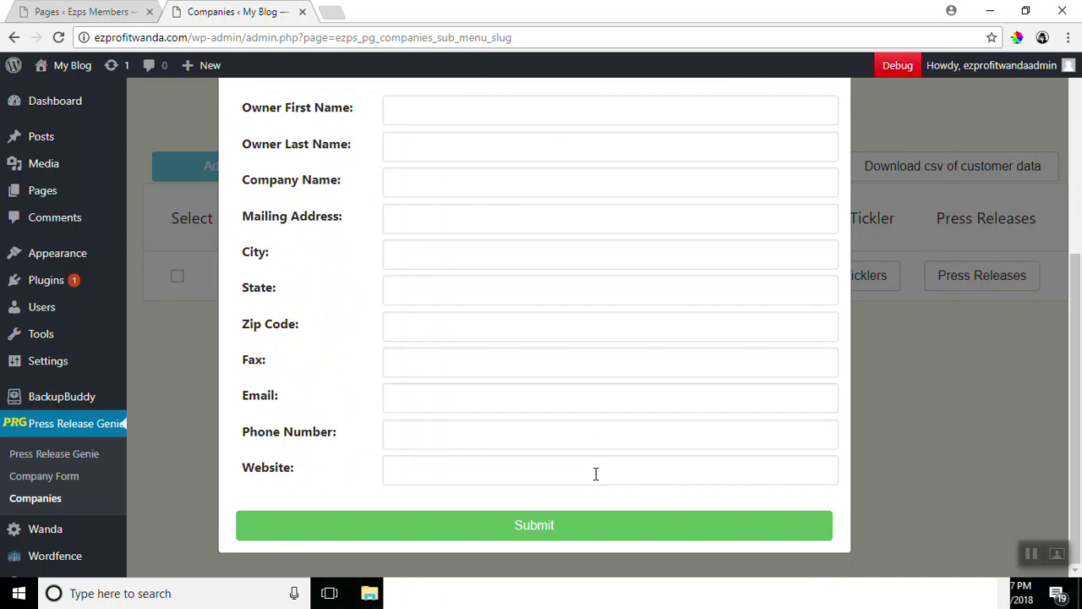
scroll(596, 474, up, 4)
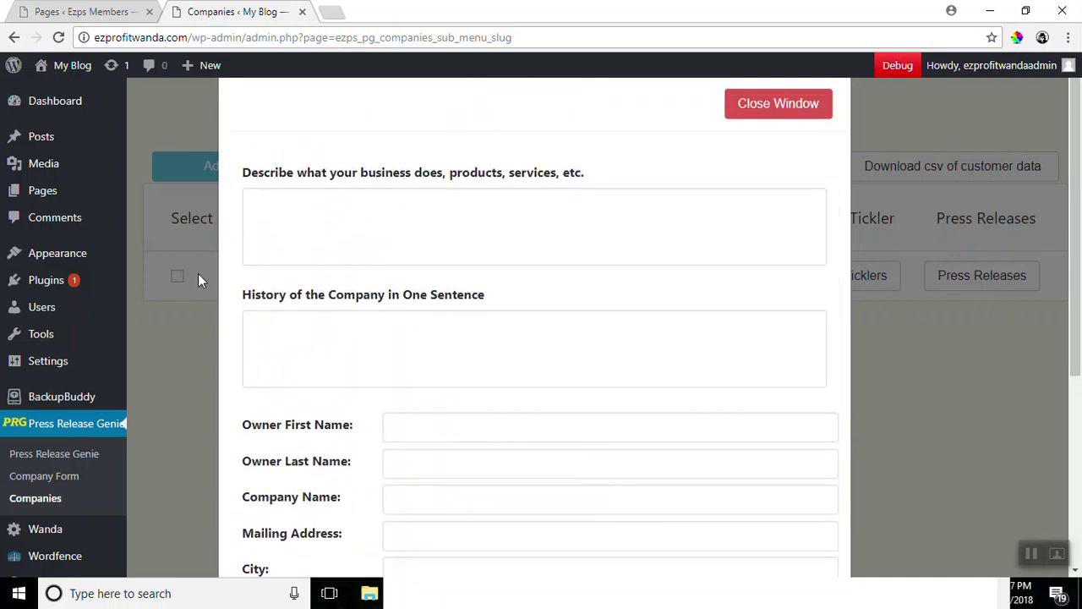
click(771, 106)
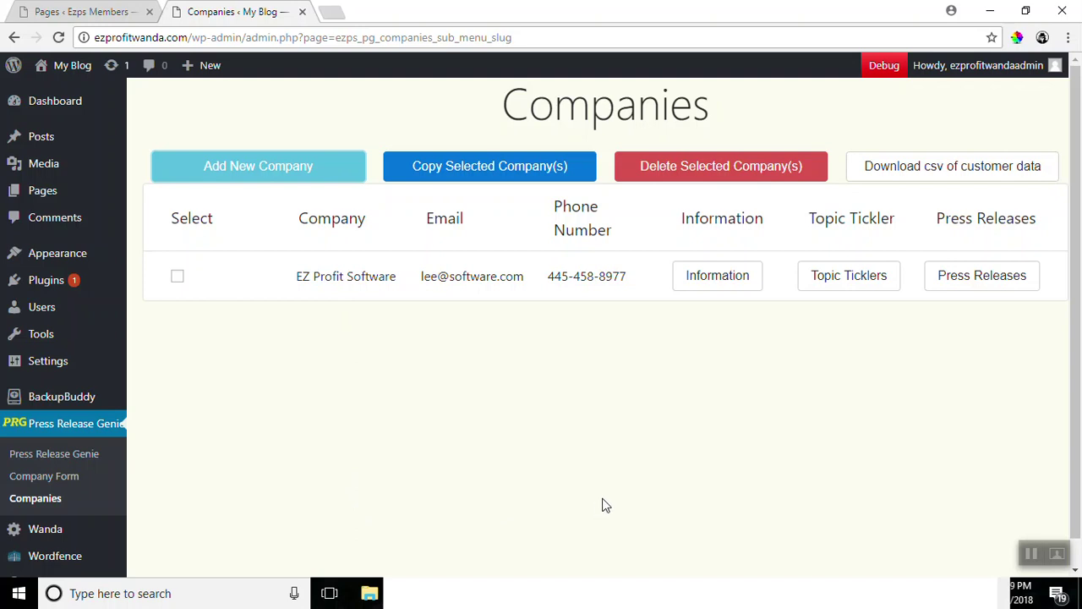
- Open EZ Profit Software's Topic Ticklers and start creating a new topic tickler for the company
click(854, 281)
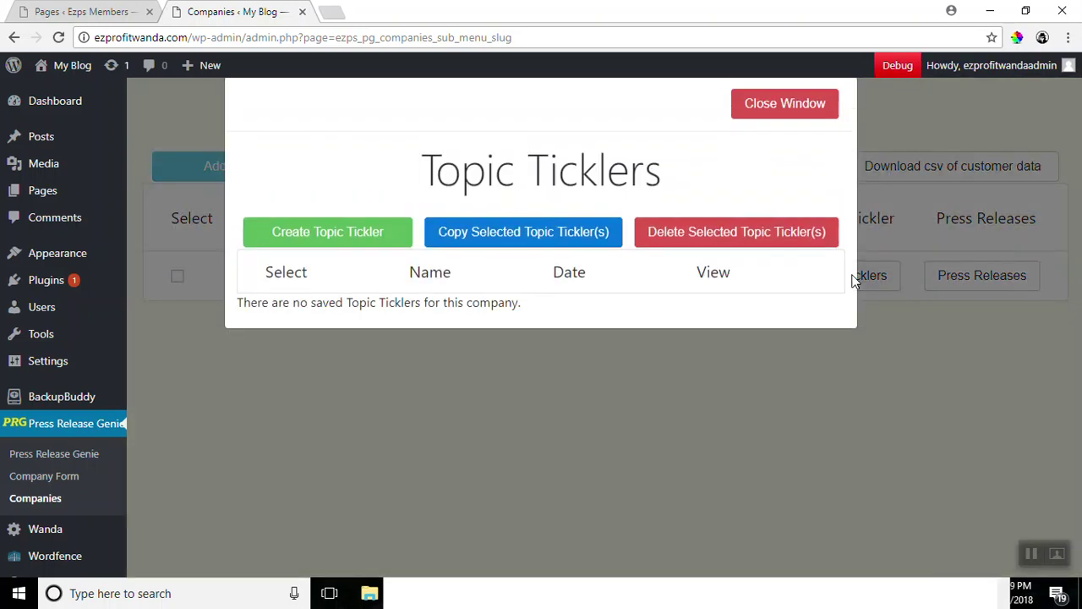
click(795, 105)
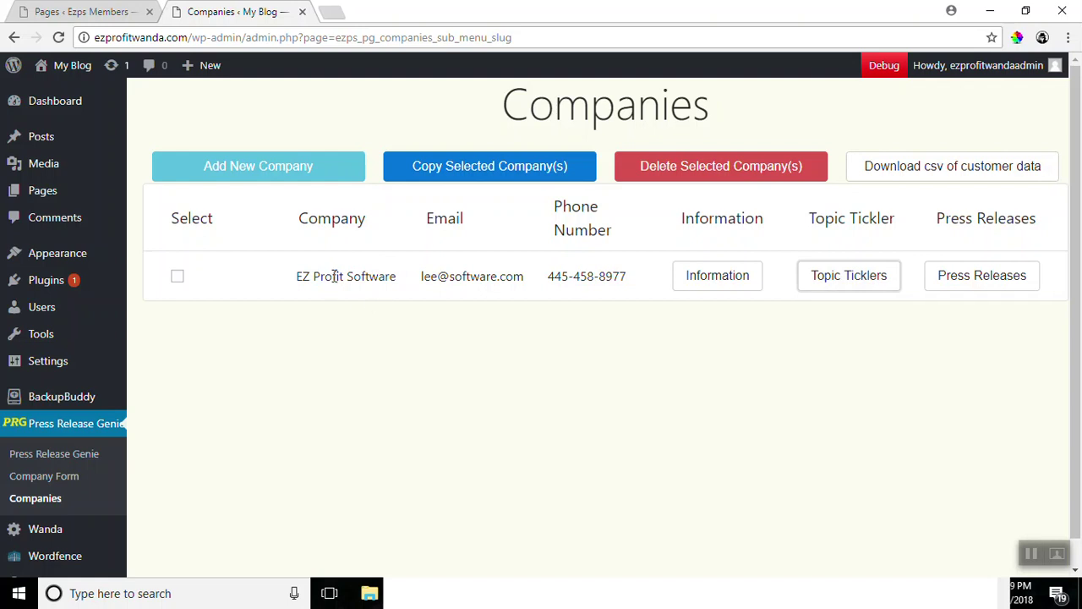
click(834, 275)
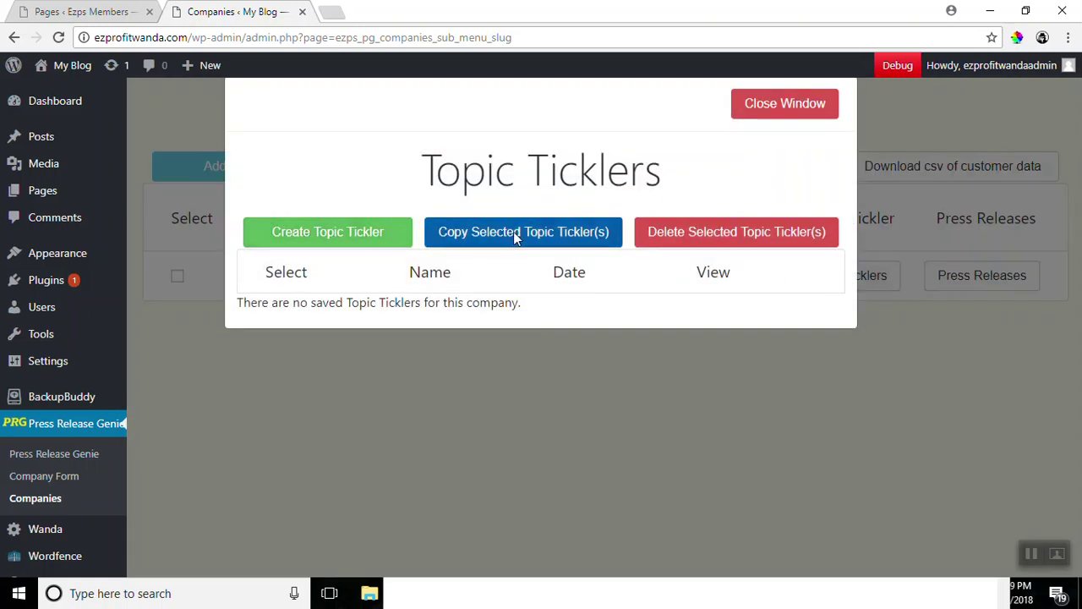
click(340, 230)
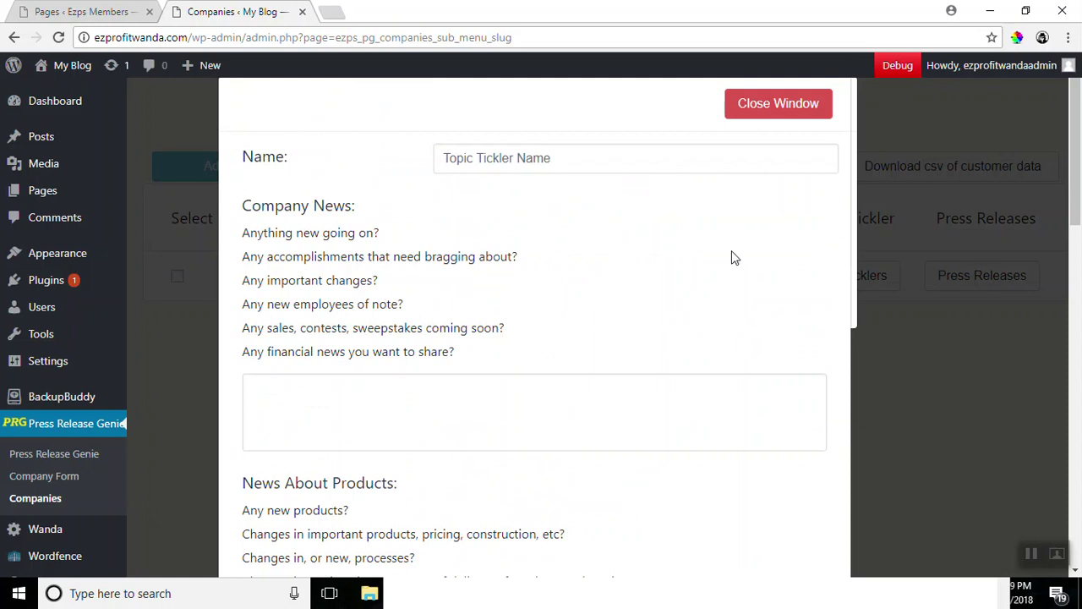
- Look through the new topic tickler's question sections, from Company News and News About Products down to Other
scroll(809, 221, down, 2)
scroll(804, 228, up, 2)
scroll(652, 358, down, 4)
scroll(510, 469, down, 5)
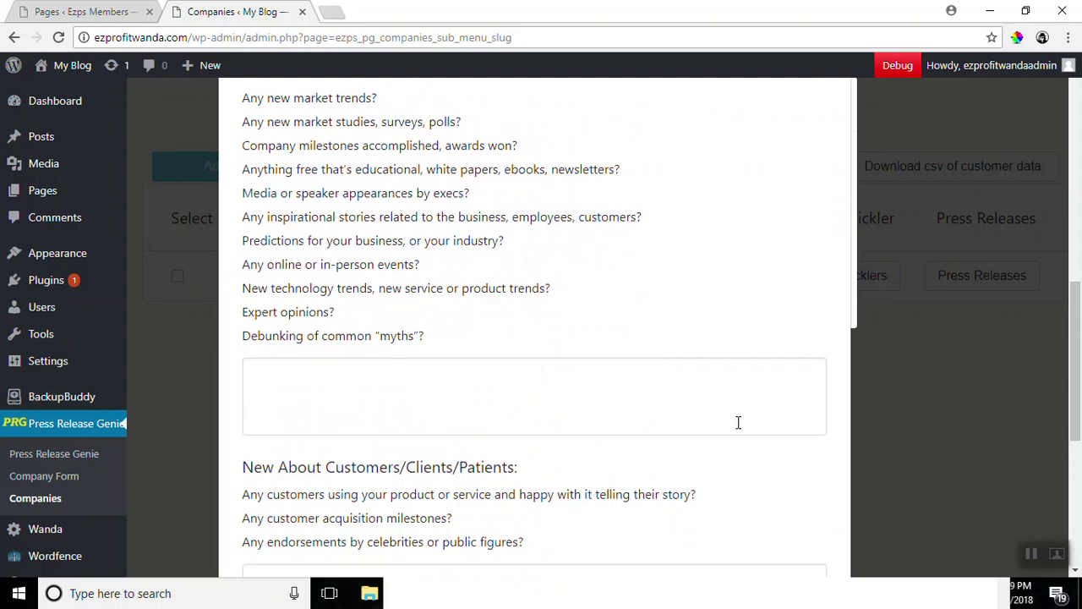
scroll(737, 423, down, 2)
scroll(736, 423, down, 3)
scroll(737, 424, up, 10)
scroll(736, 427, up, 3)
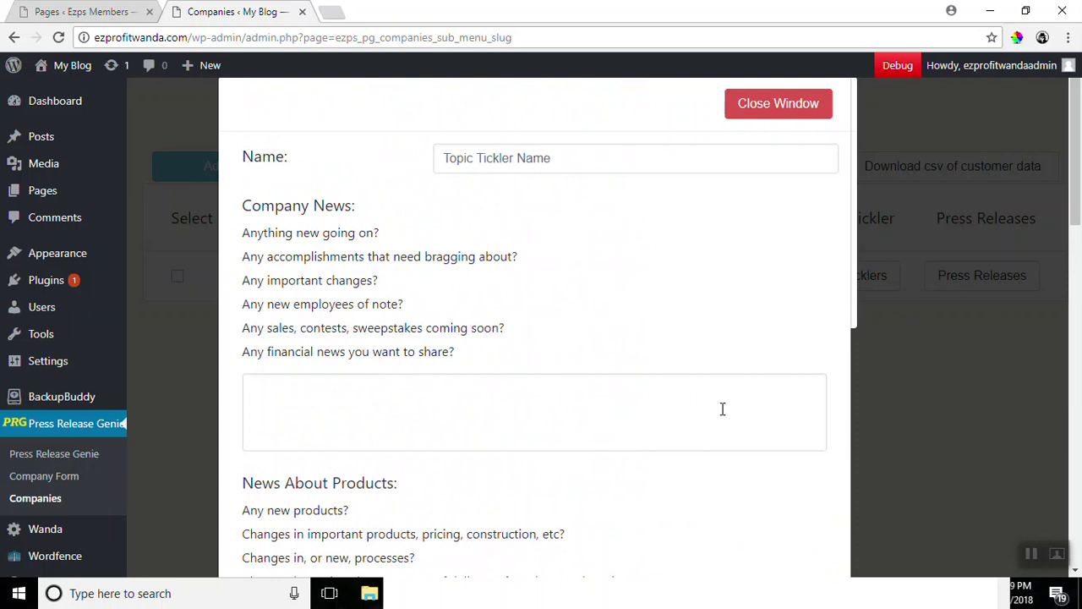
scroll(651, 342, down, 3)
scroll(650, 340, up, 2)
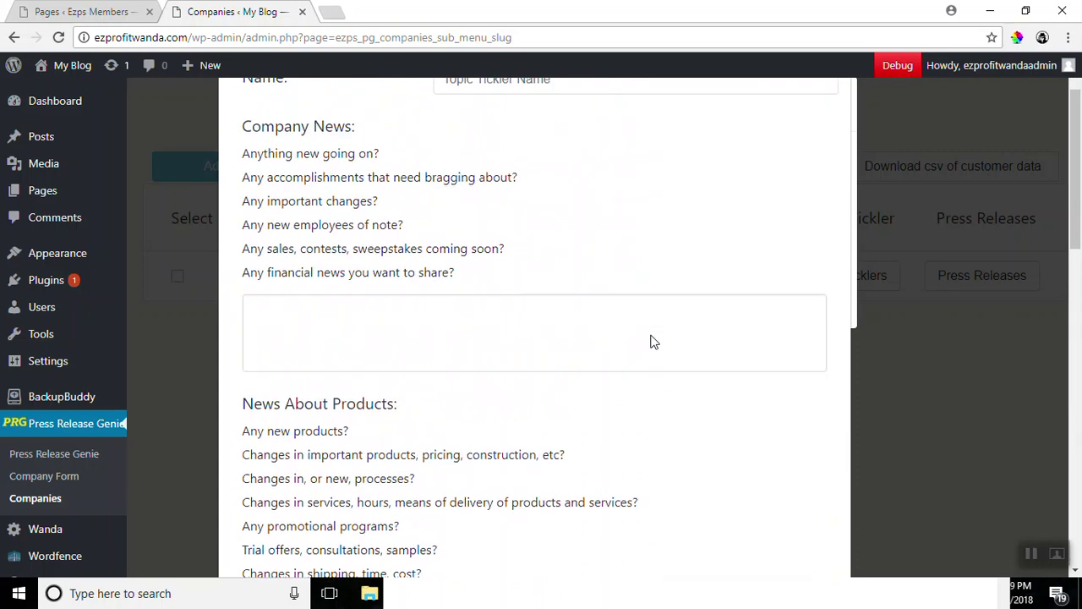
scroll(651, 335, down, 1)
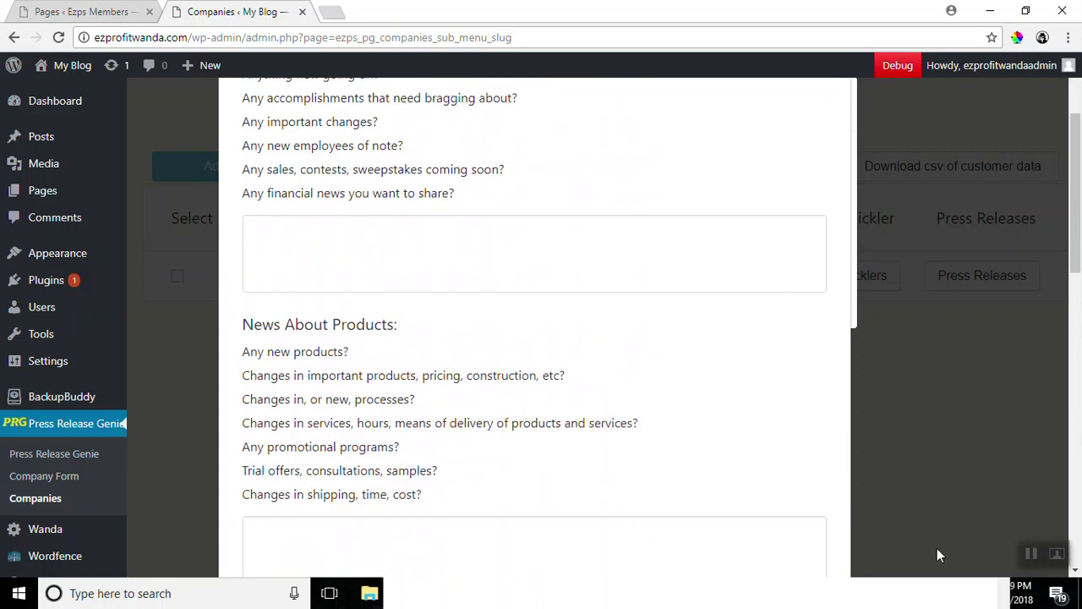
scroll(494, 241, up, 2)
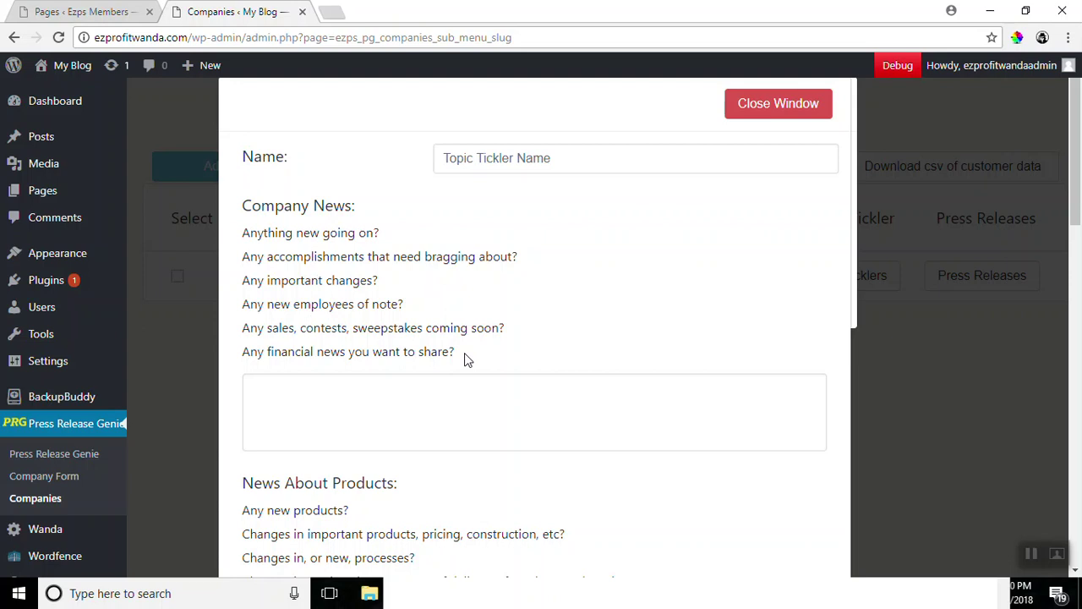
scroll(465, 358, down, 1)
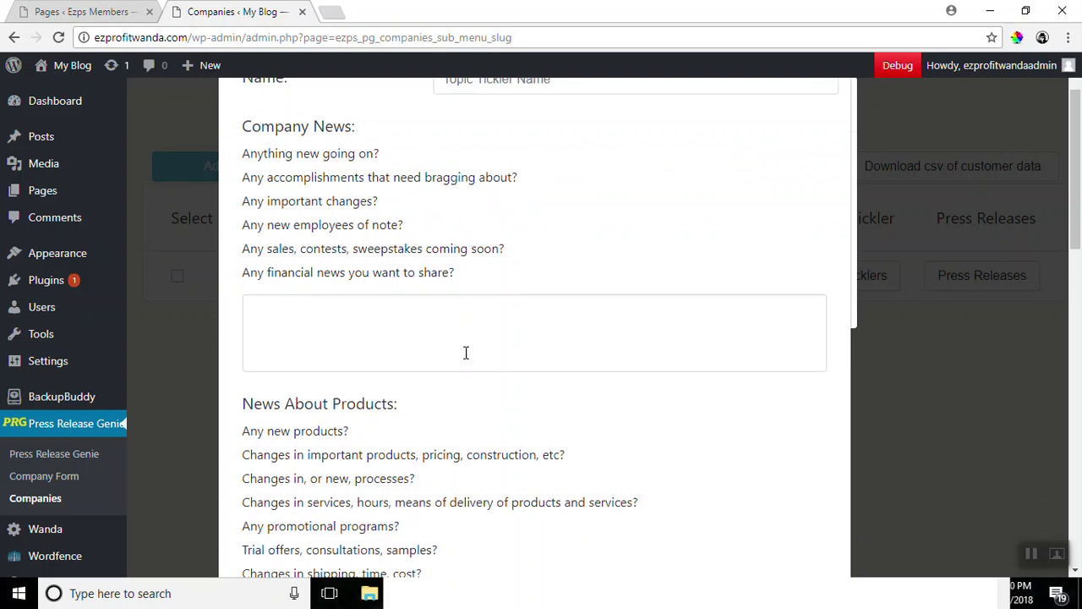
- Name the topic tickler Doubled Sales, enter "EZ Profit Software has doubled its sales over the past two years." as Company News, and submit it
scroll(466, 353, up, 1)
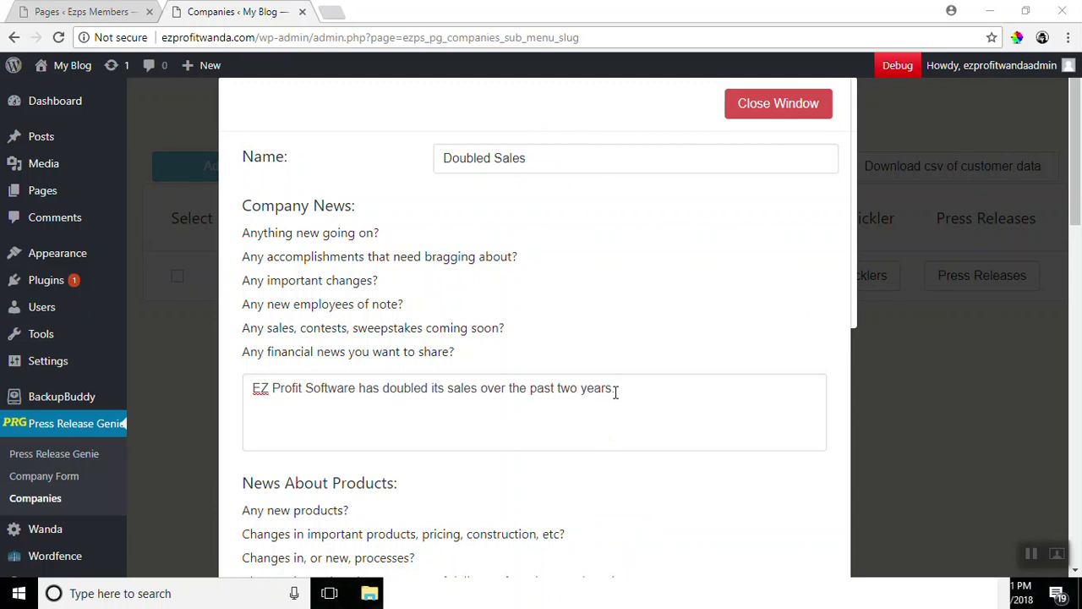
scroll(686, 321, down, 13)
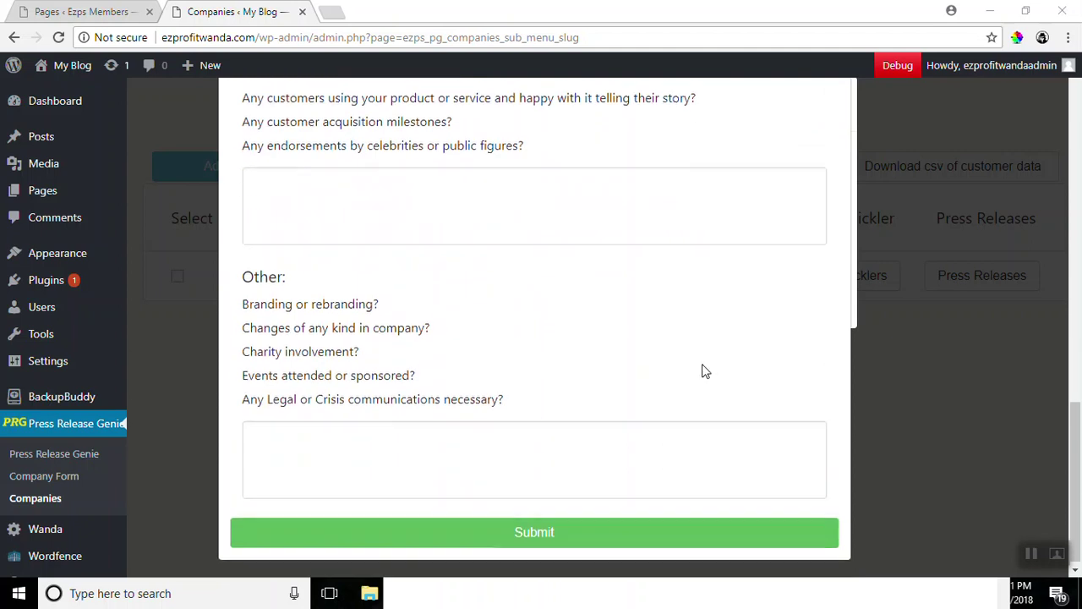
click(532, 525)
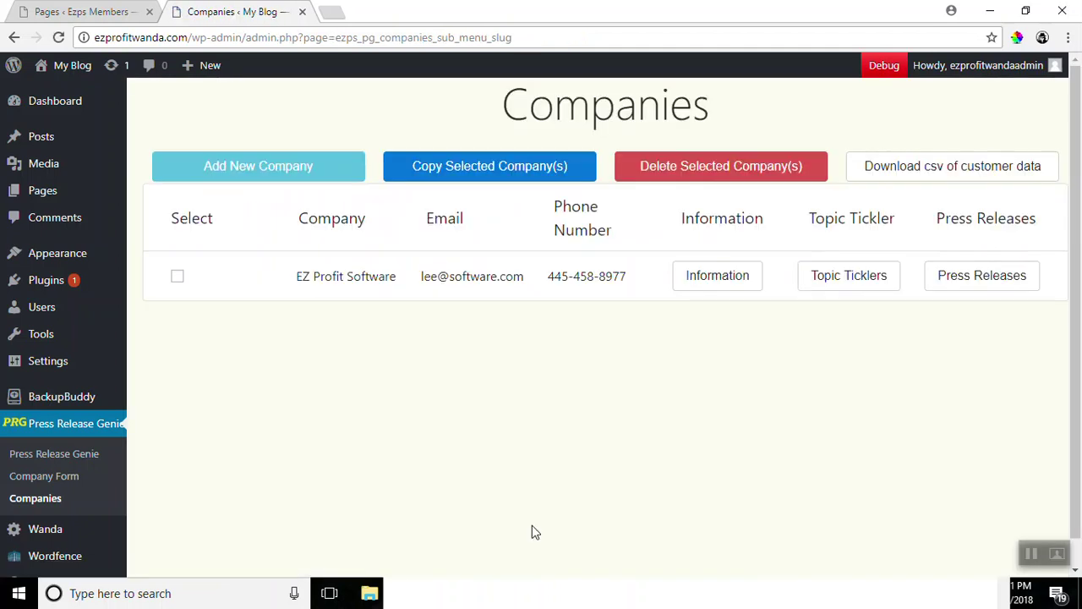
- Review the saved Doubled Sales topic tickler and its edit form without changes, and recheck EZ Profit Software's stored information
click(847, 278)
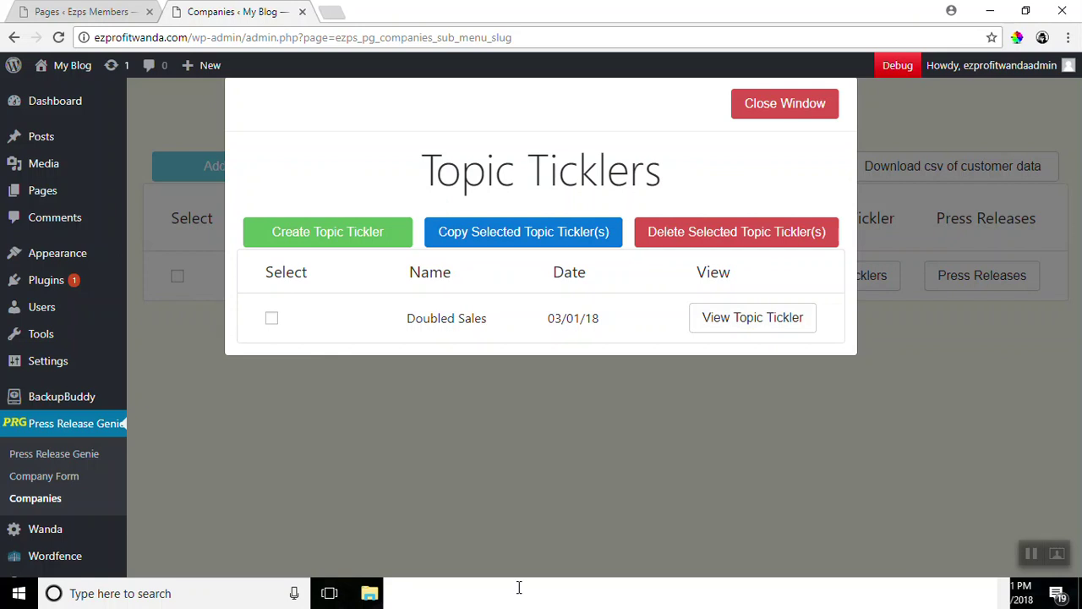
click(739, 319)
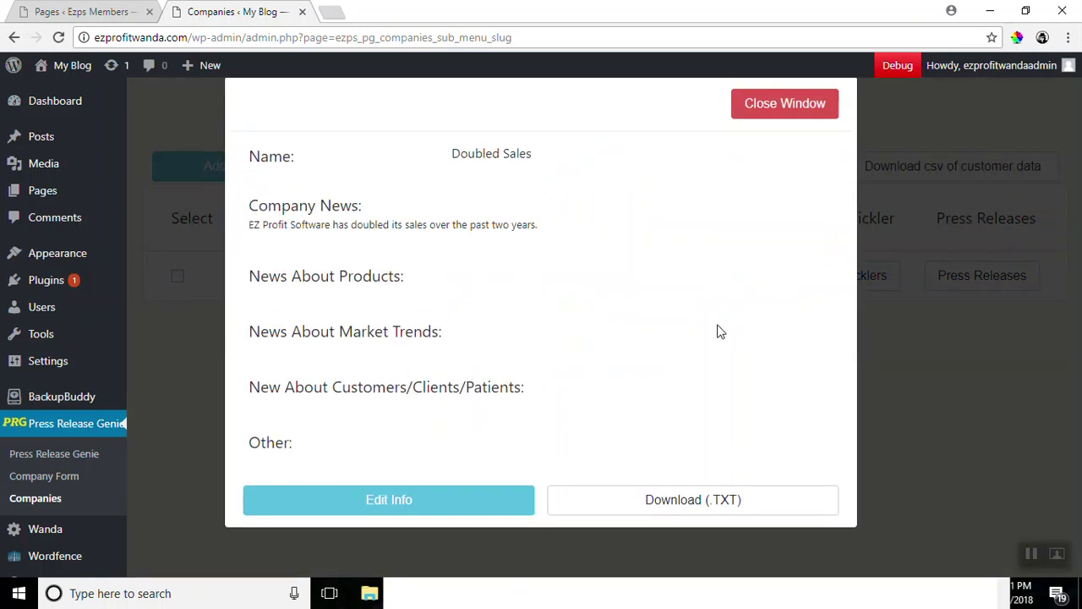
click(380, 500)
click(765, 103)
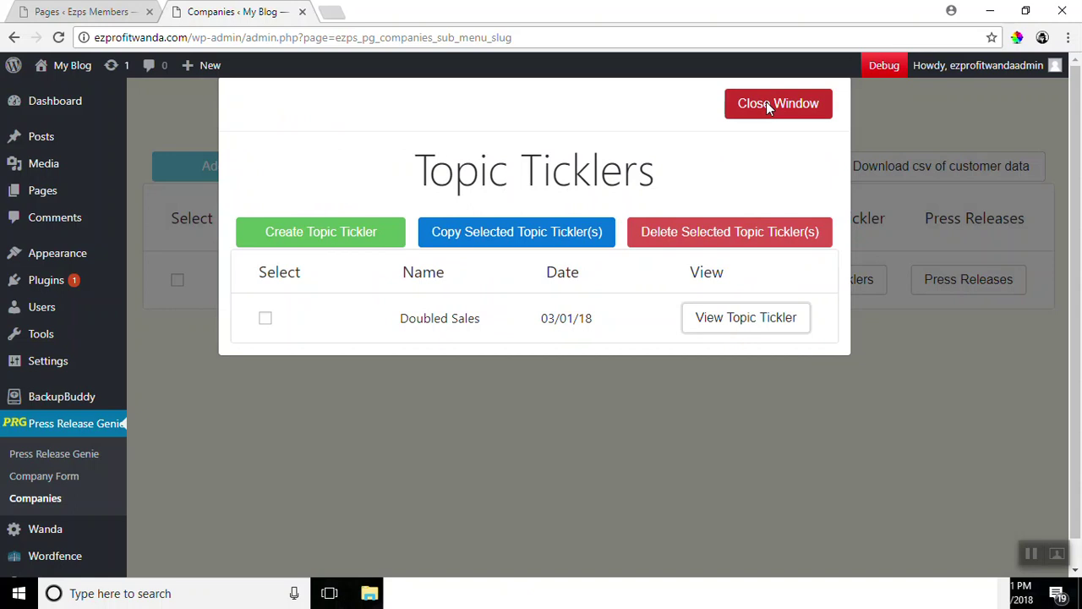
click(768, 105)
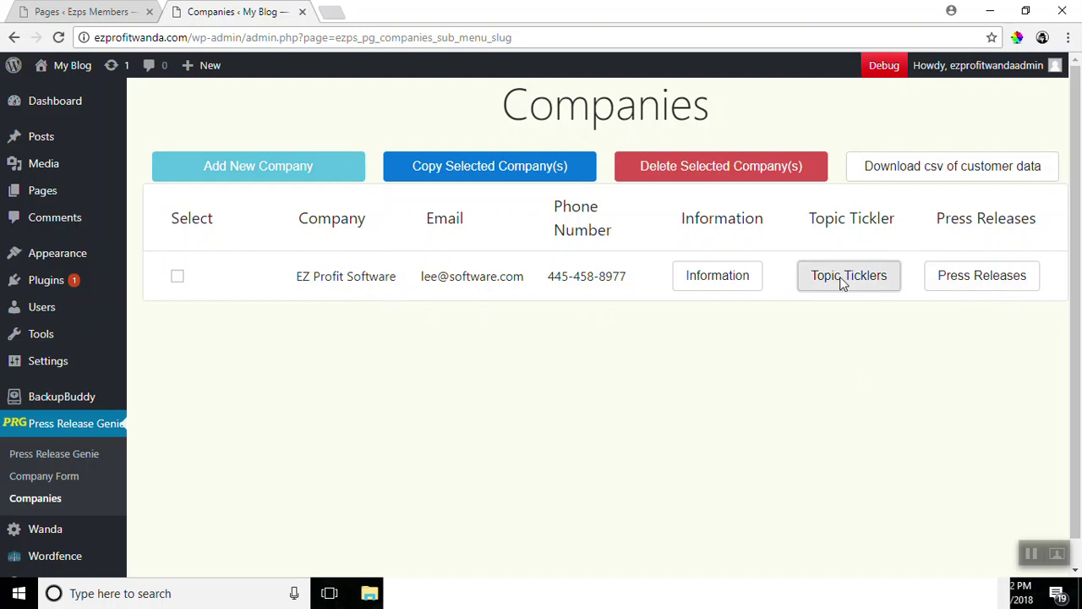
click(717, 278)
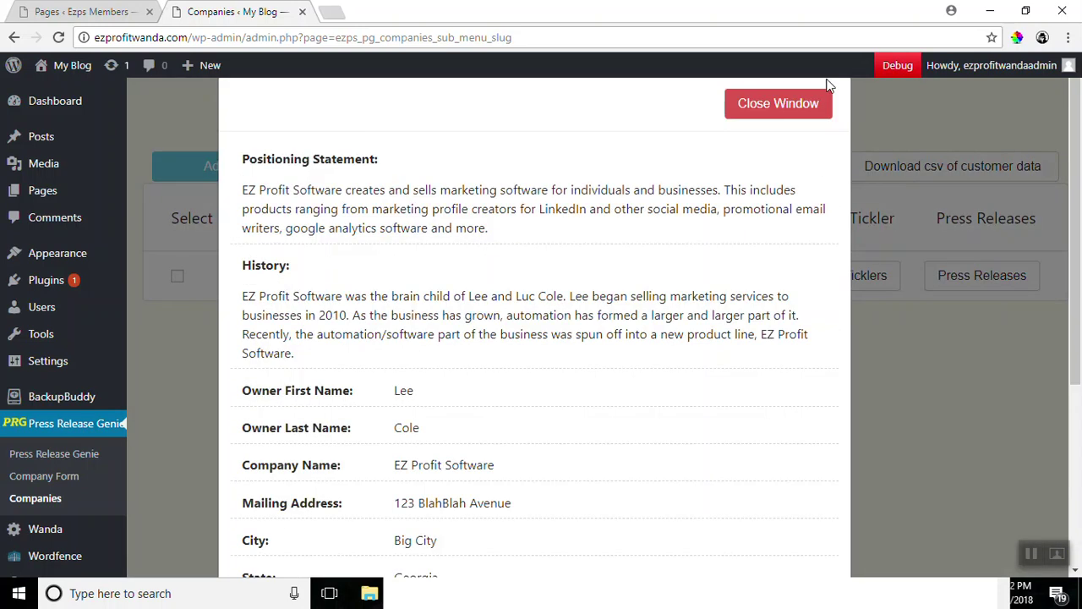
click(798, 112)
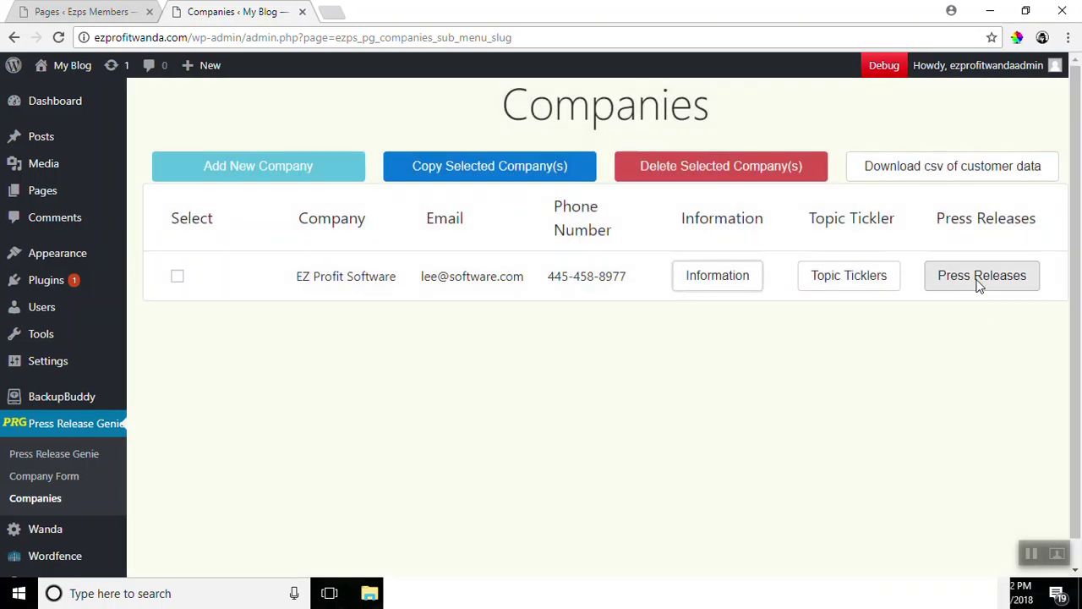
- Start a new press release for EZ Profit Software and check its topic tickler choices, keeping Doubled Sales selected
click(979, 285)
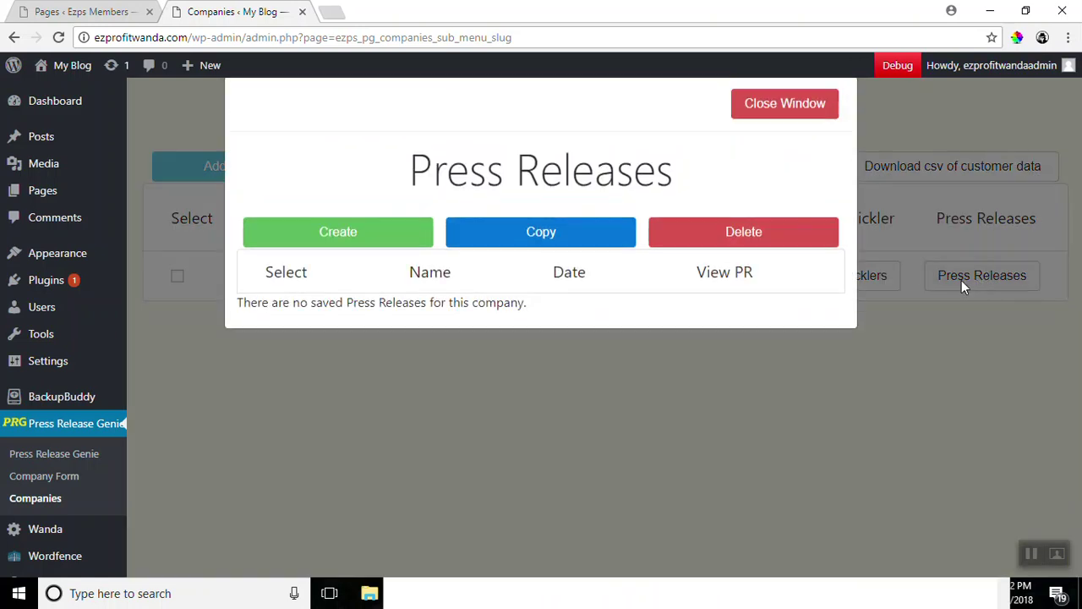
click(342, 230)
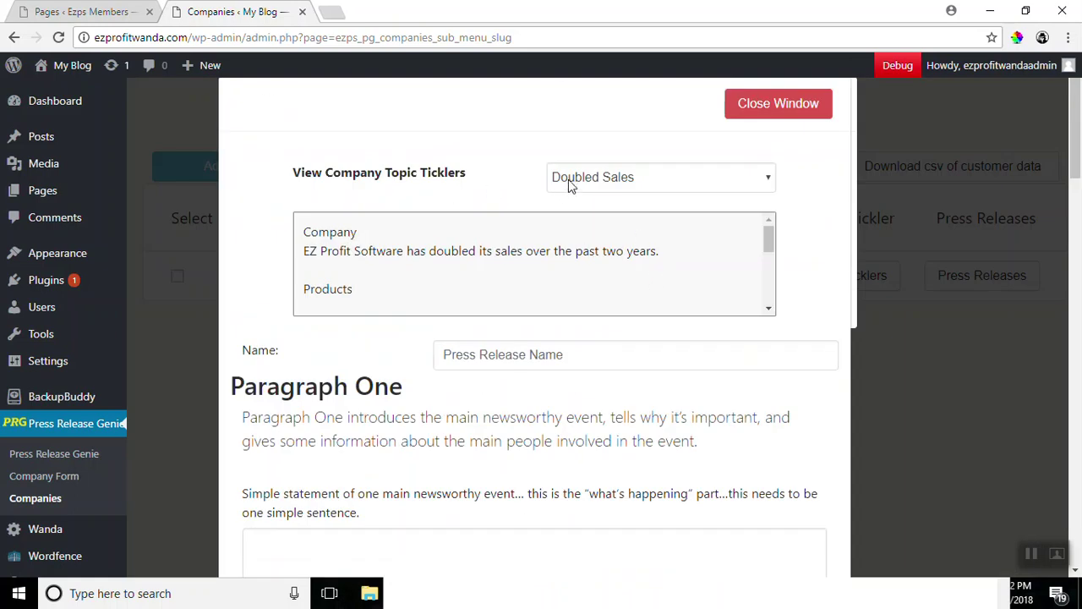
click(705, 183)
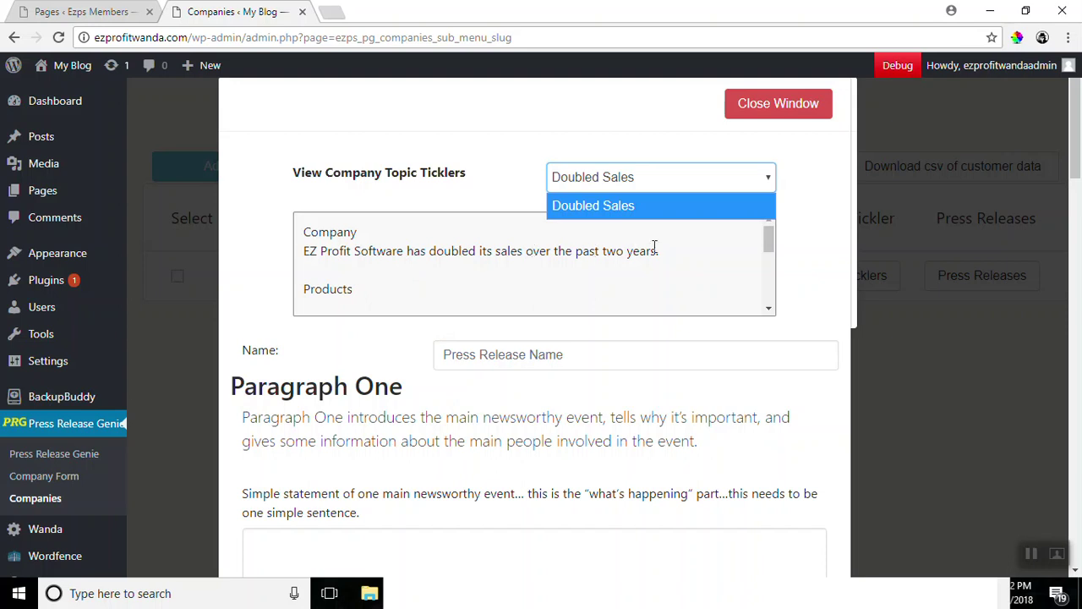
click(816, 242)
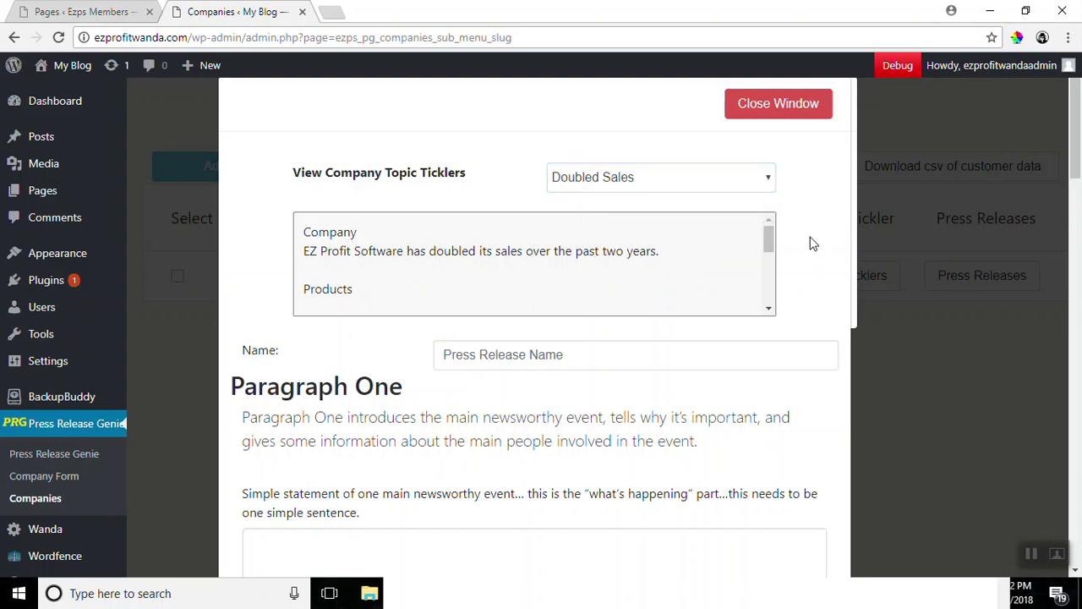
- Read the press release form's guidance and prompts for Paragraph One, Paragraph Two and Paragraph Three
scroll(809, 244, down, 2)
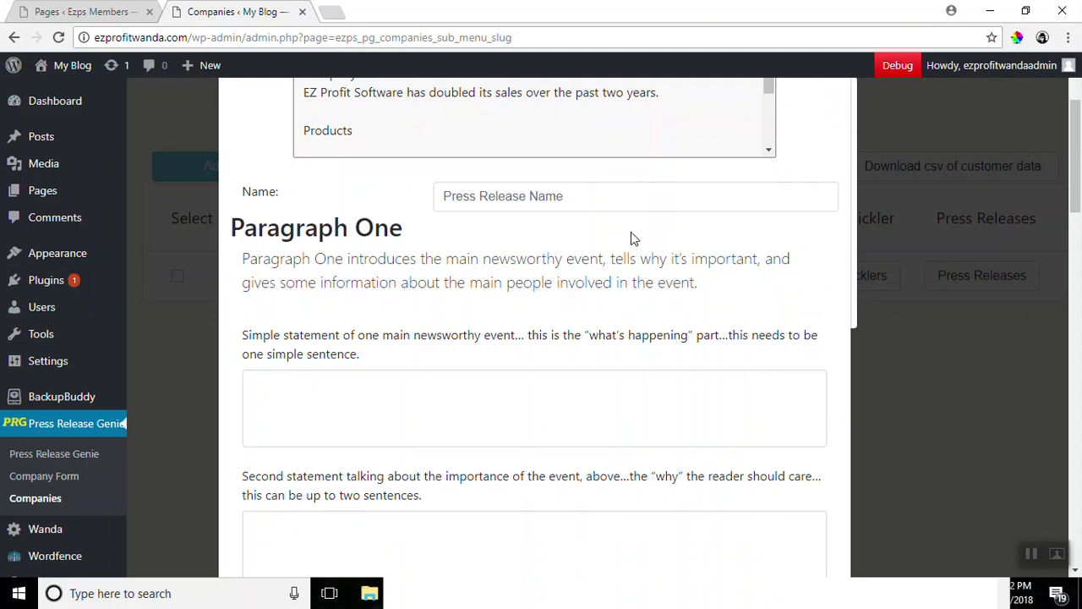
scroll(605, 247, down, 1)
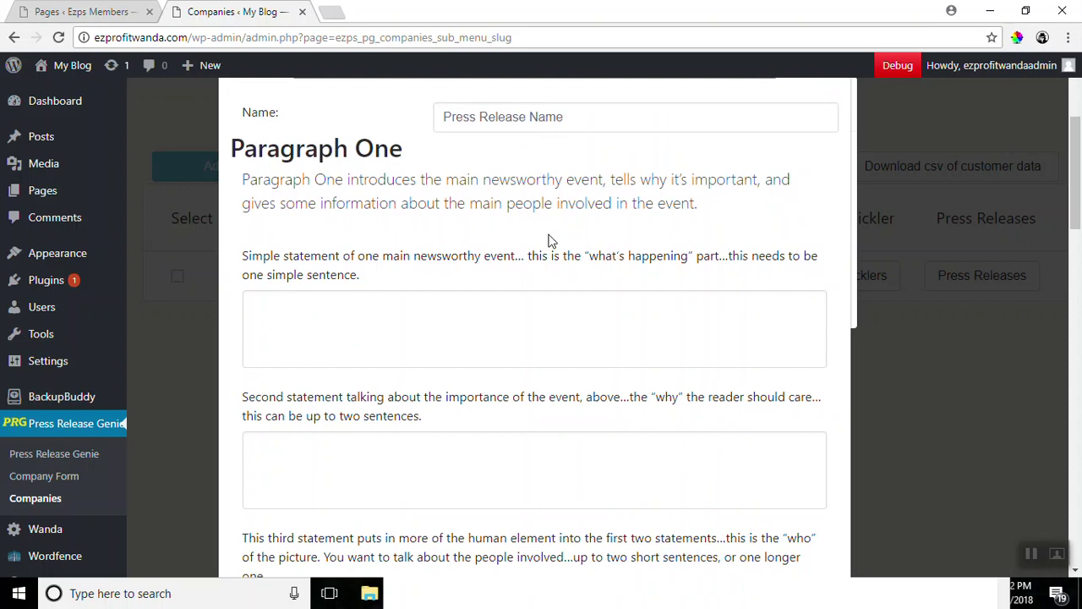
scroll(551, 246, down, 1)
scroll(551, 245, down, 1)
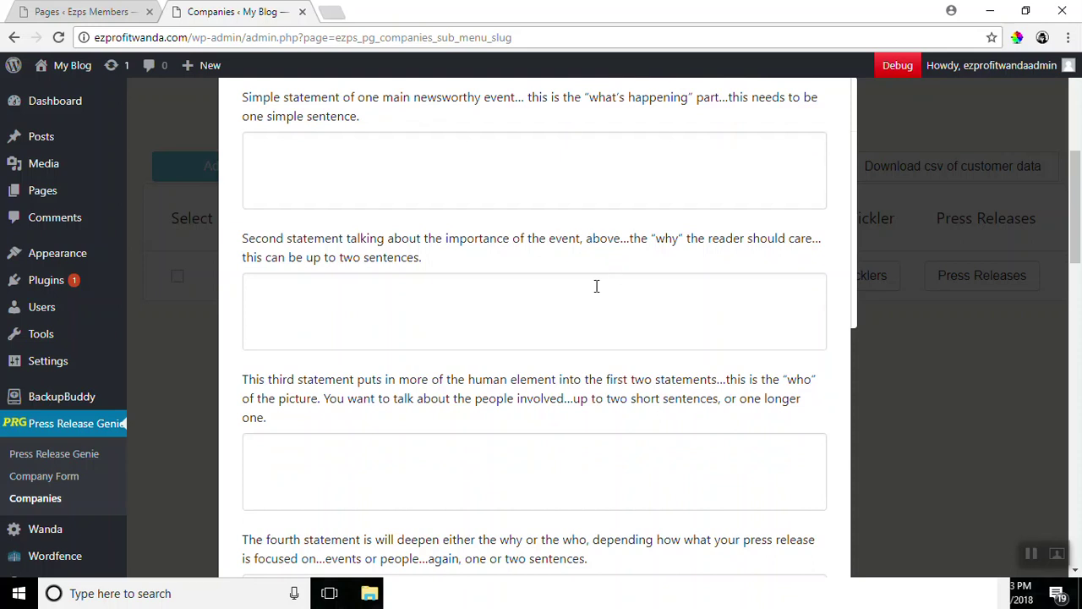
scroll(772, 249, down, 3)
scroll(772, 250, down, 5)
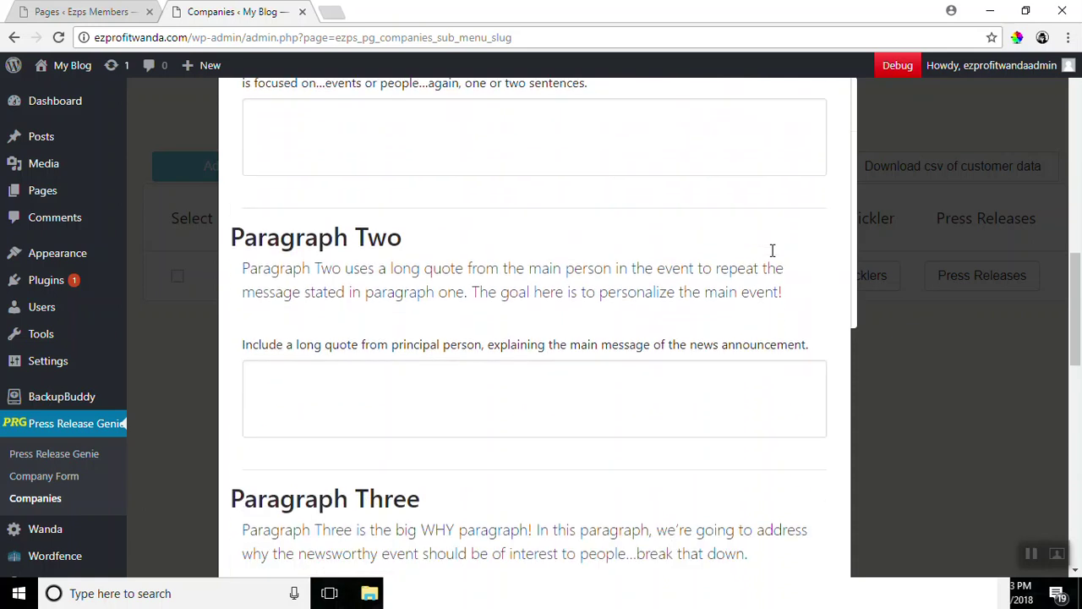
scroll(772, 251, down, 1)
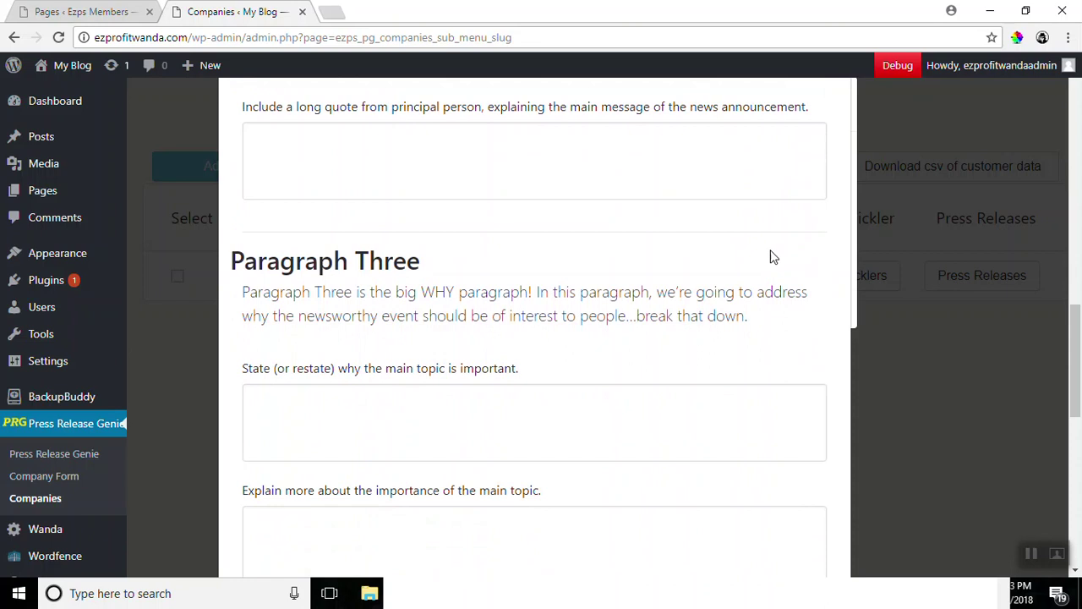
scroll(771, 257, down, 1)
- Go over the press release prompts again through Paragraph Four, and return to the form's name and Paragraph One fields
scroll(770, 254, up, 12)
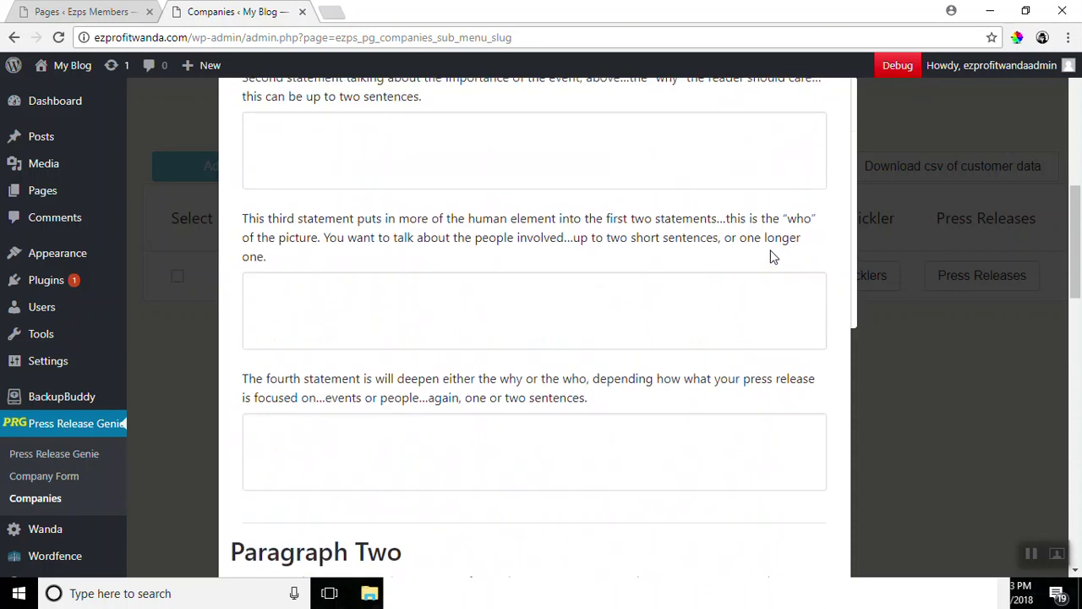
scroll(770, 249, down, 4)
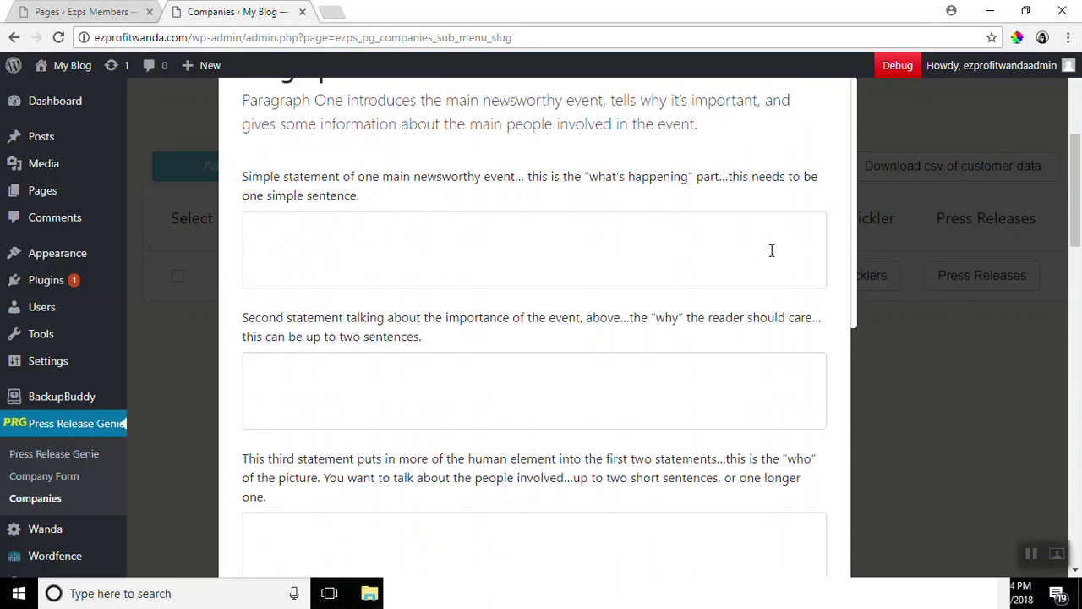
scroll(541, 302, down, 7)
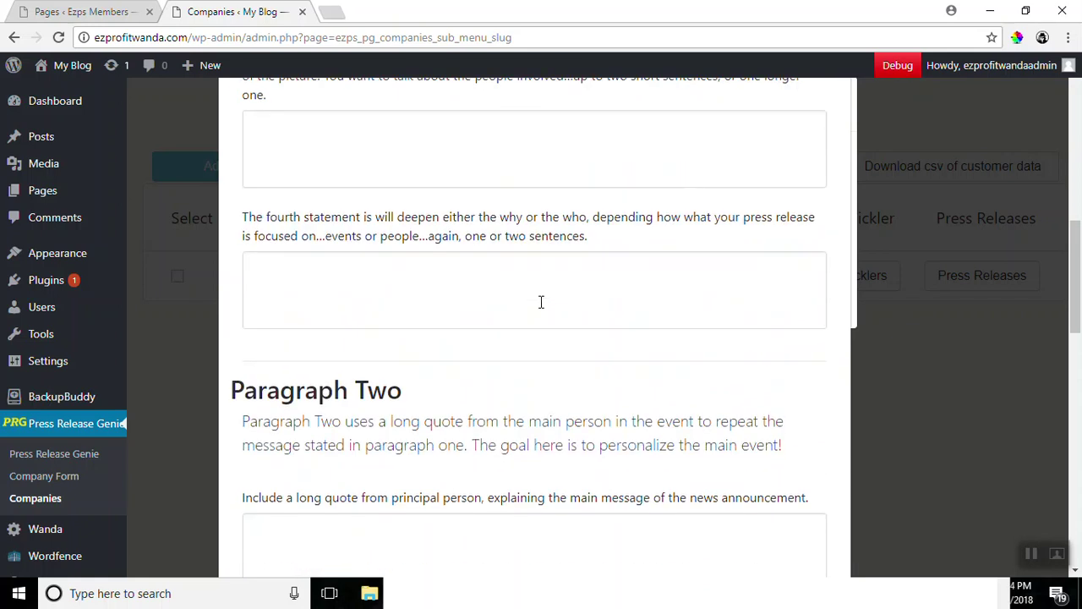
scroll(541, 306, down, 7)
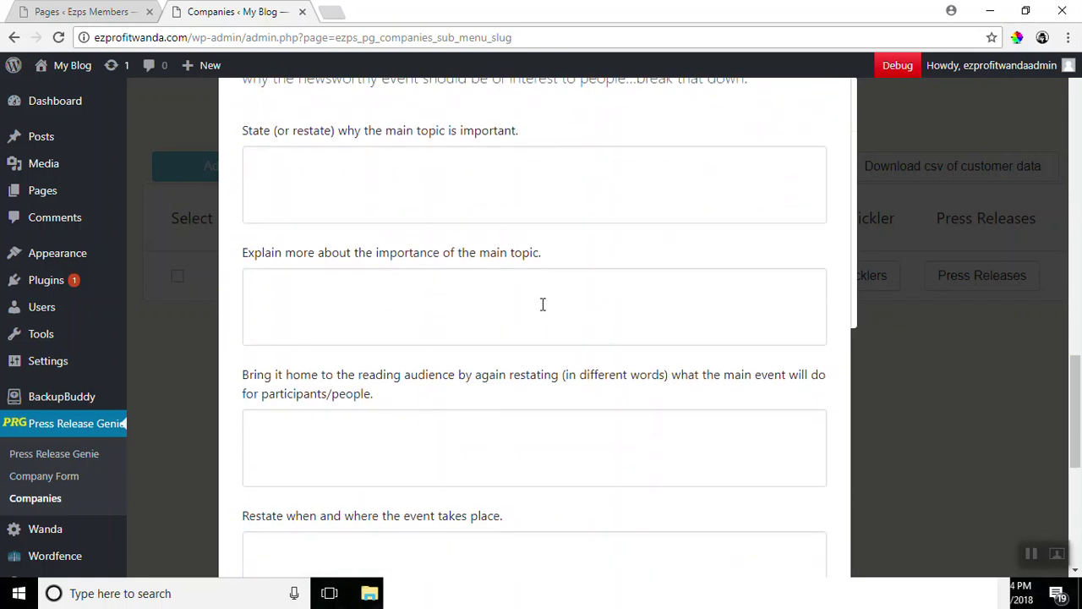
scroll(544, 312, down, 3)
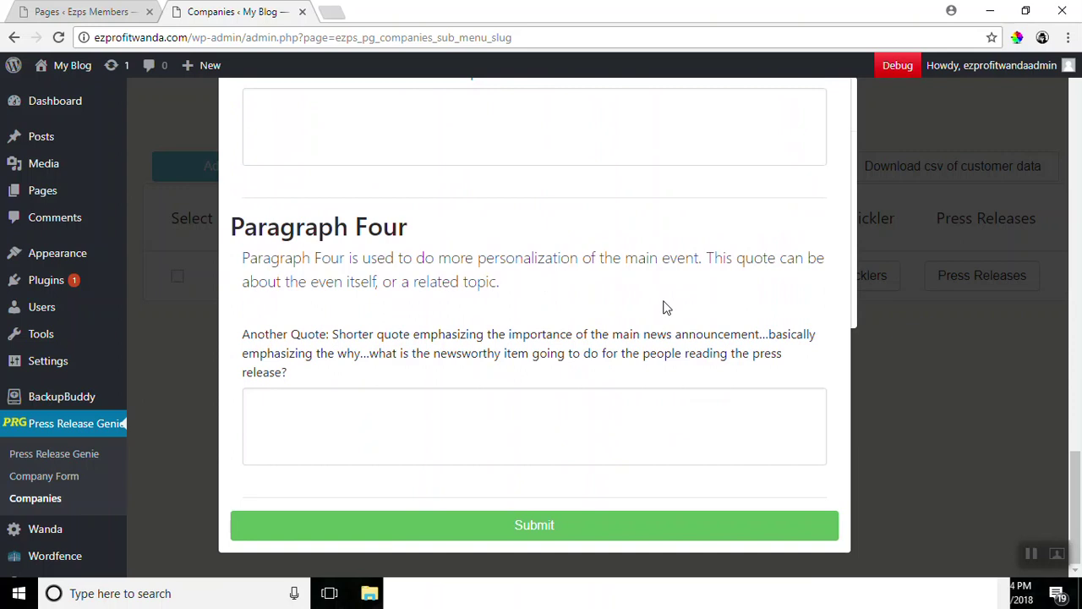
scroll(664, 308, up, 15)
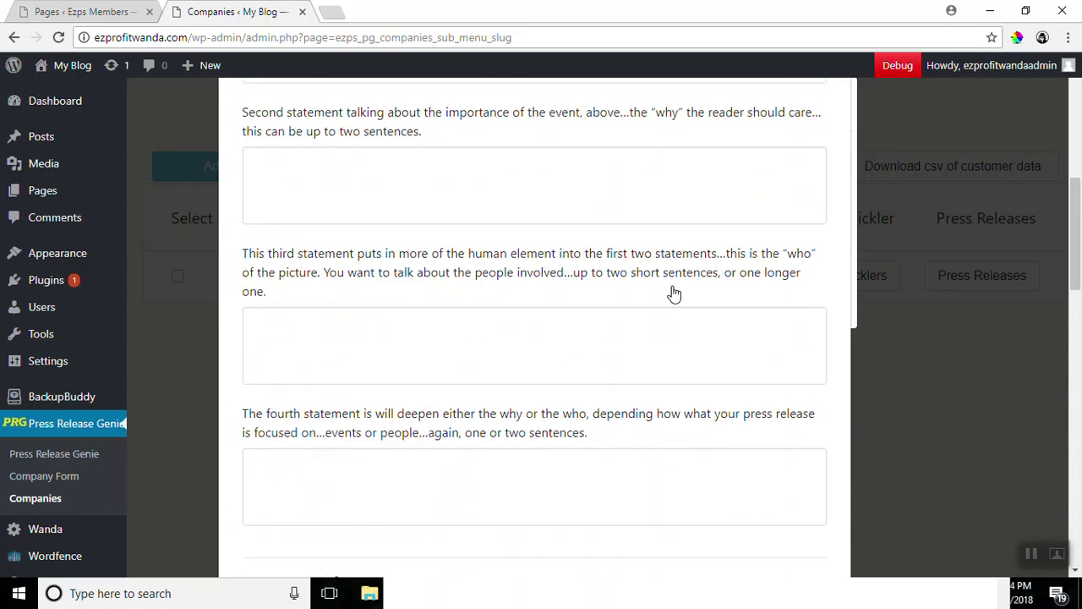
scroll(674, 292, up, 4)
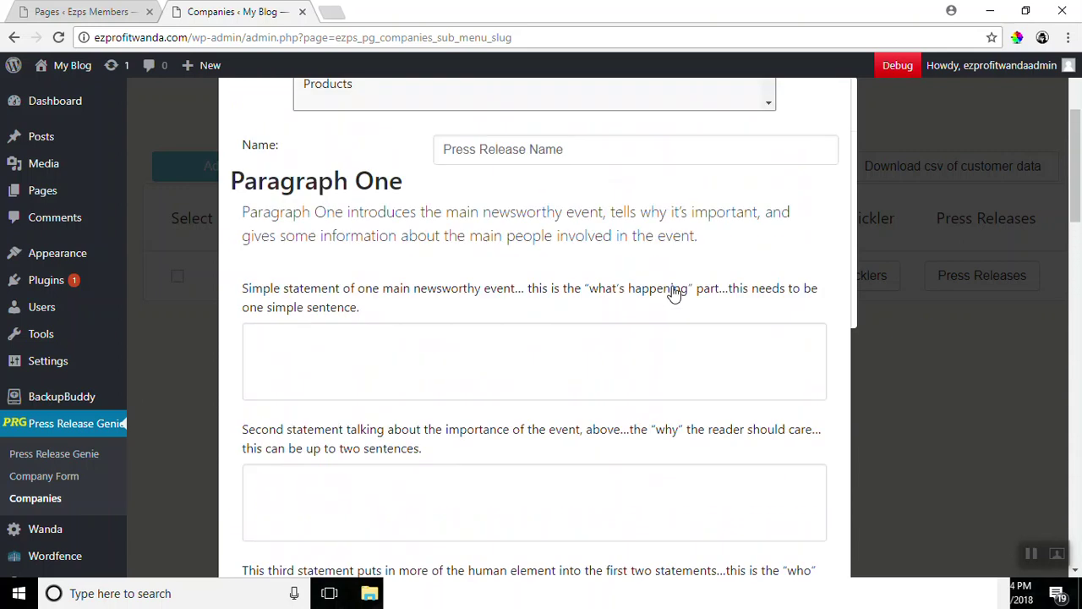
- Review the blank press release prompts from Paragraph One to Paragraph Four, and return to the Doubled Sales topic tickler
scroll(674, 292, down, 1)
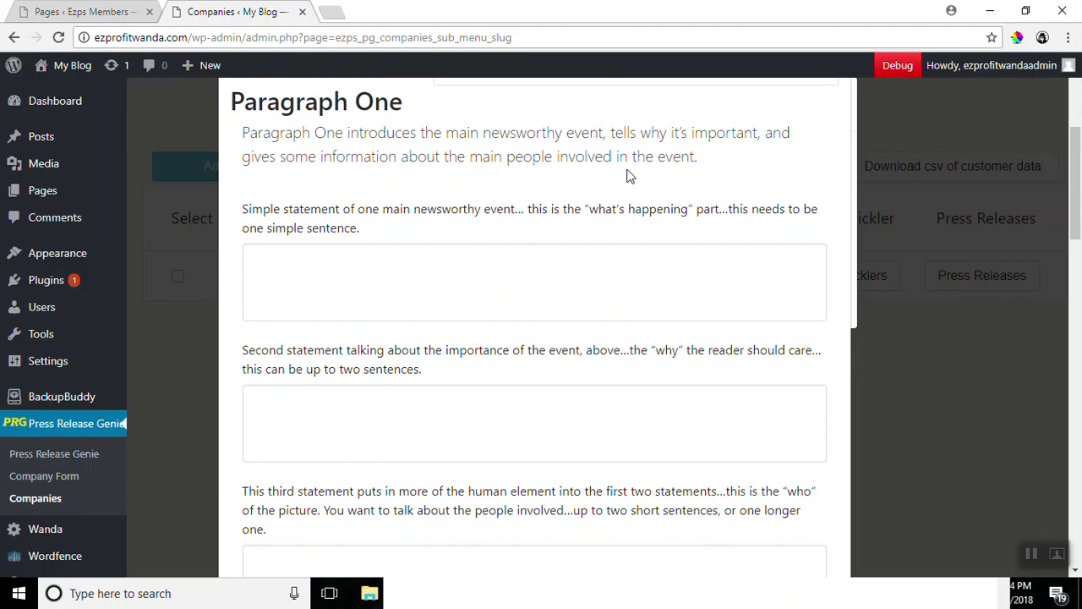
scroll(632, 217, down, 7)
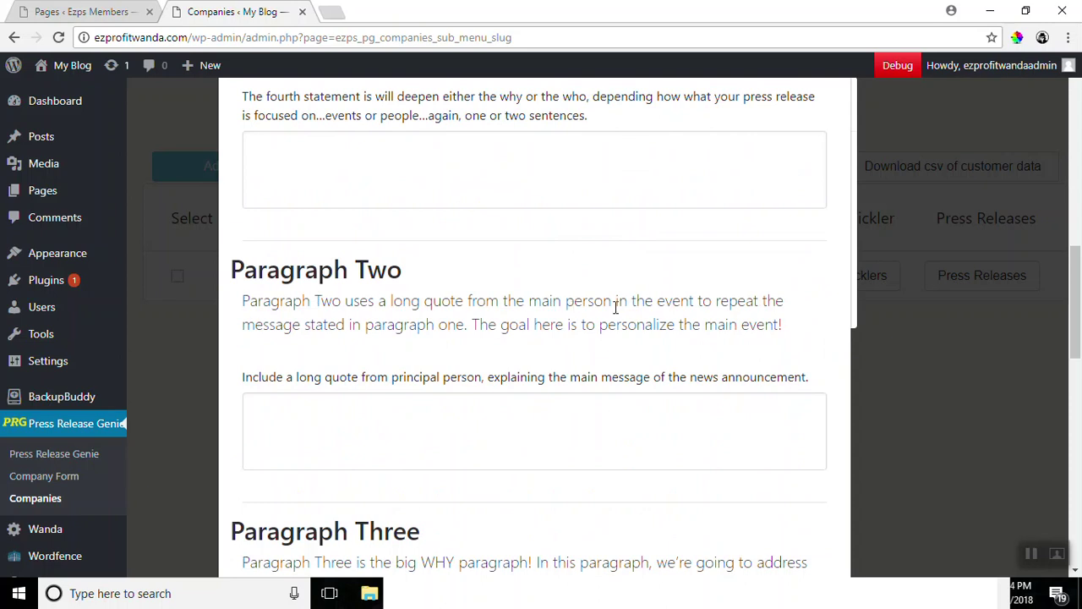
scroll(583, 331, down, 4)
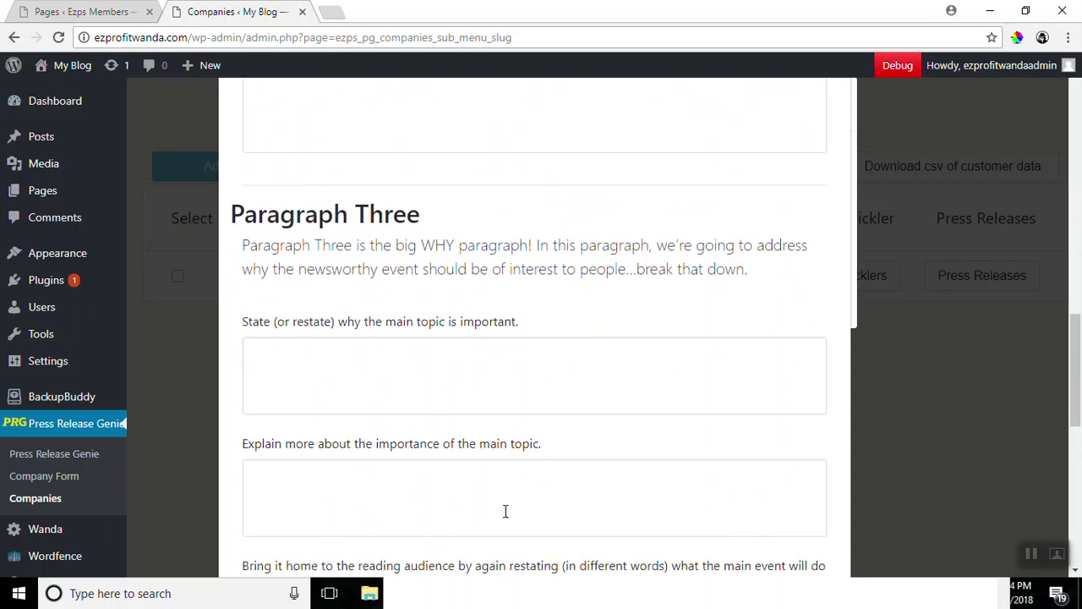
scroll(518, 436, down, 1)
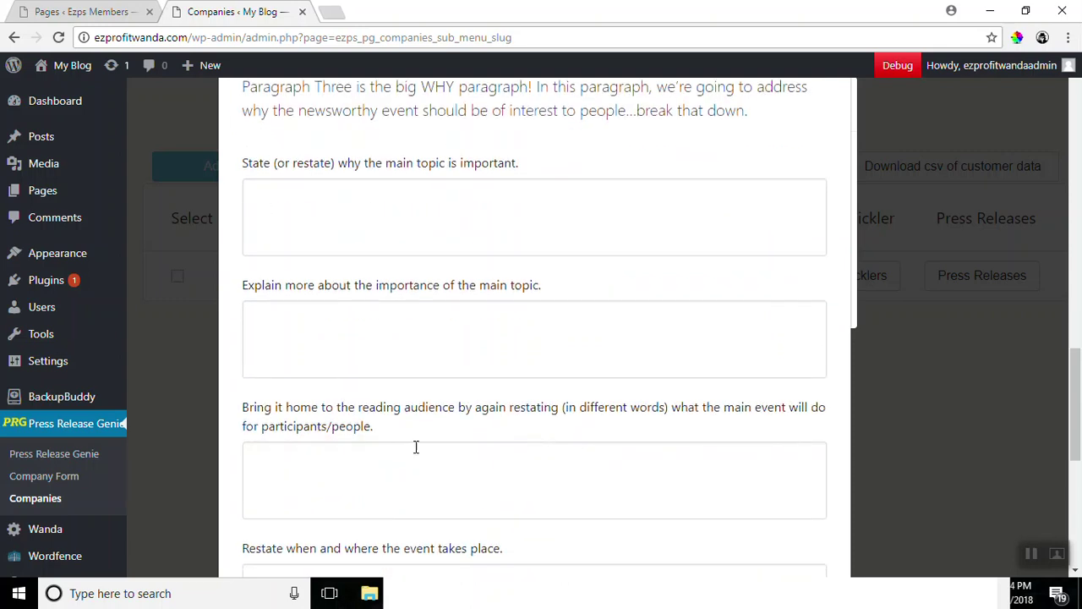
scroll(518, 406, down, 3)
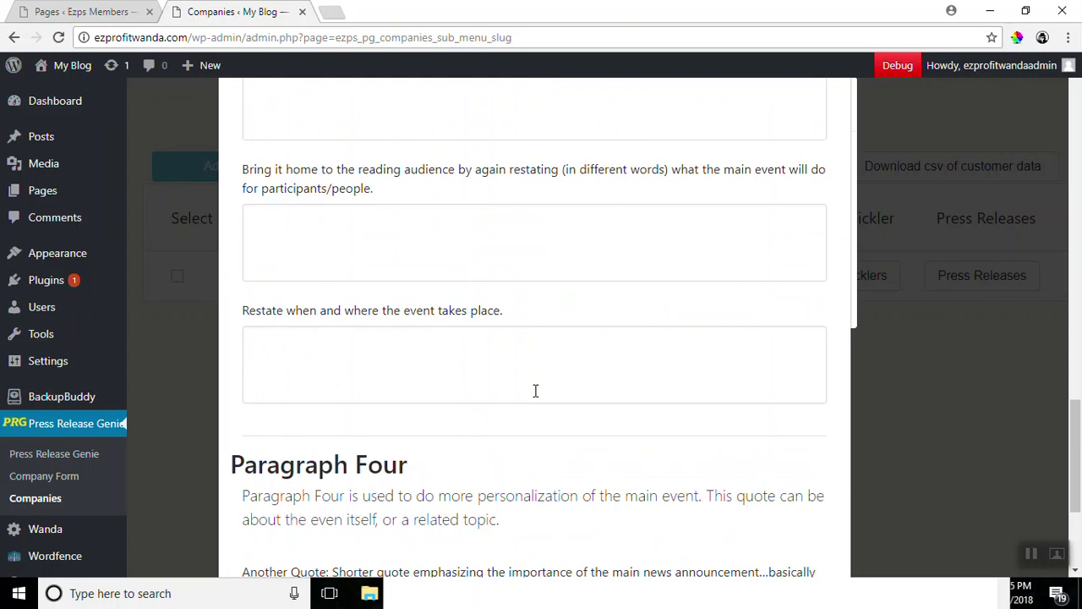
scroll(555, 380, down, 2)
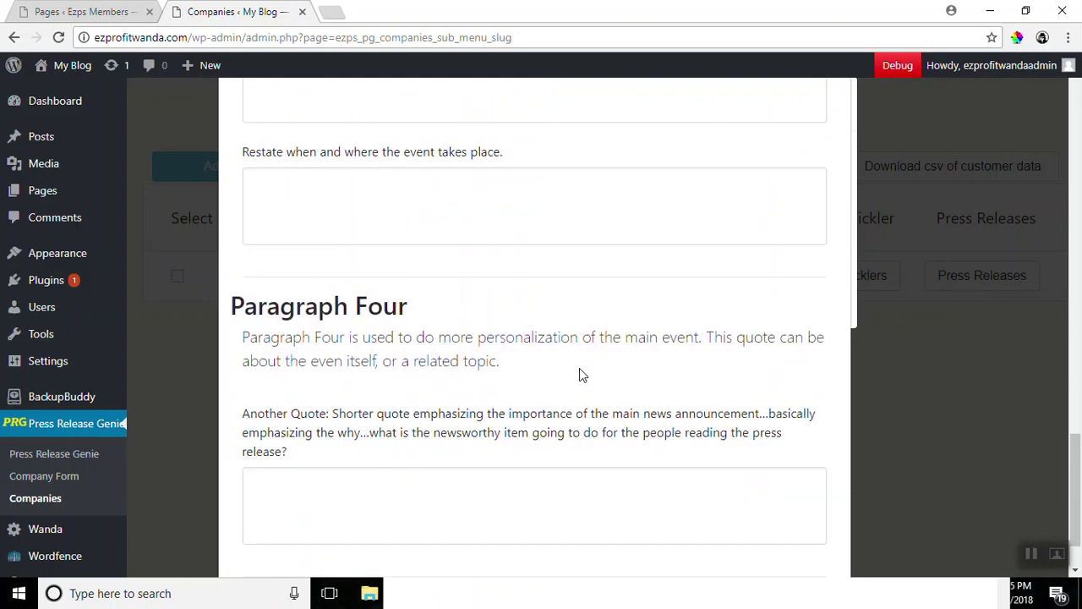
scroll(507, 377, down, 1)
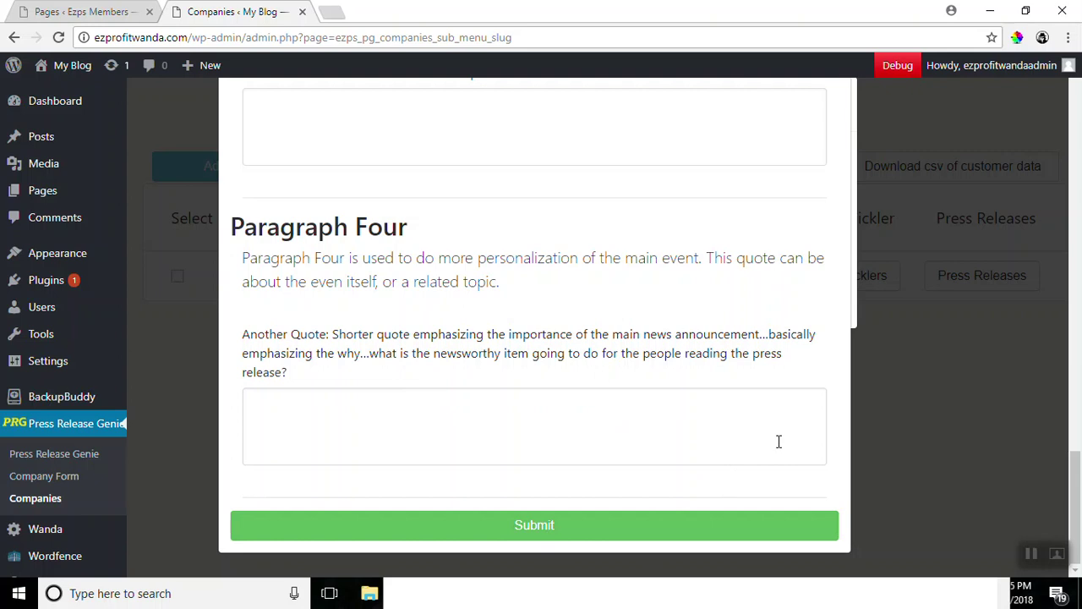
scroll(778, 441, up, 15)
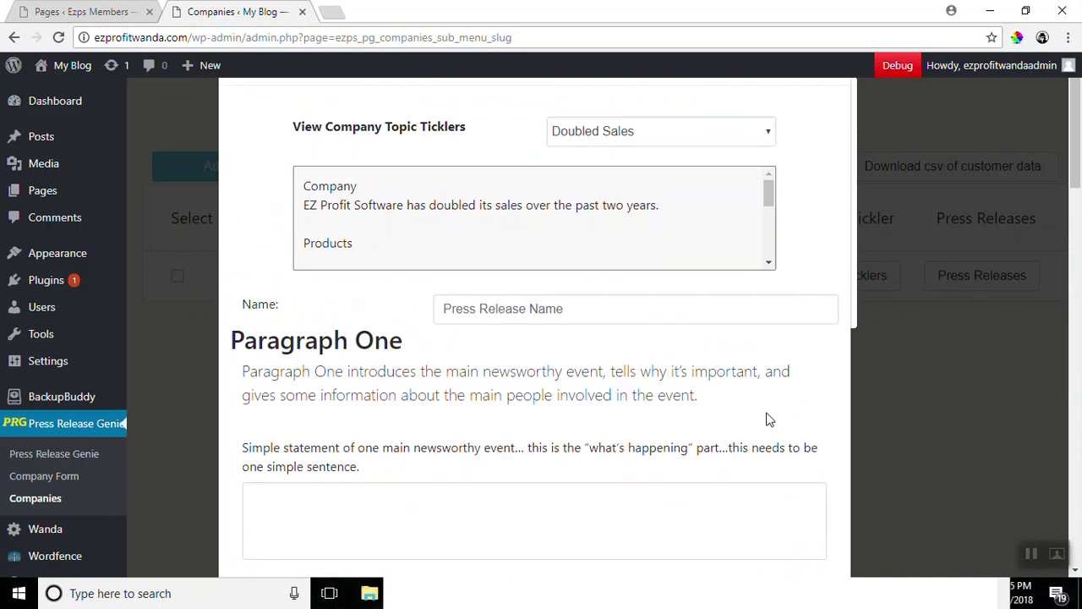
scroll(768, 419, up, 1)
- Compare the Doubled Sales tickler's contents with the opening statements filled in under Paragraph One
scroll(575, 348, down, 4)
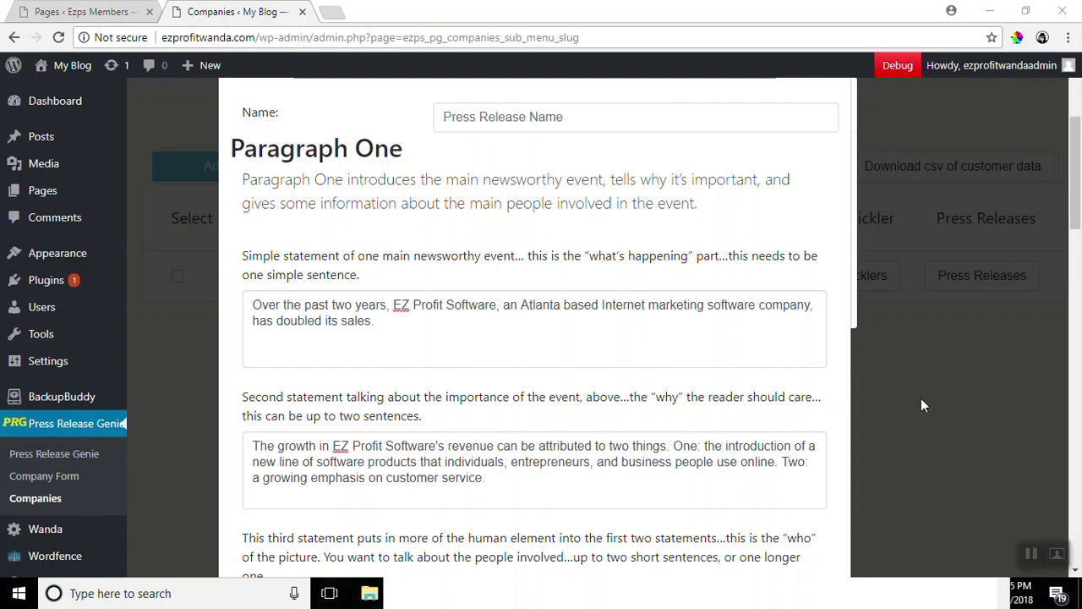
drag(1074, 130, 1048, 119)
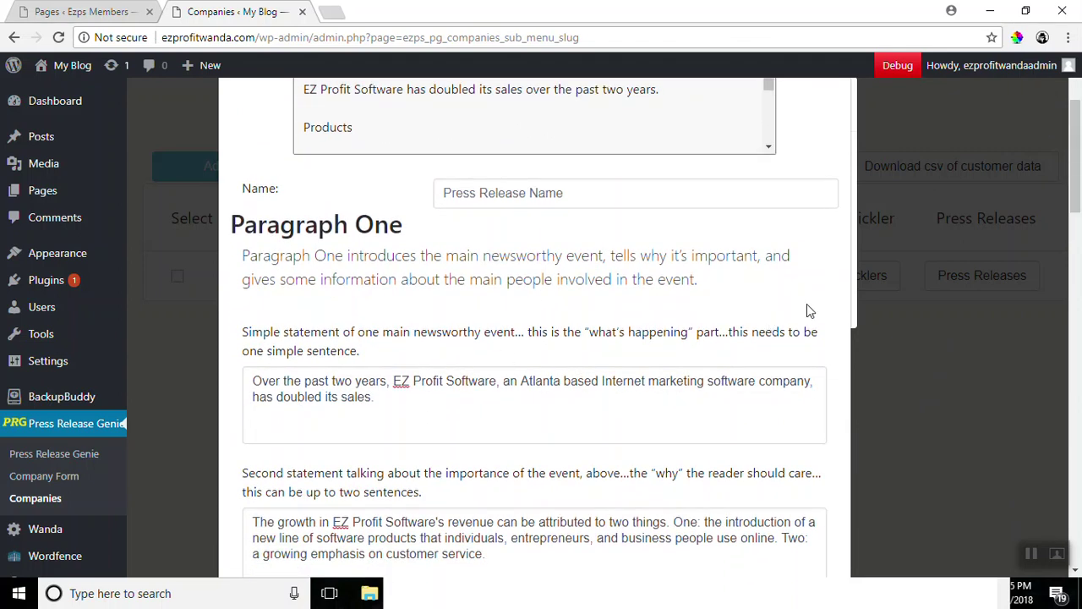
scroll(843, 256, up, 2)
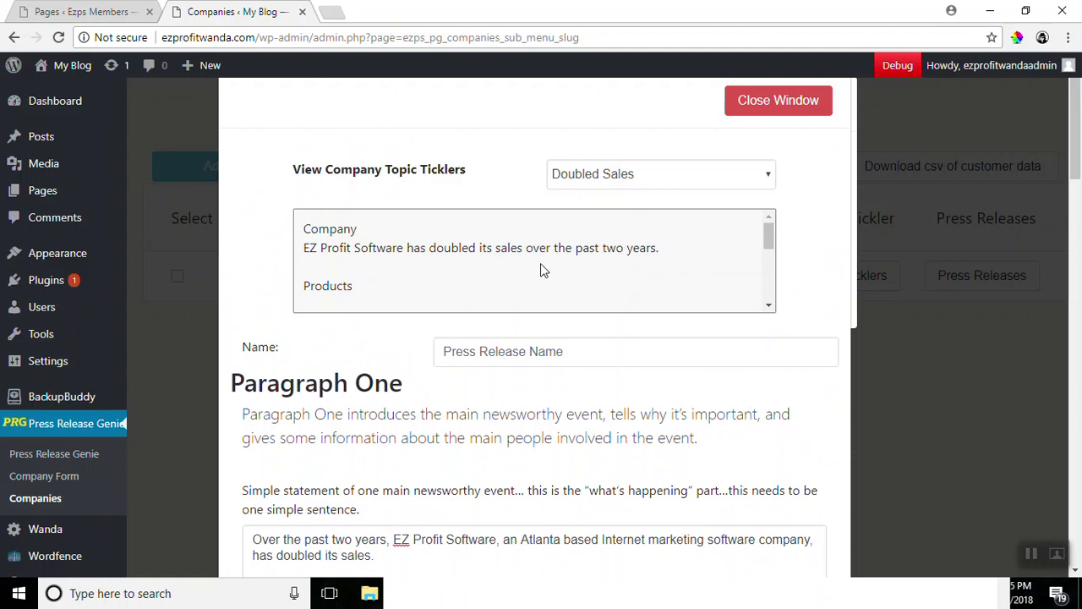
scroll(616, 310, down, 3)
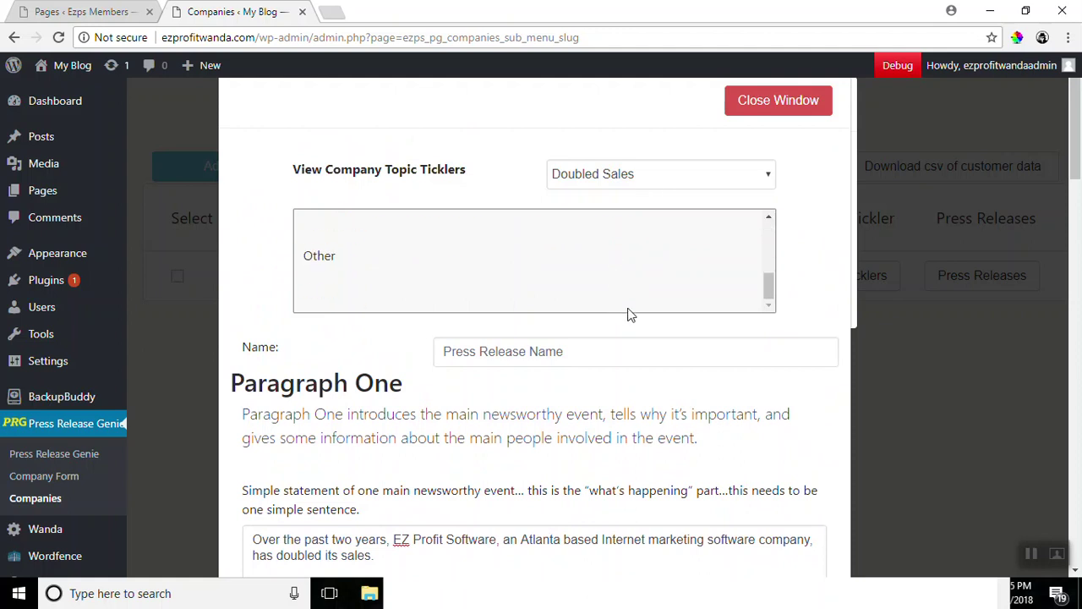
scroll(832, 254, down, 3)
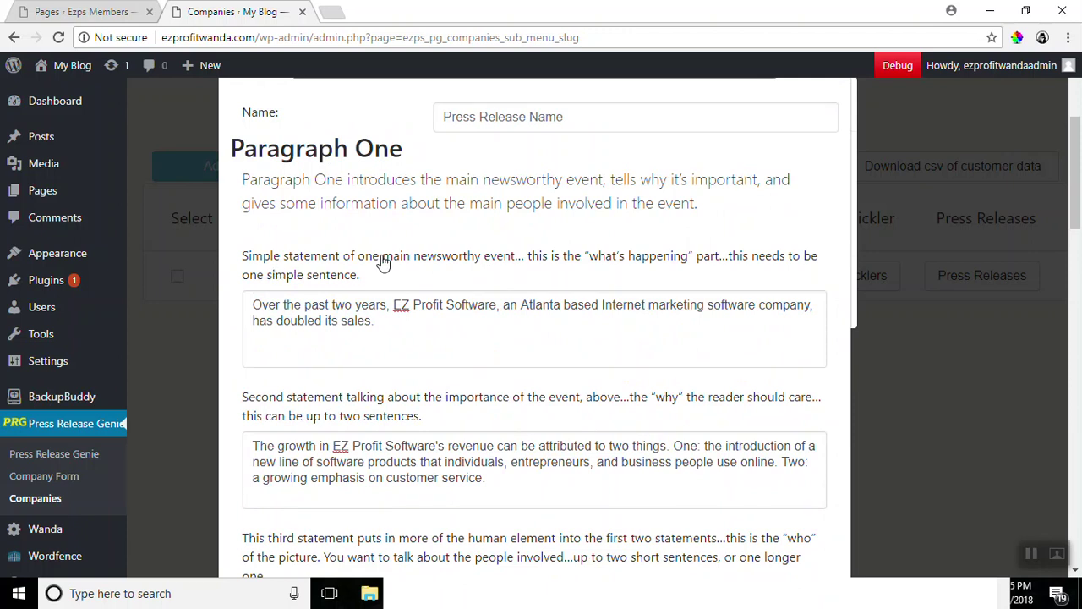
scroll(584, 182, up, 2)
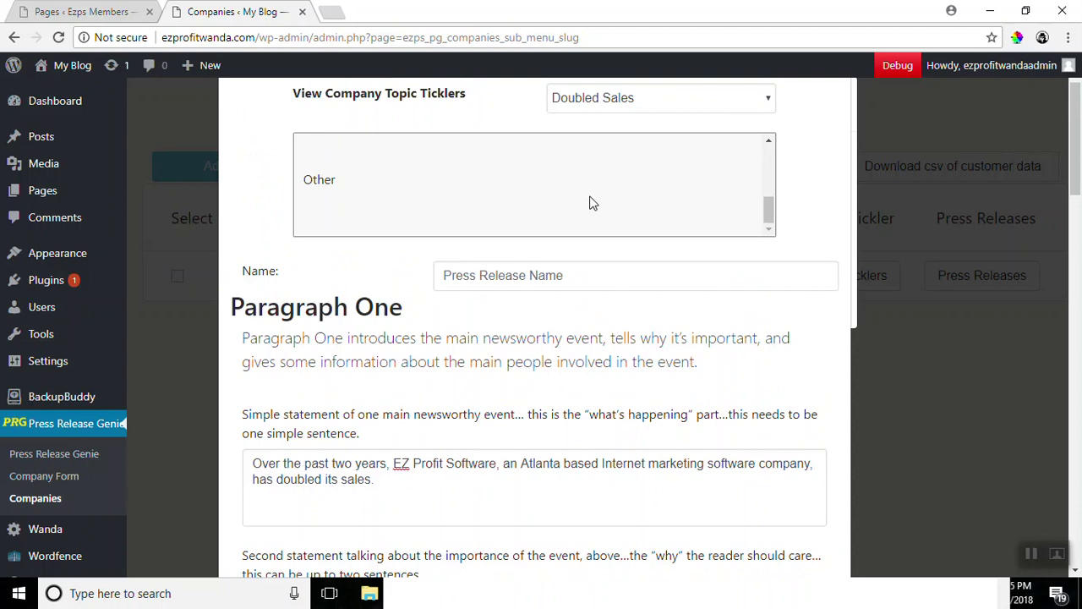
scroll(592, 203, up, 3)
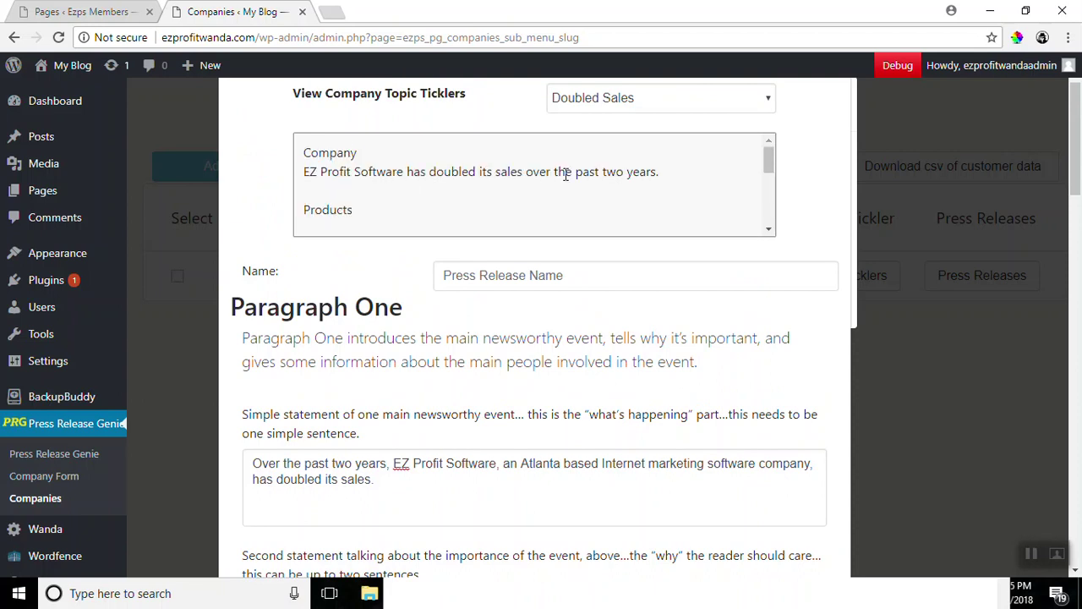
scroll(636, 234, down, 3)
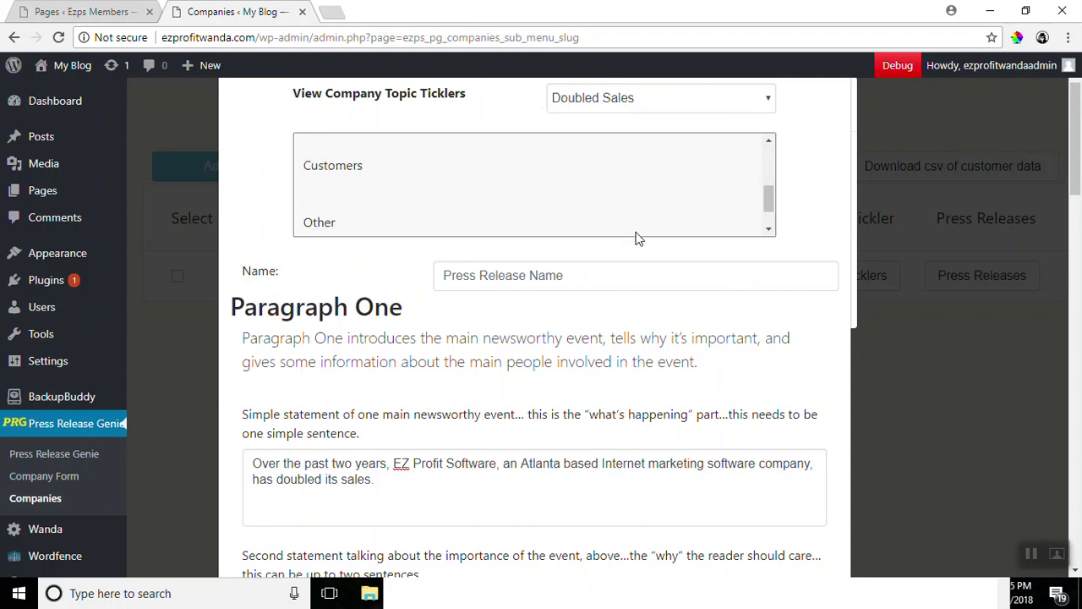
scroll(780, 246, down, 3)
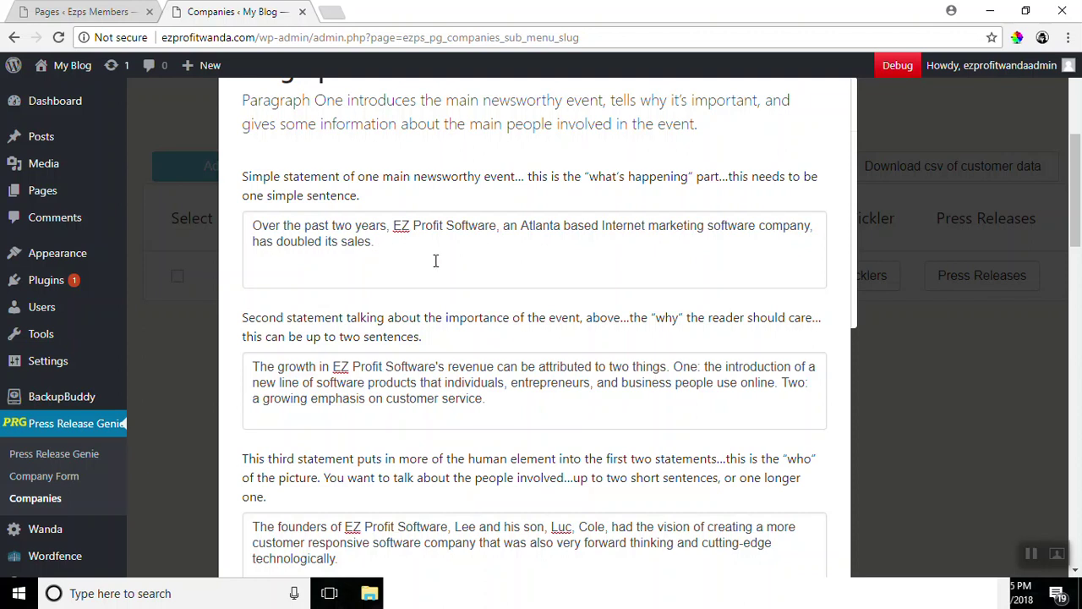
- Read the four completed Paragraph One statements against their prompts on the event, its importance and the people involved
scroll(435, 258, down, 2)
scroll(387, 239, down, 3)
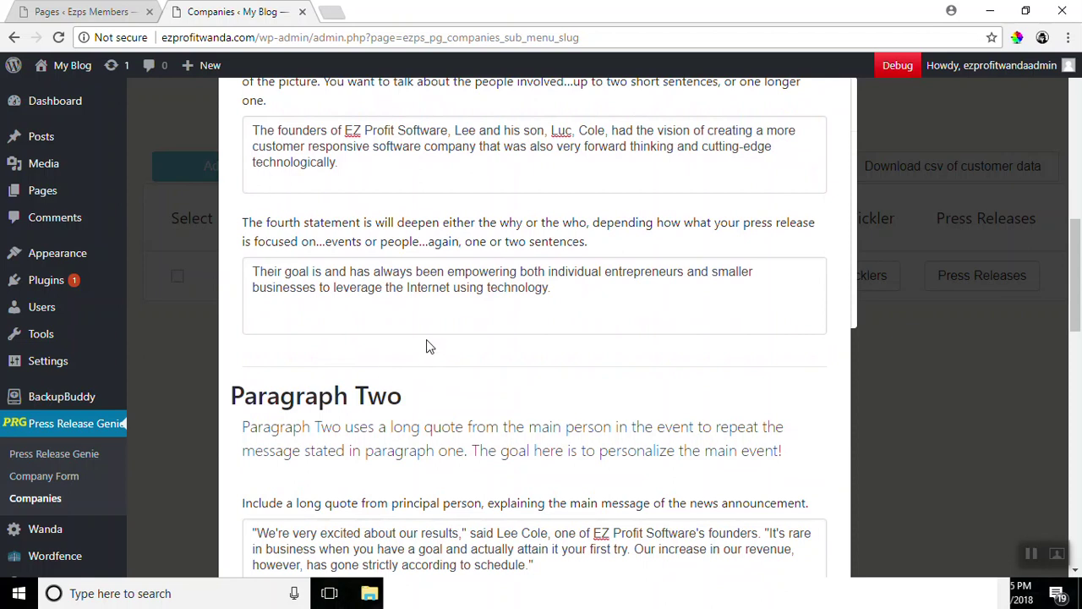
scroll(427, 342, up, 5)
scroll(427, 337, down, 1)
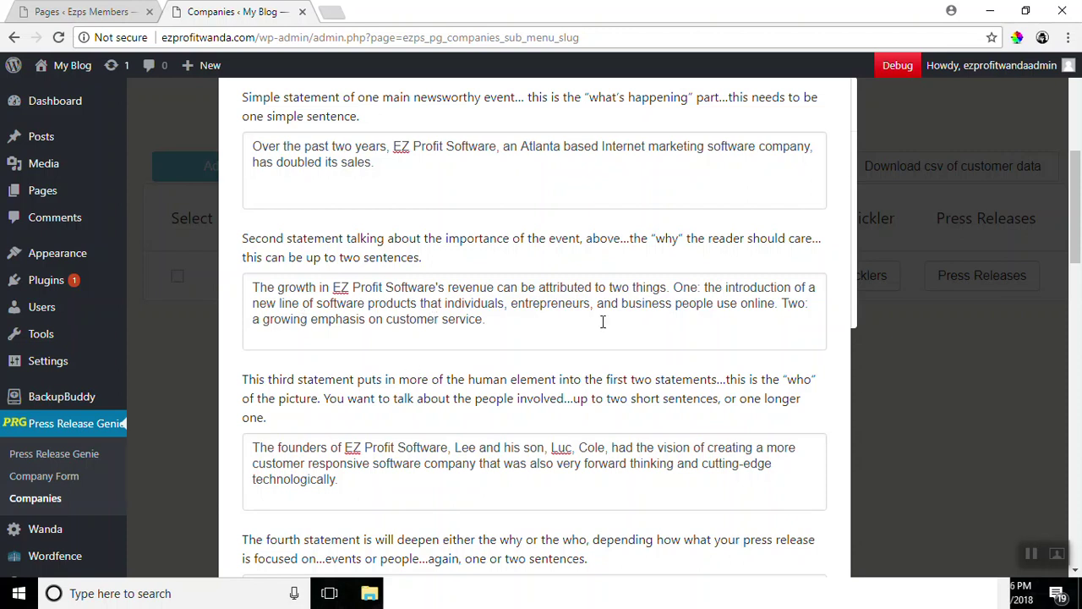
scroll(603, 321, down, 2)
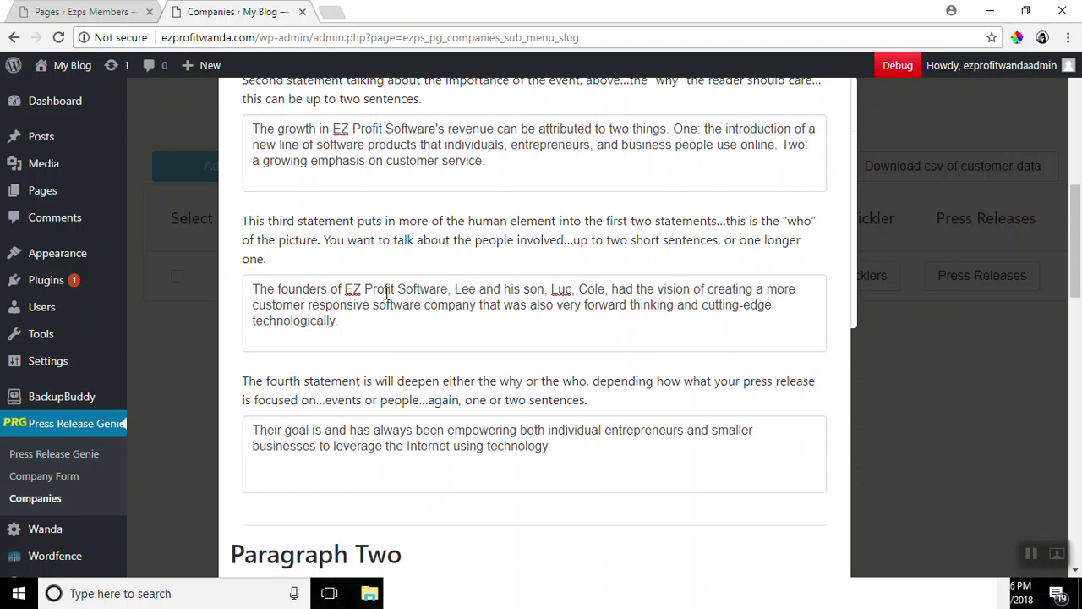
click(449, 290)
text(,)
scroll(512, 334, down, 2)
scroll(512, 334, down, 1)
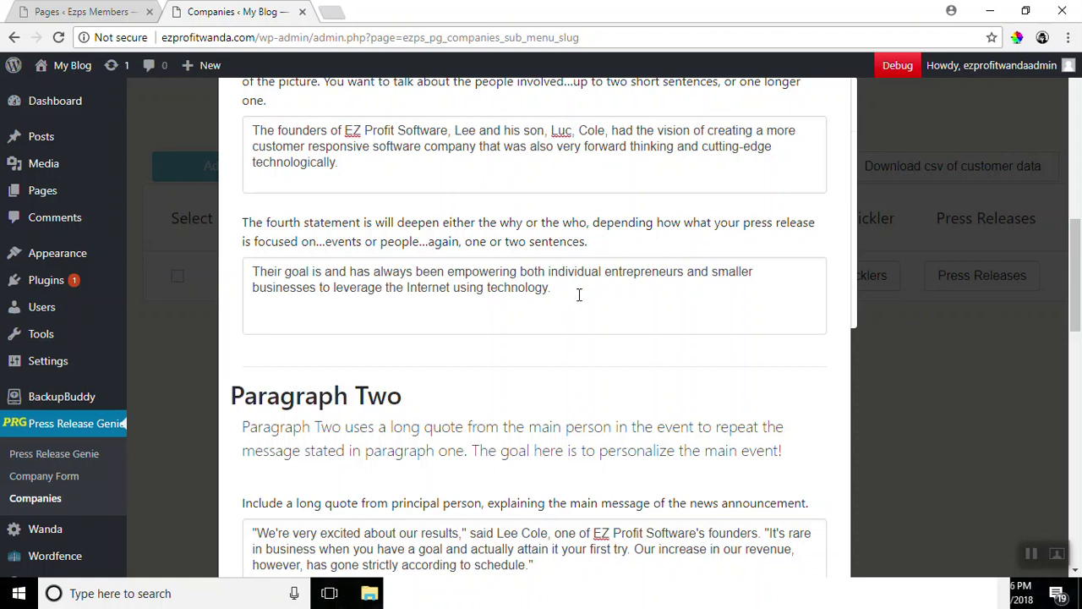
- Read the long quote in Paragraph Two, the completed answers in Paragraph Three and the shorter quote in Paragraph Four
scroll(579, 295, down, 3)
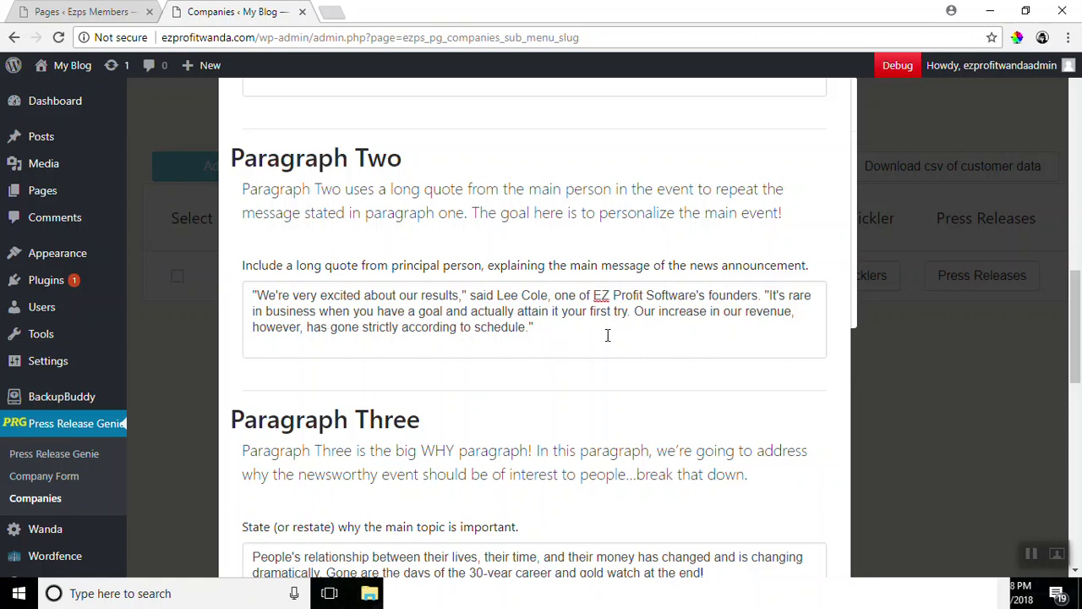
scroll(605, 337, down, 3)
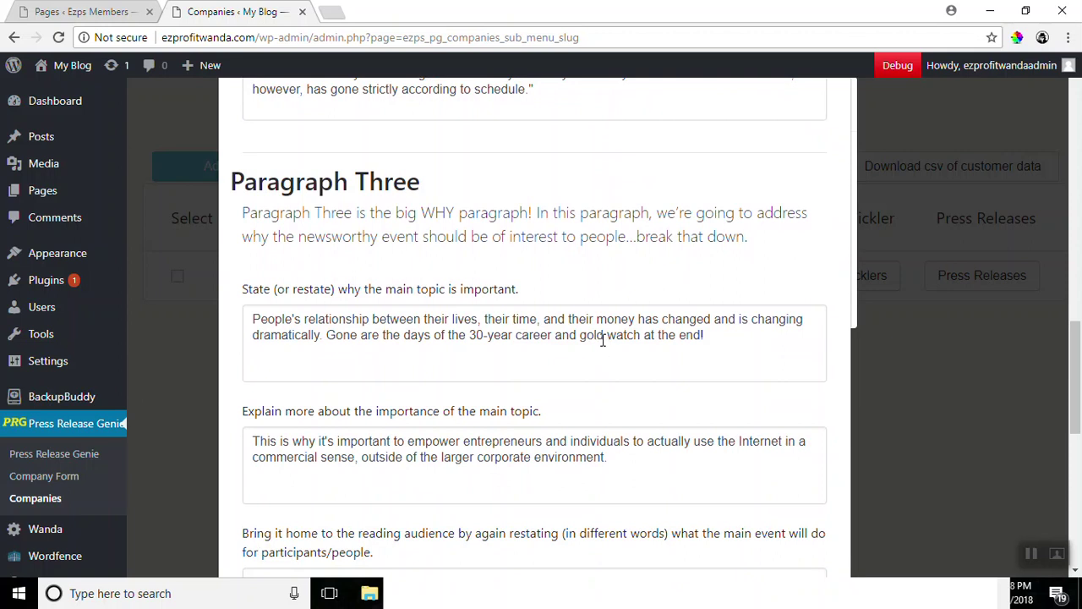
scroll(605, 332, down, 1)
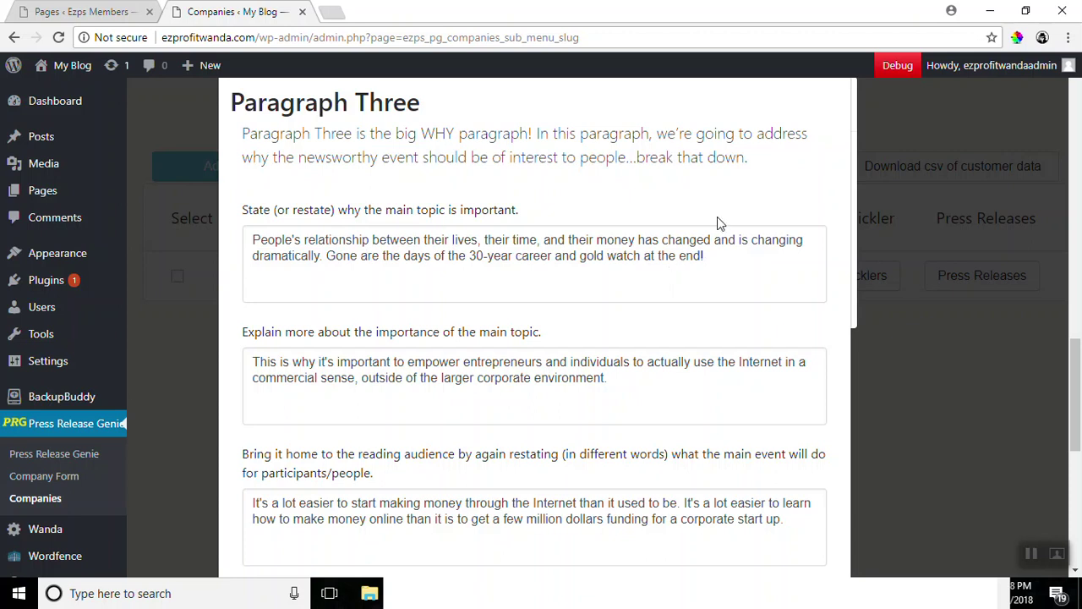
scroll(718, 221, down, 2)
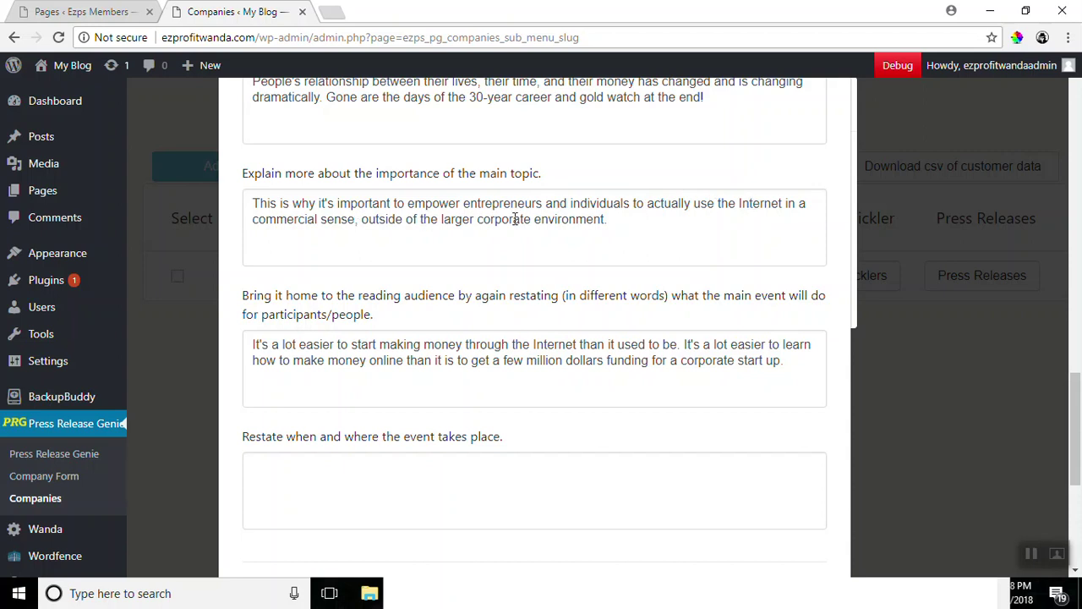
scroll(577, 218, down, 2)
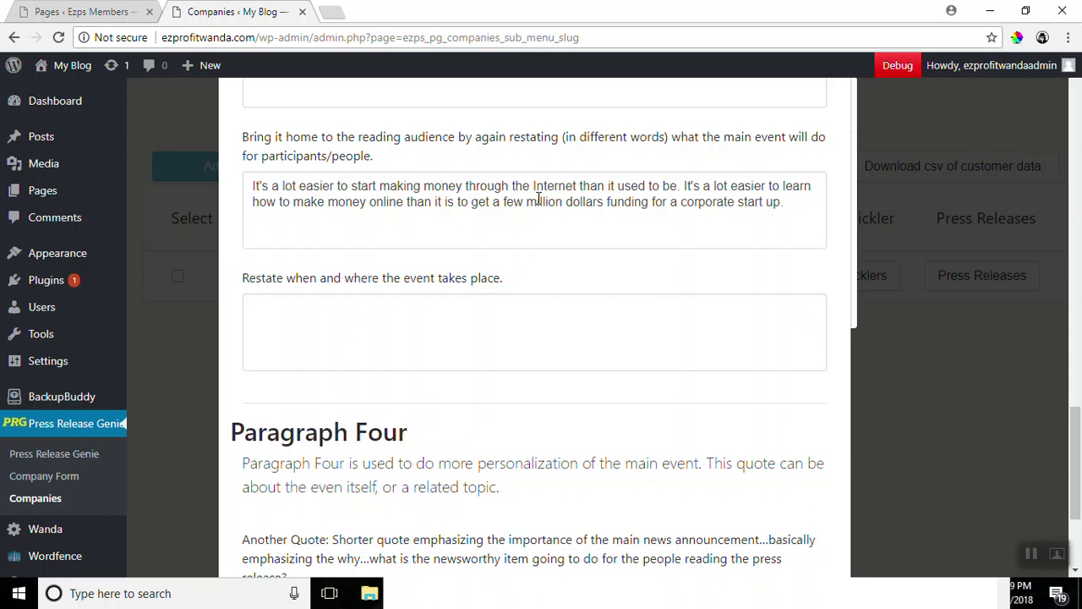
scroll(556, 222, down, 3)
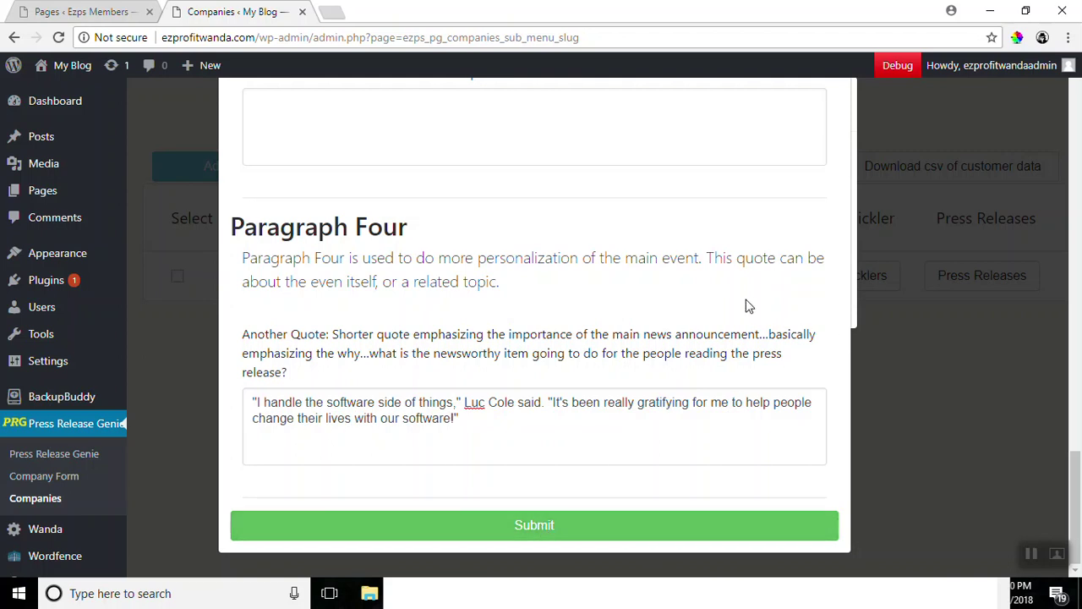
- Look over the whole filled-in press release form through Paragraph Four, and recheck the Paragraph One statements
scroll(727, 287, up, 10)
scroll(666, 278, up, 6)
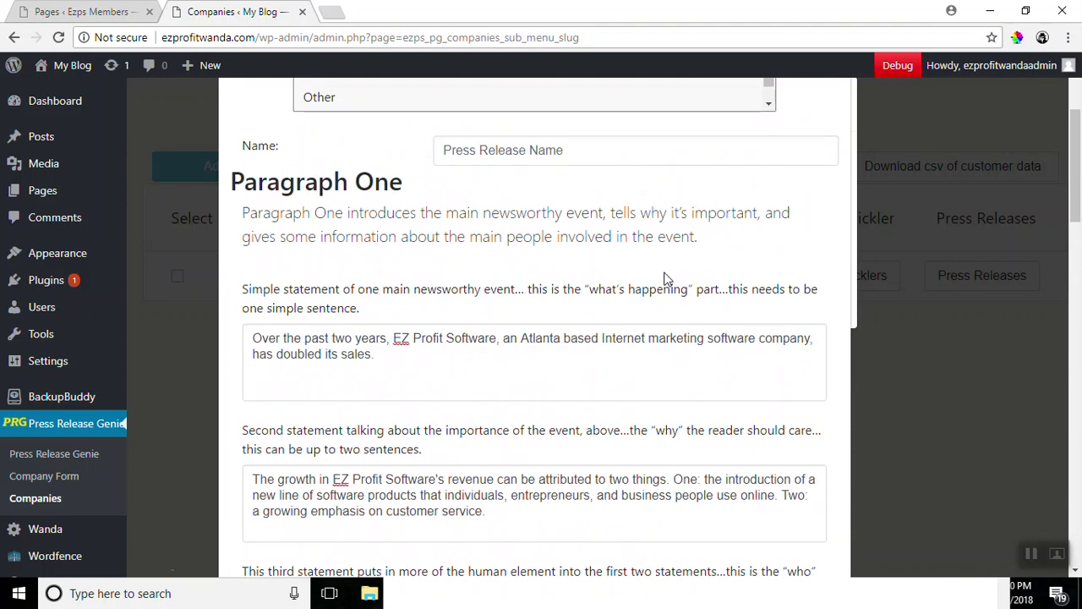
scroll(663, 279, down, 3)
scroll(662, 285, down, 6)
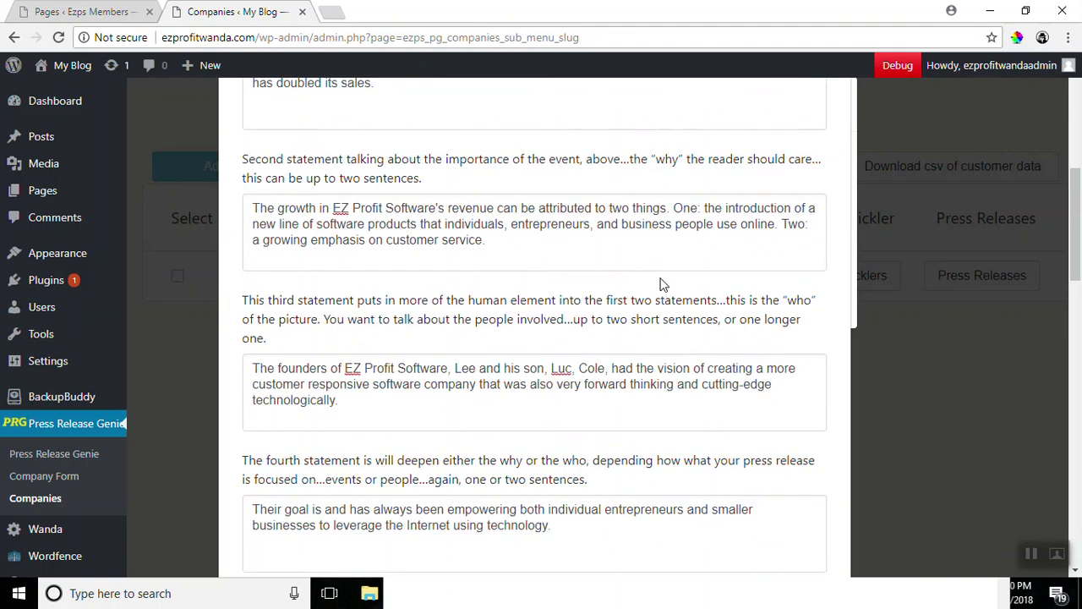
scroll(658, 280, down, 6)
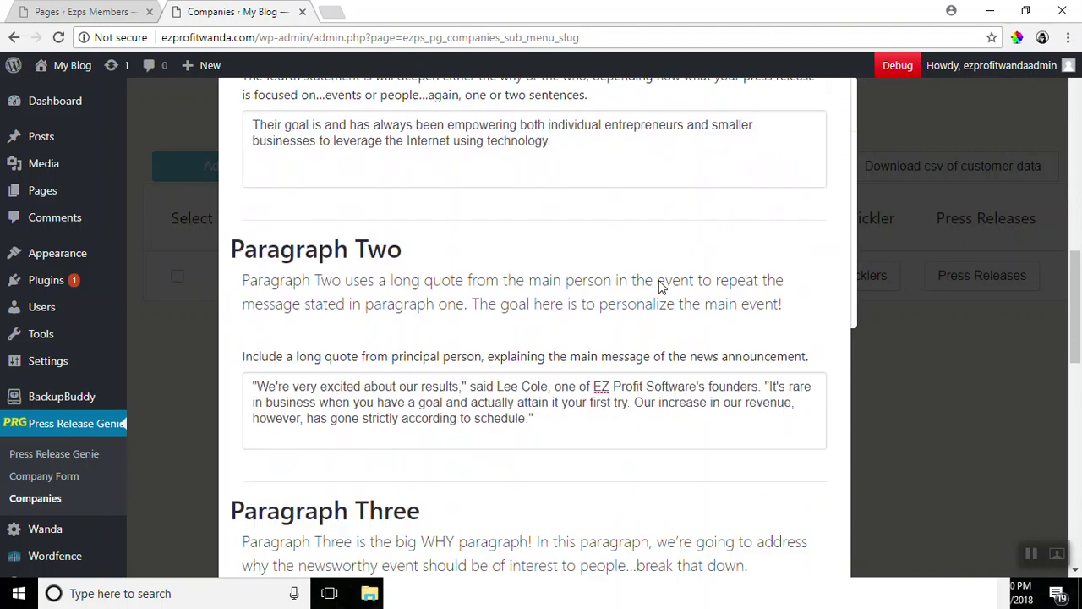
scroll(659, 282, down, 5)
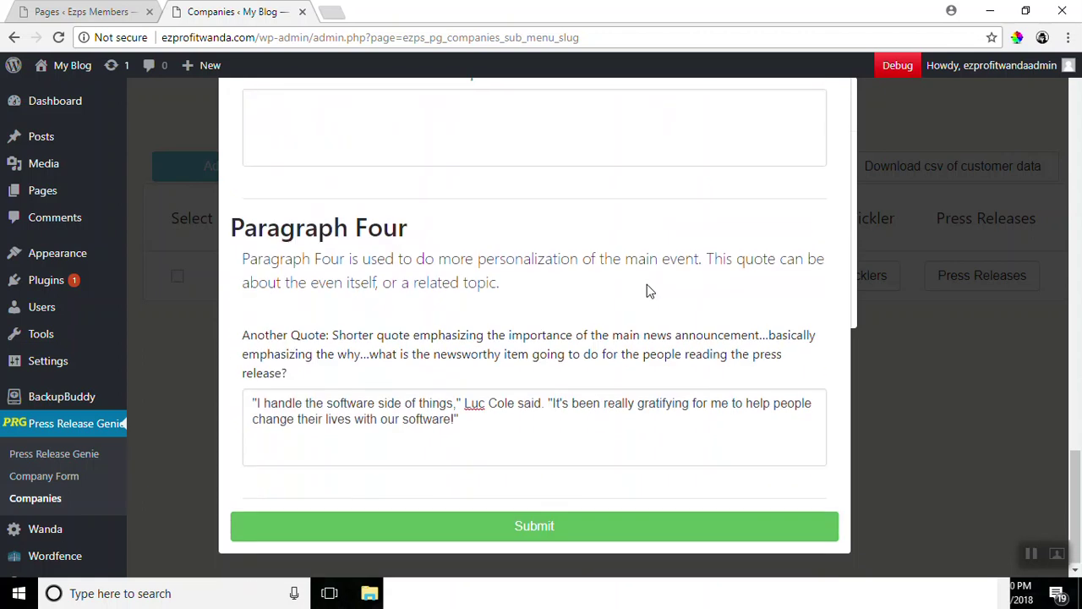
scroll(656, 285, up, 10)
scroll(649, 291, up, 5)
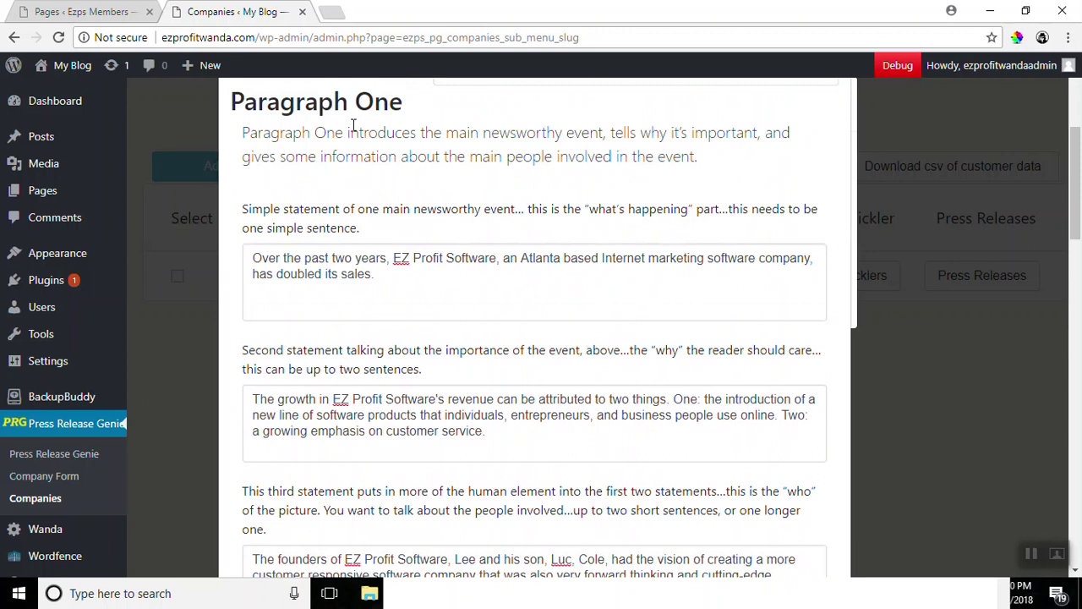
scroll(471, 295, down, 3)
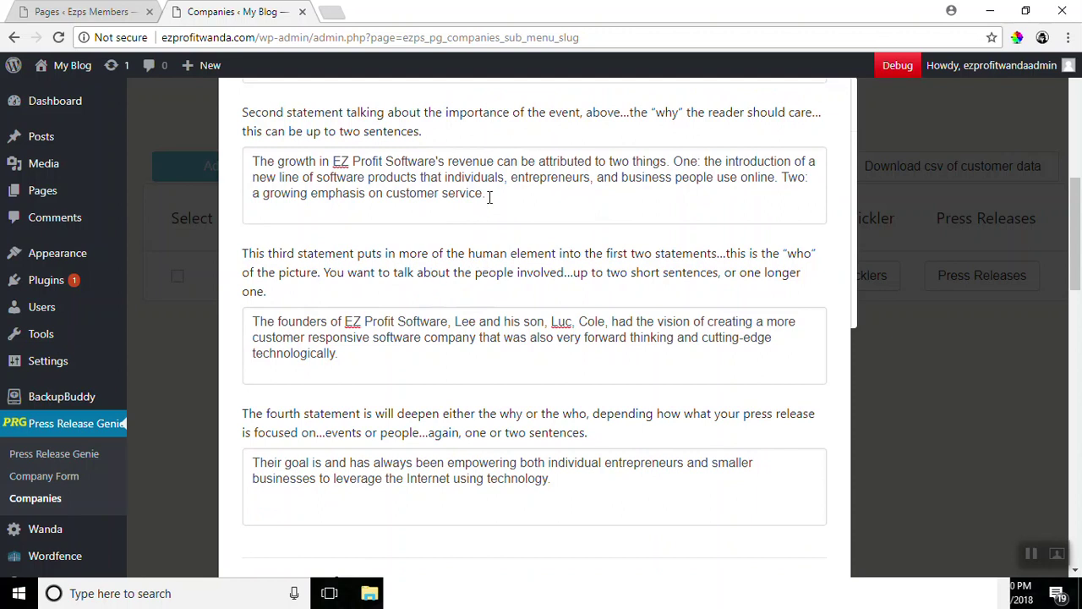
scroll(490, 197, up, 3)
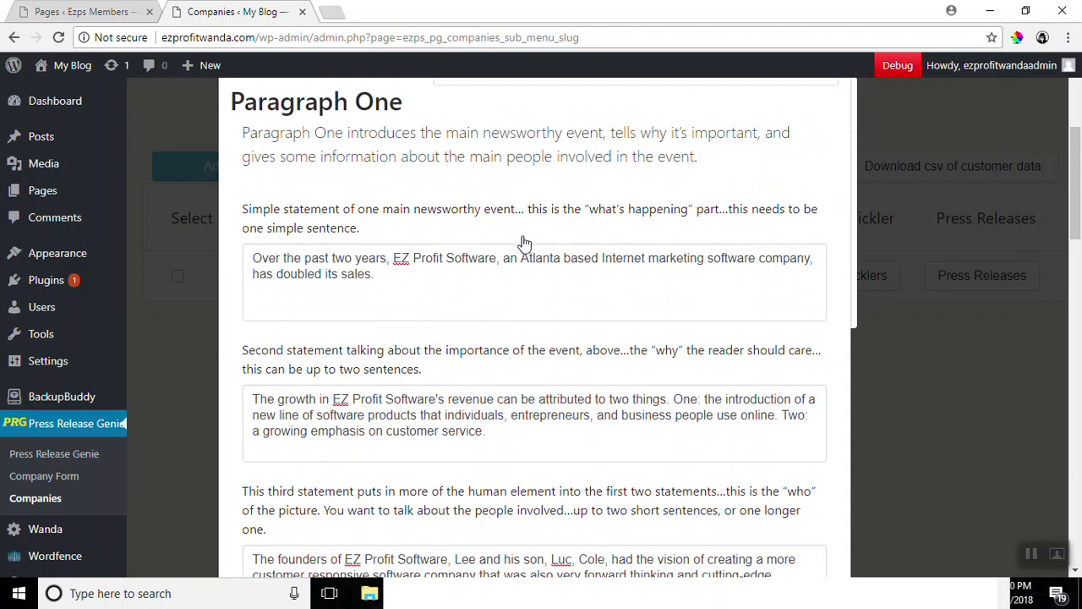
scroll(607, 292, down, 5)
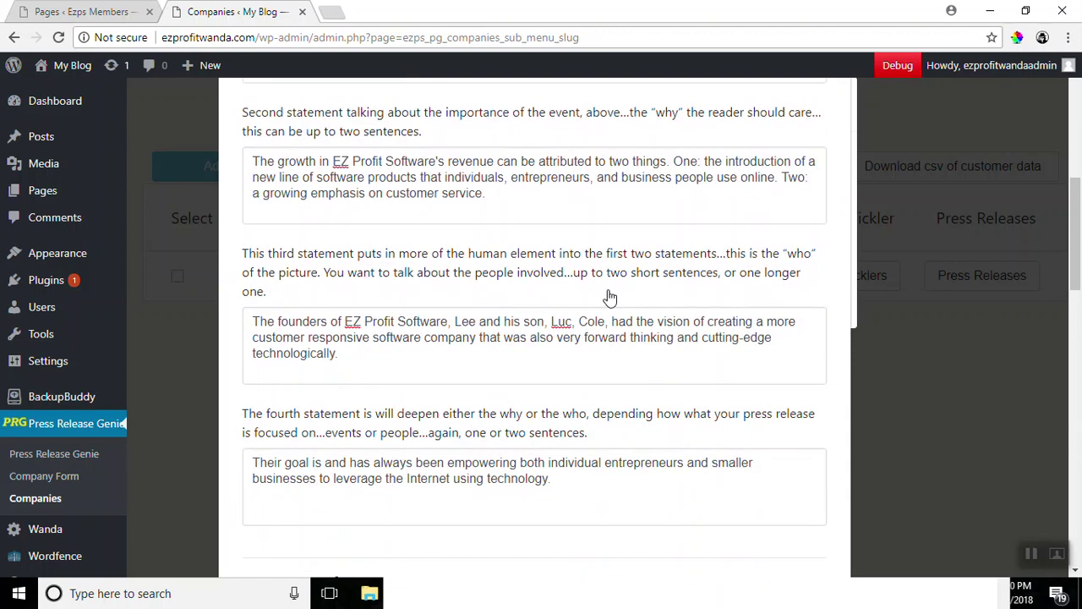
- Submit the completed press release form and close the press release list
scroll(558, 385, down, 8)
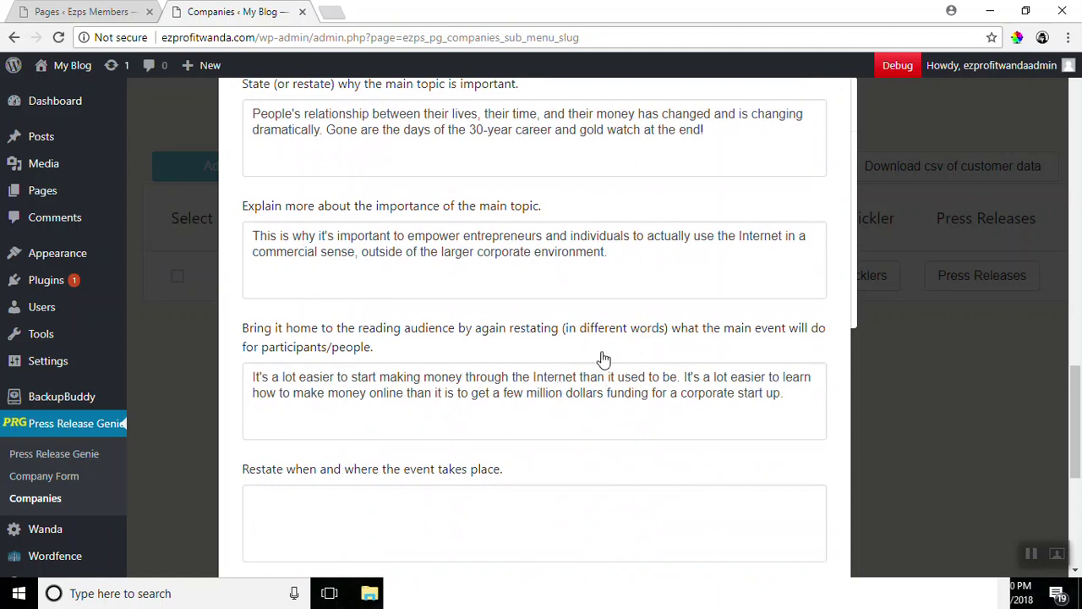
scroll(604, 359, down, 3)
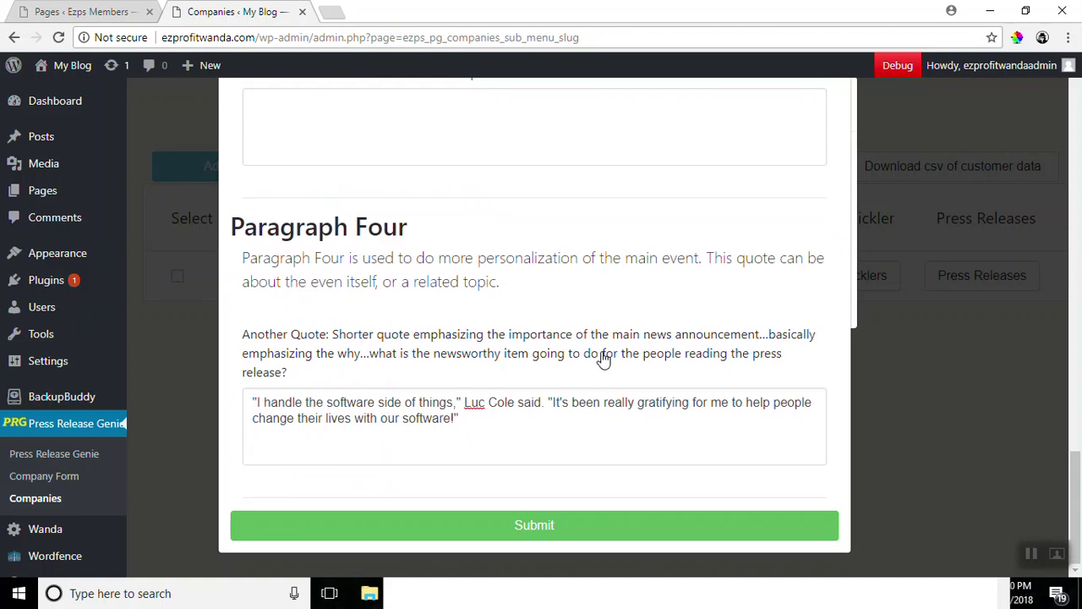
click(534, 525)
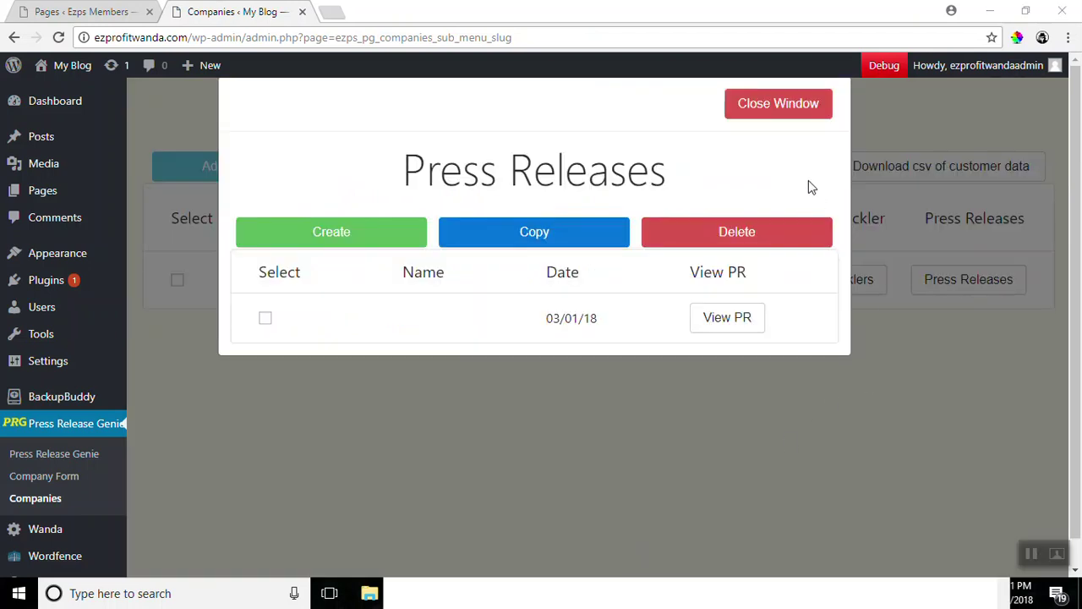
click(787, 104)
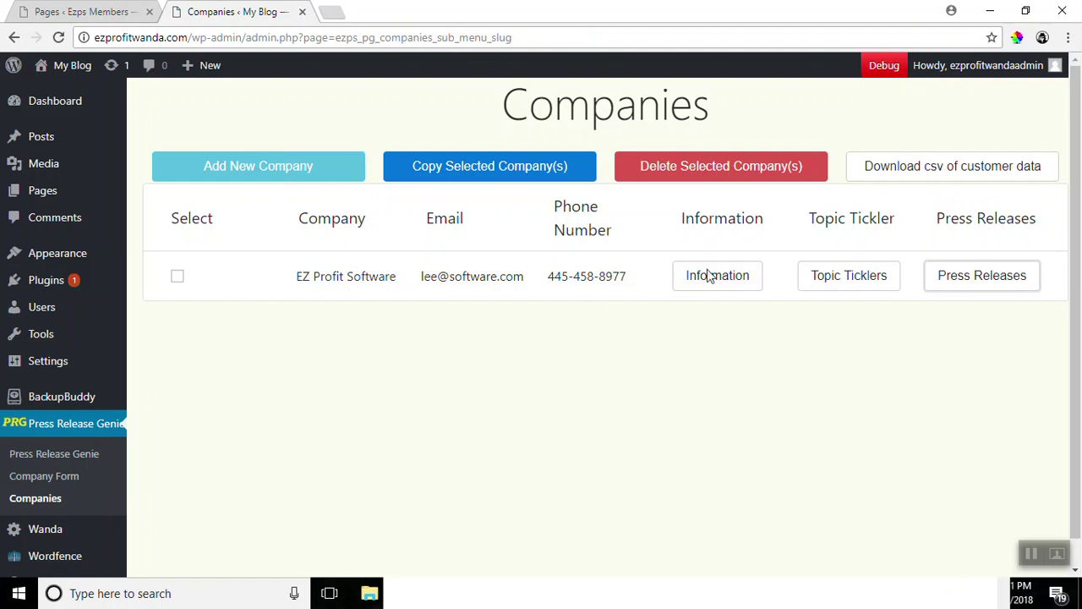
- Open EZ Profit Software's saved press release and read it from Paragraph One through Paragraph Five
click(971, 276)
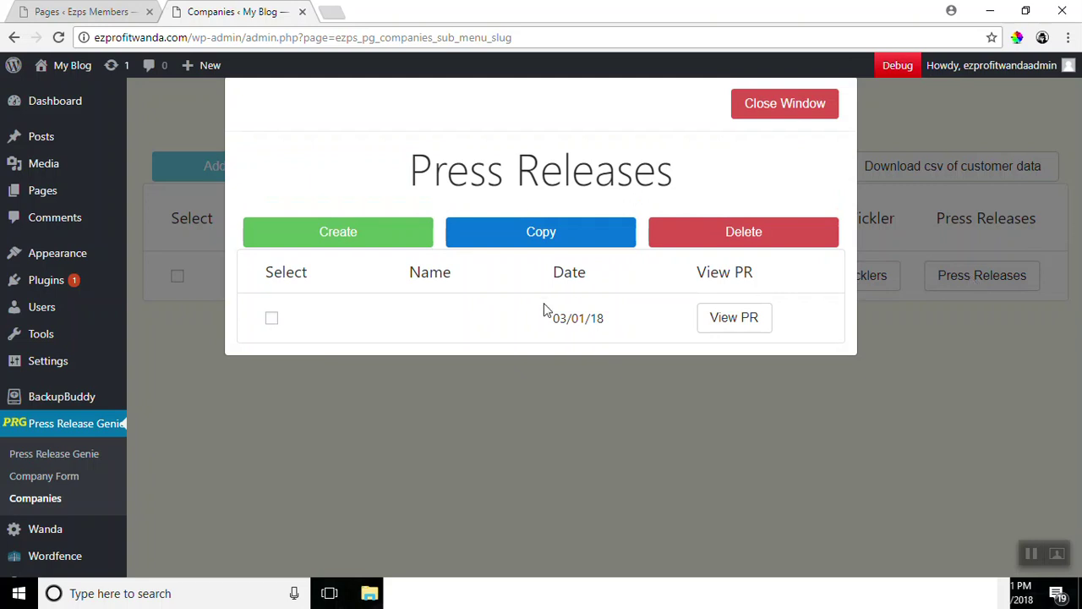
click(732, 319)
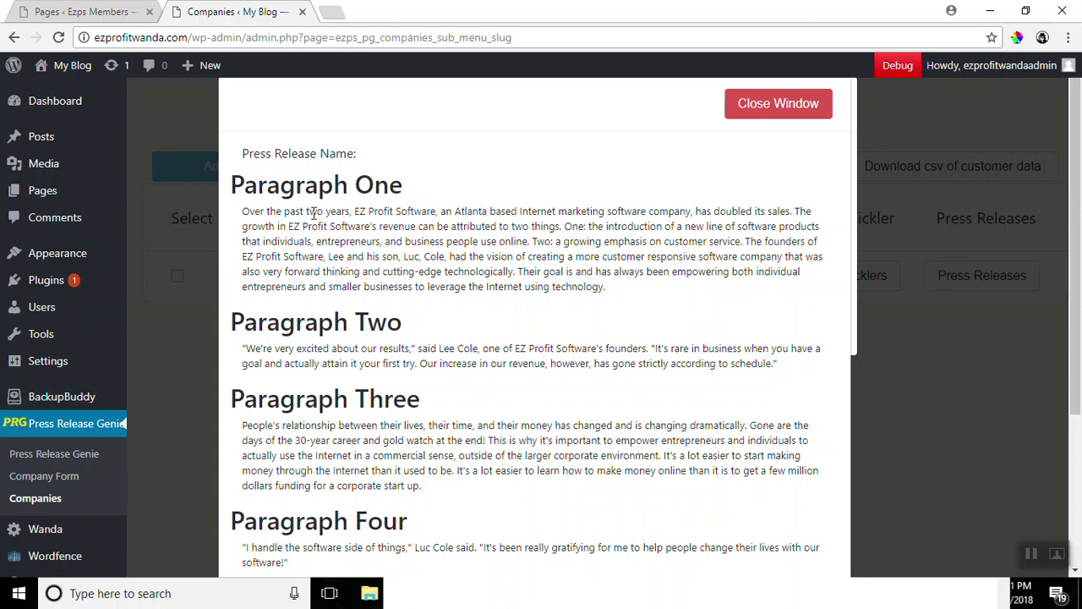
scroll(592, 359, down, 3)
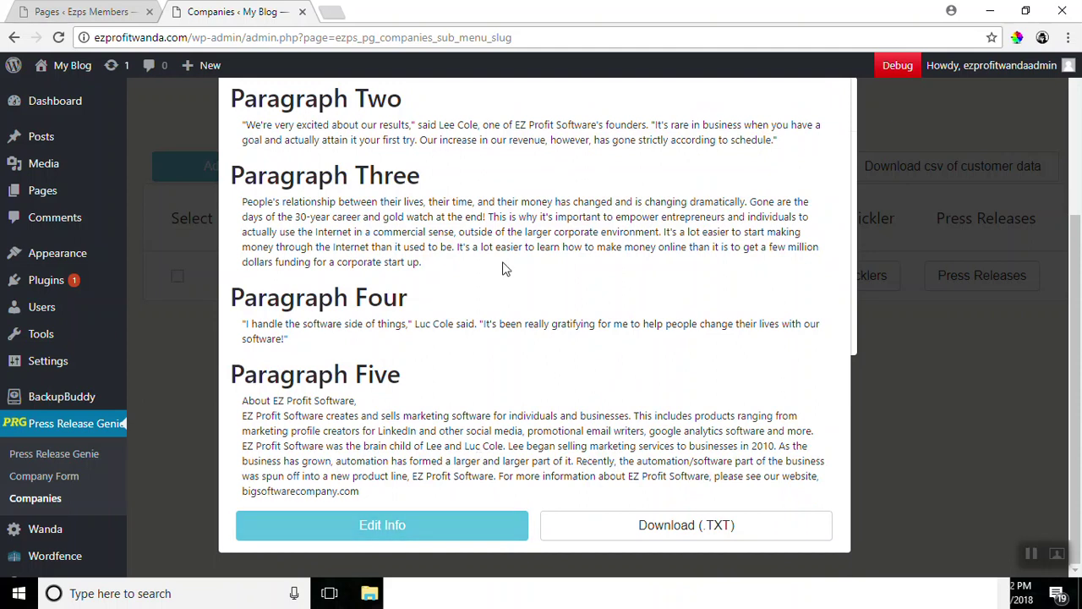
scroll(508, 338, up, 3)
scroll(471, 304, down, 3)
- Open the press release's information for editing, look through its filled-in statements and close the form
click(427, 516)
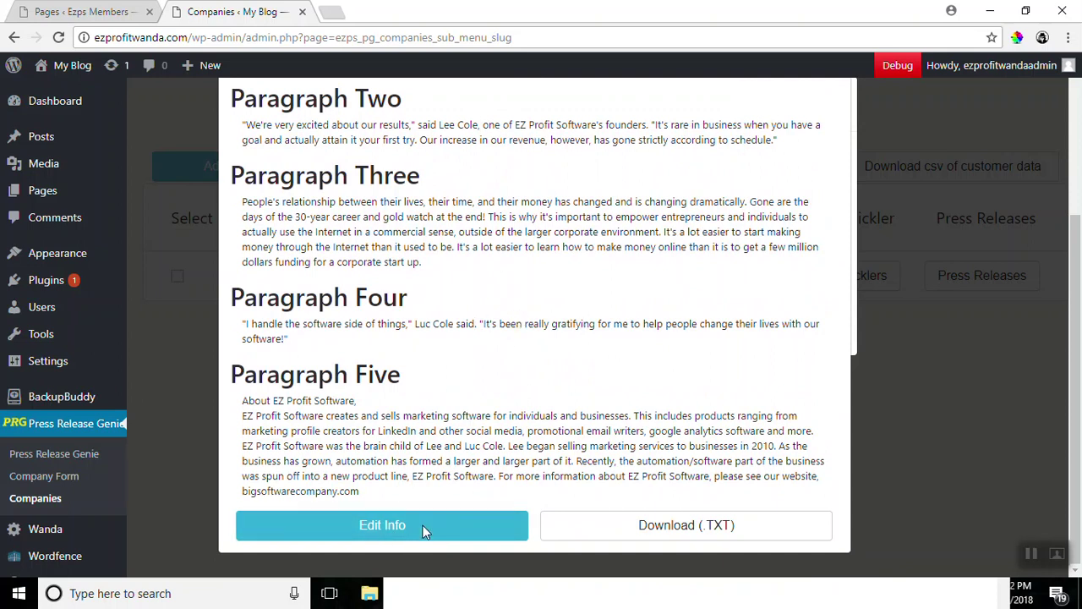
scroll(685, 354, down, 2)
scroll(686, 355, down, 8)
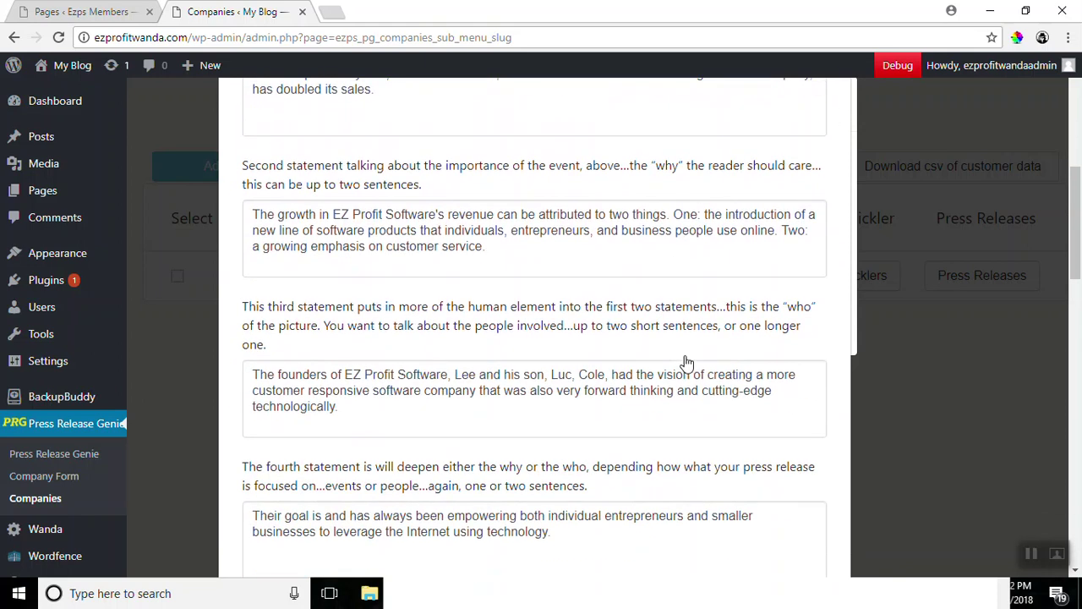
scroll(686, 355, down, 5)
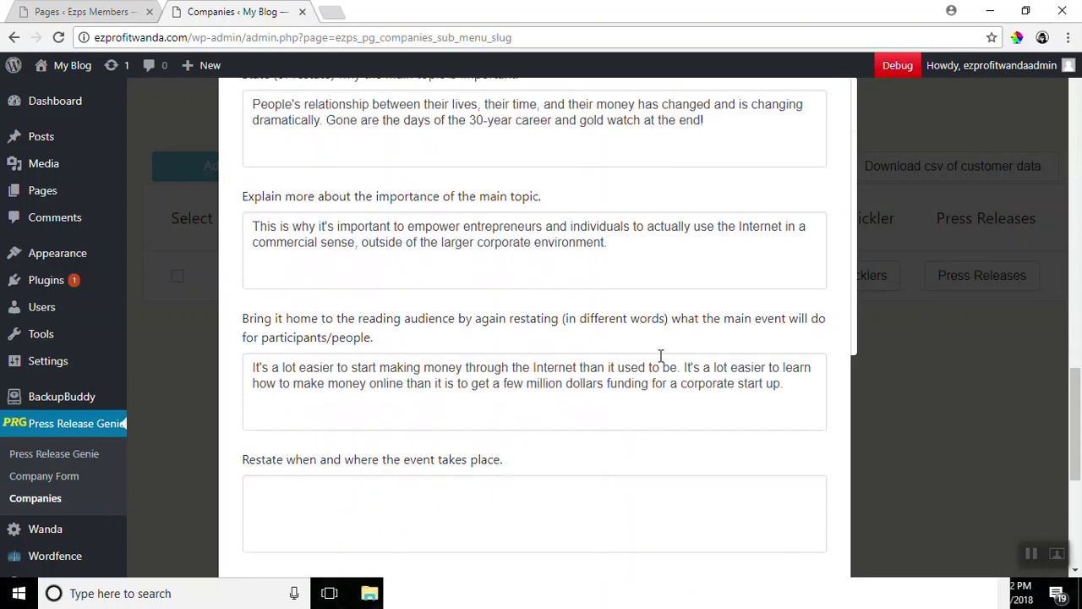
scroll(783, 202, up, 15)
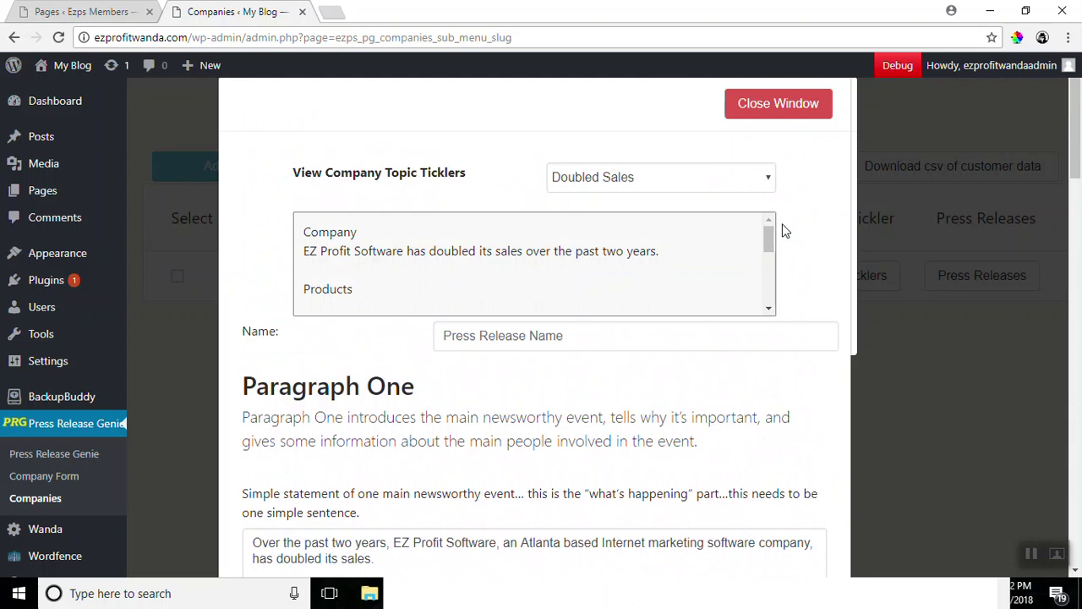
click(784, 104)
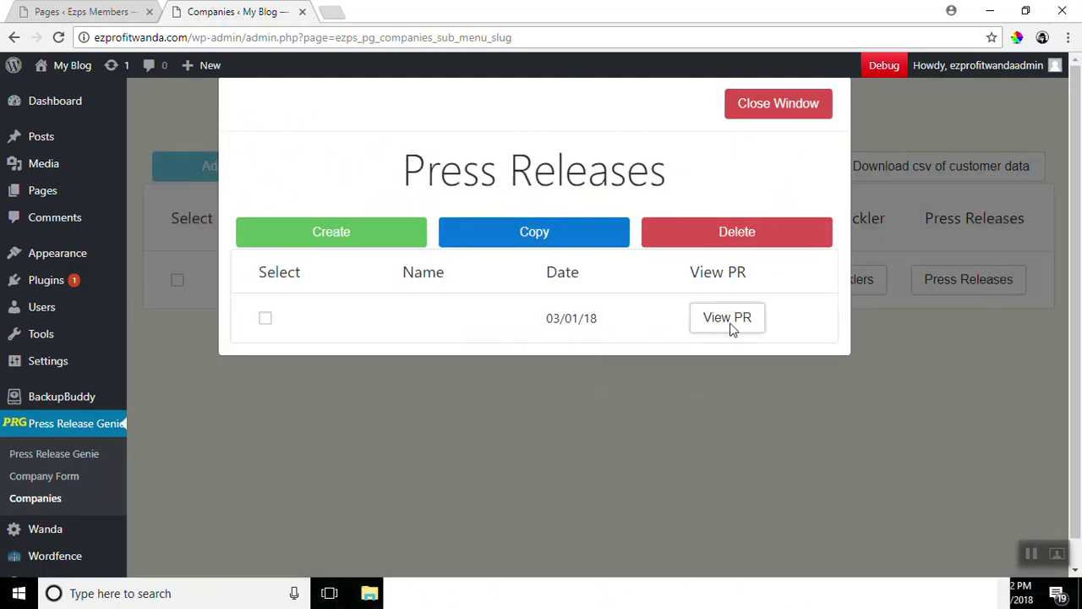
- View the saved press release from the list again, skim its editable form and close it
click(731, 318)
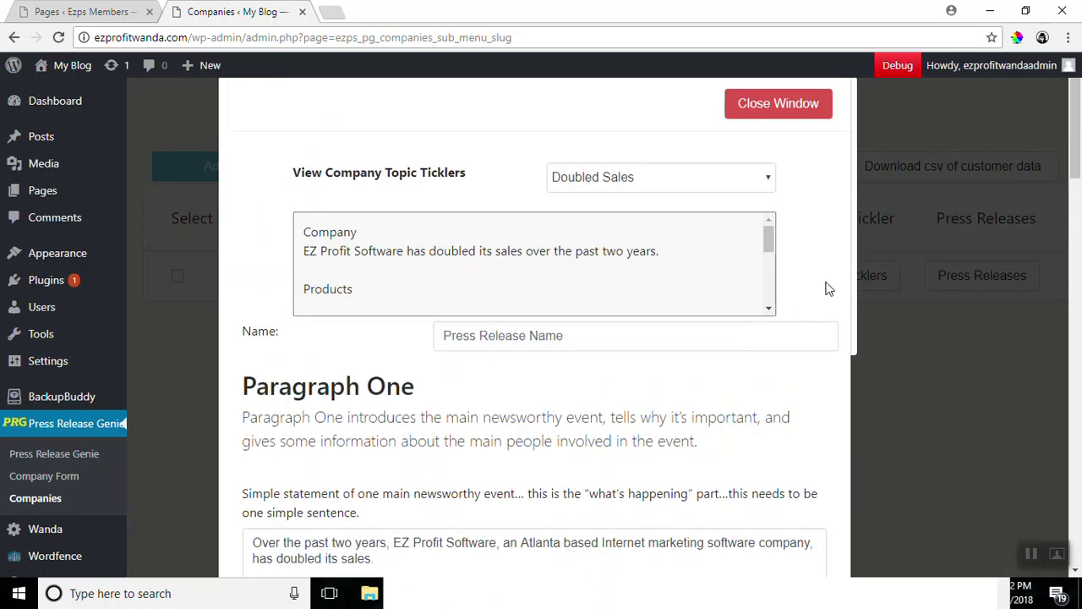
scroll(820, 347, down, 8)
scroll(820, 347, down, 4)
scroll(817, 345, up, 12)
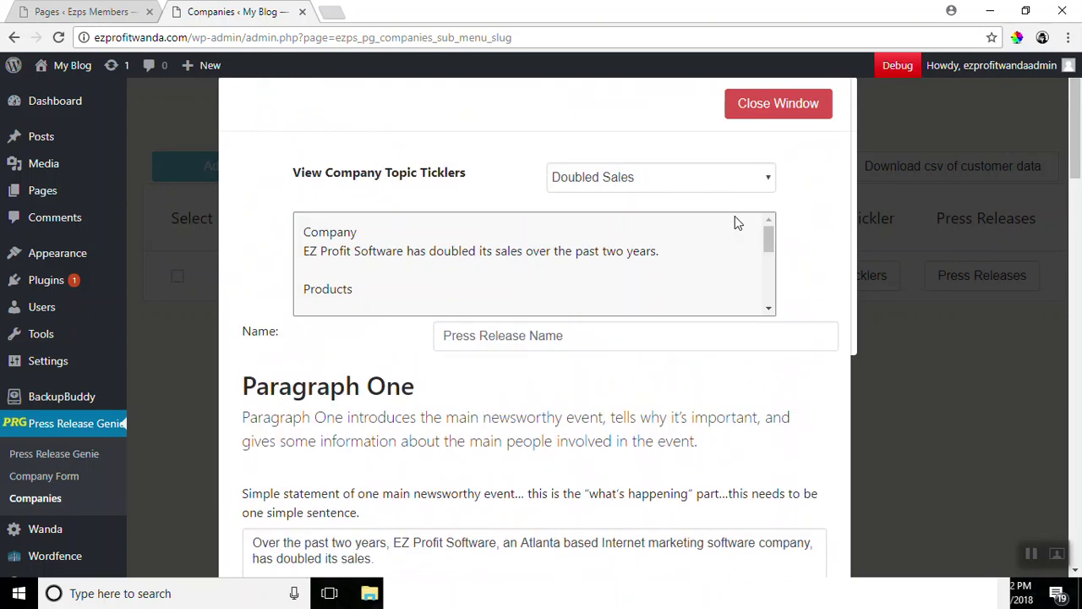
click(770, 102)
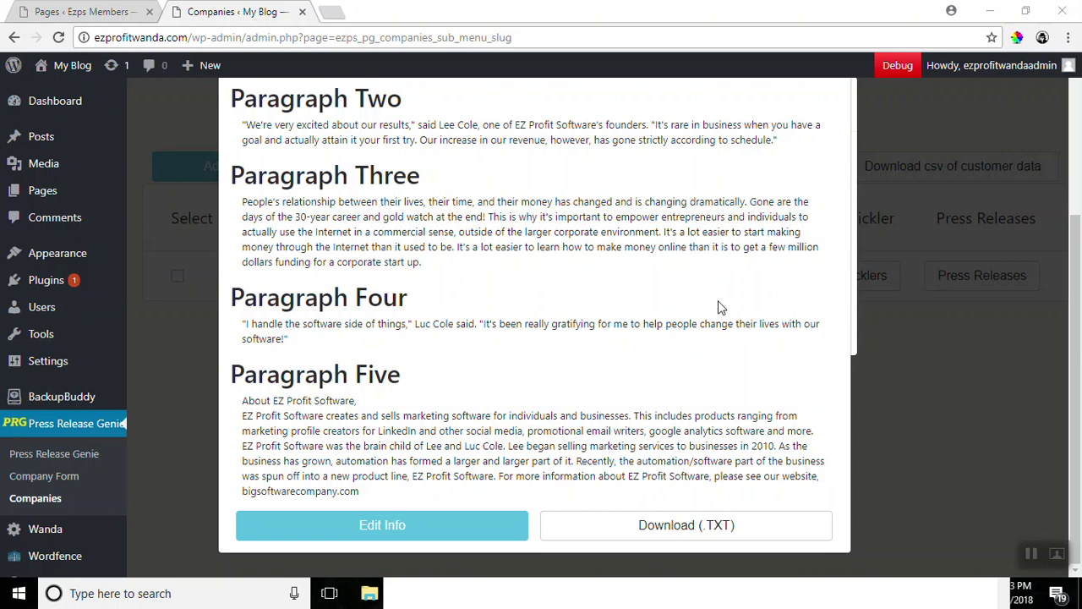
- Download the assembled press release as a TXT file and open the downloaded file in Notepad
scroll(693, 302, up, 3)
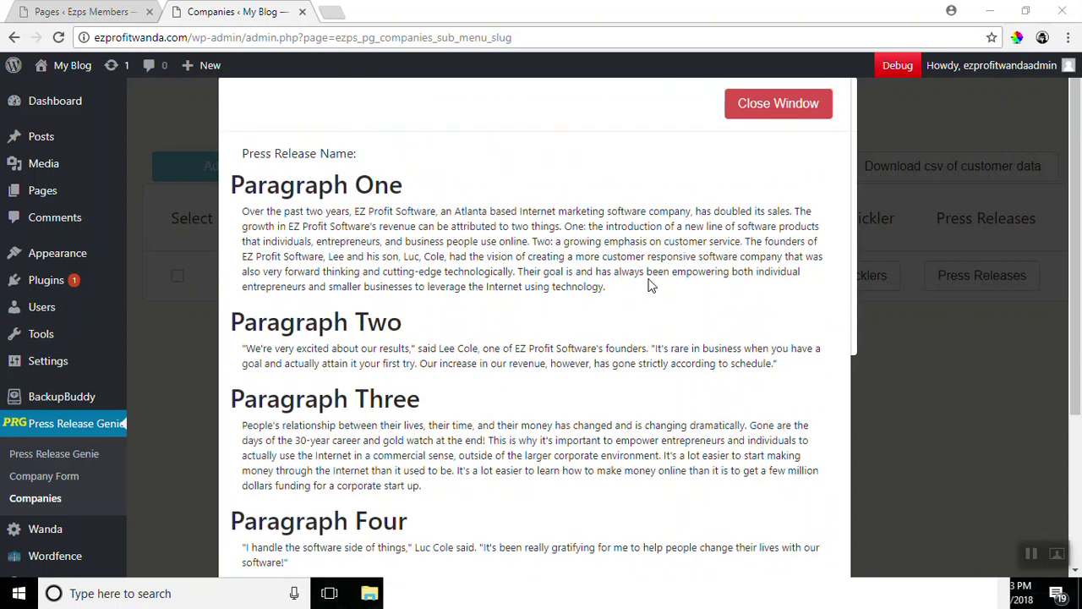
scroll(651, 286, down, 3)
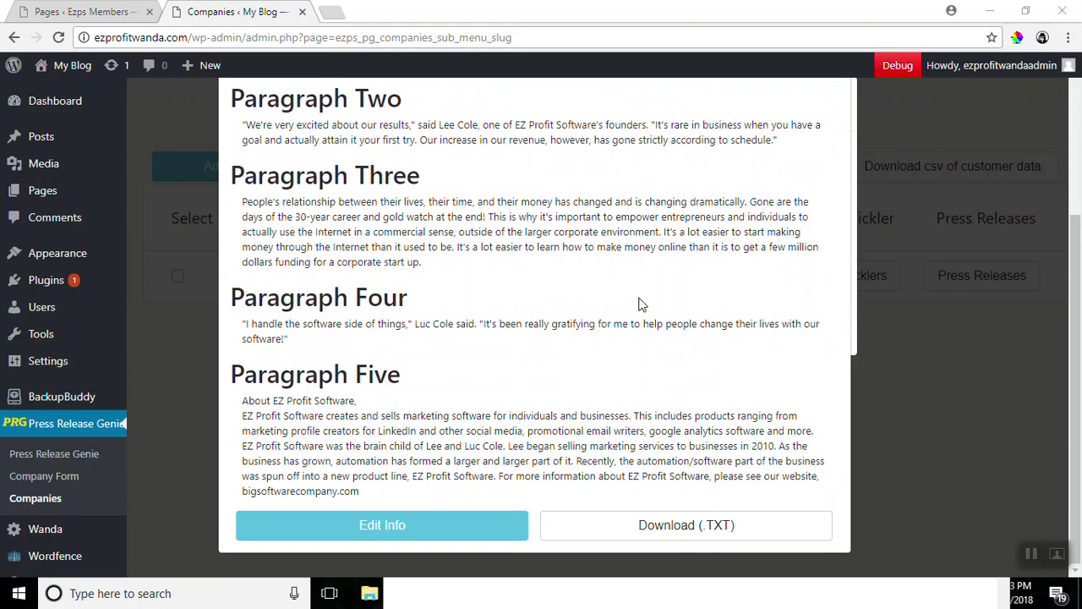
click(668, 528)
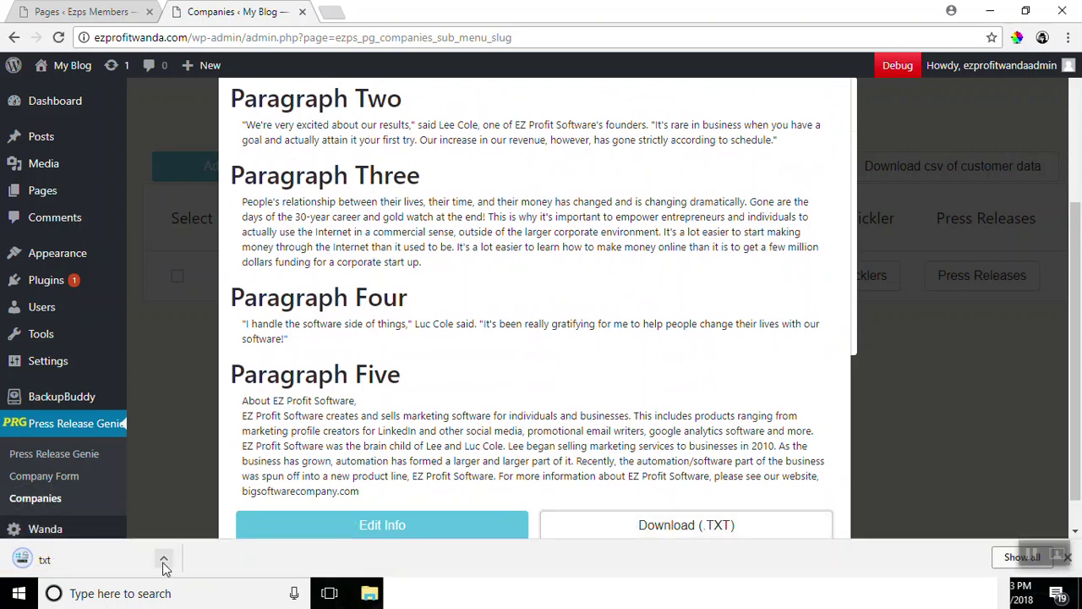
click(164, 565)
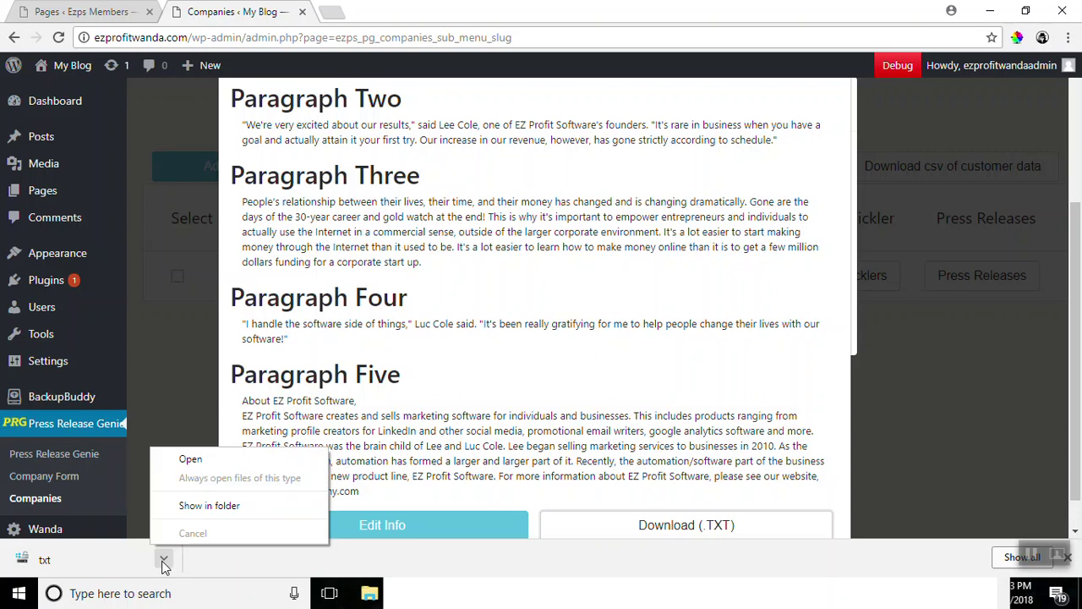
click(181, 454)
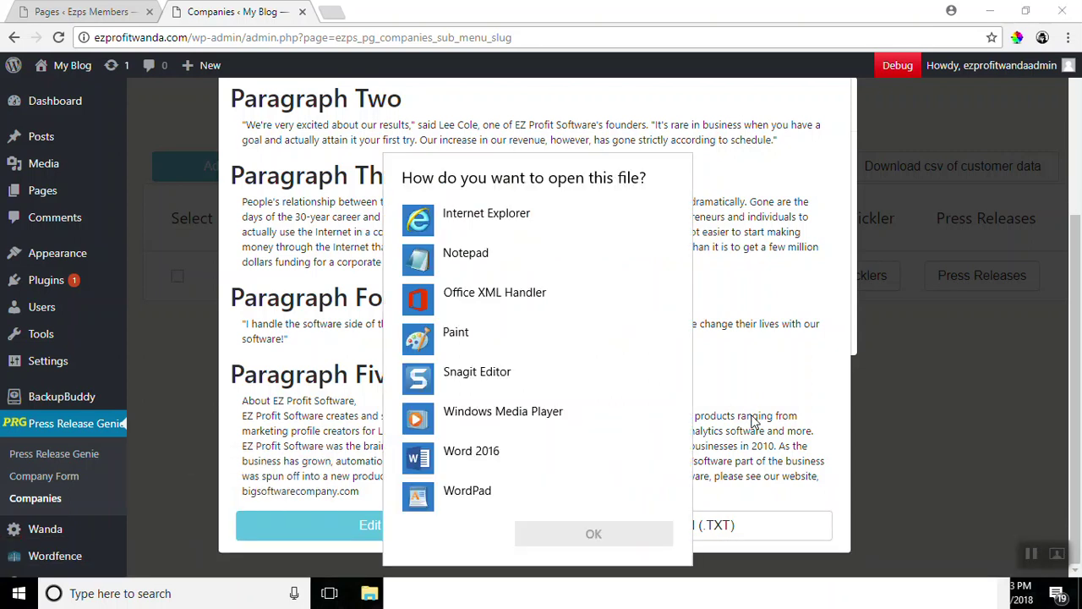
click(483, 269)
click(592, 531)
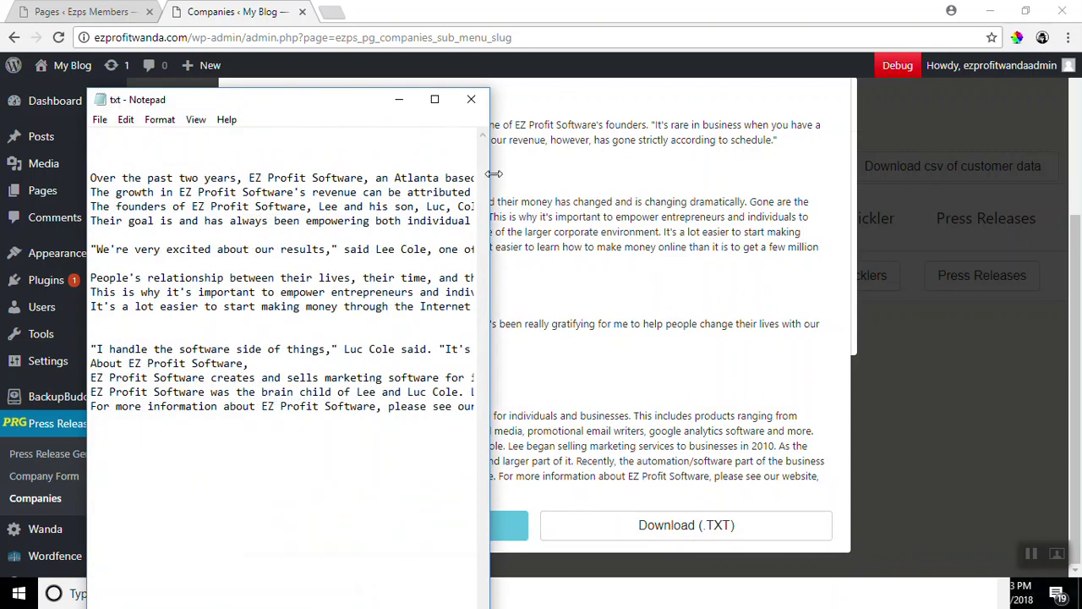
- Widen the Notepad window to read the downloaded text, and close both the file and the press release view
drag(490, 175, 946, 184)
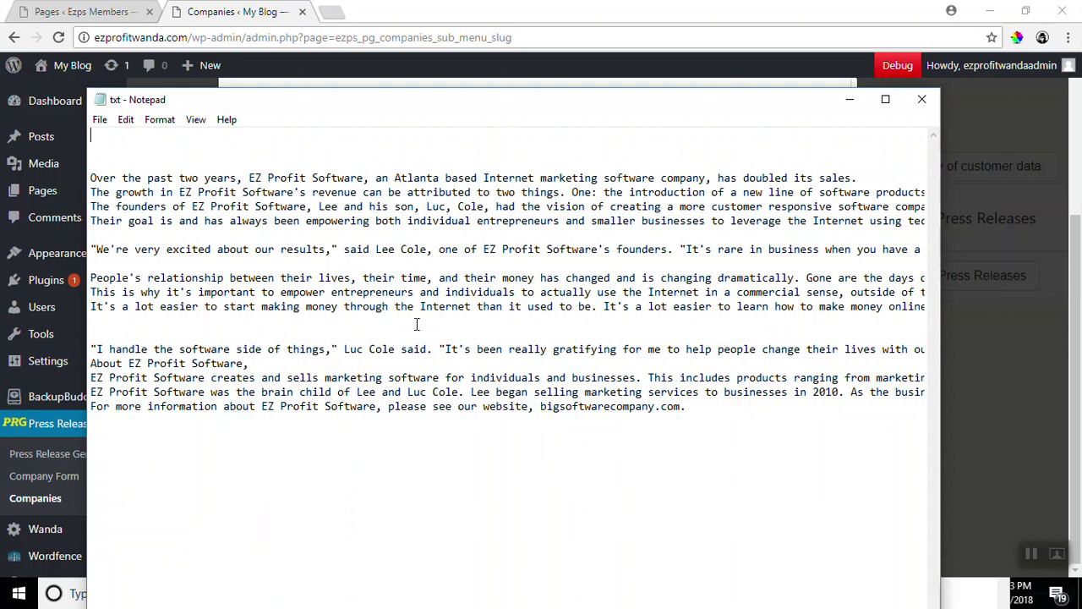
click(923, 103)
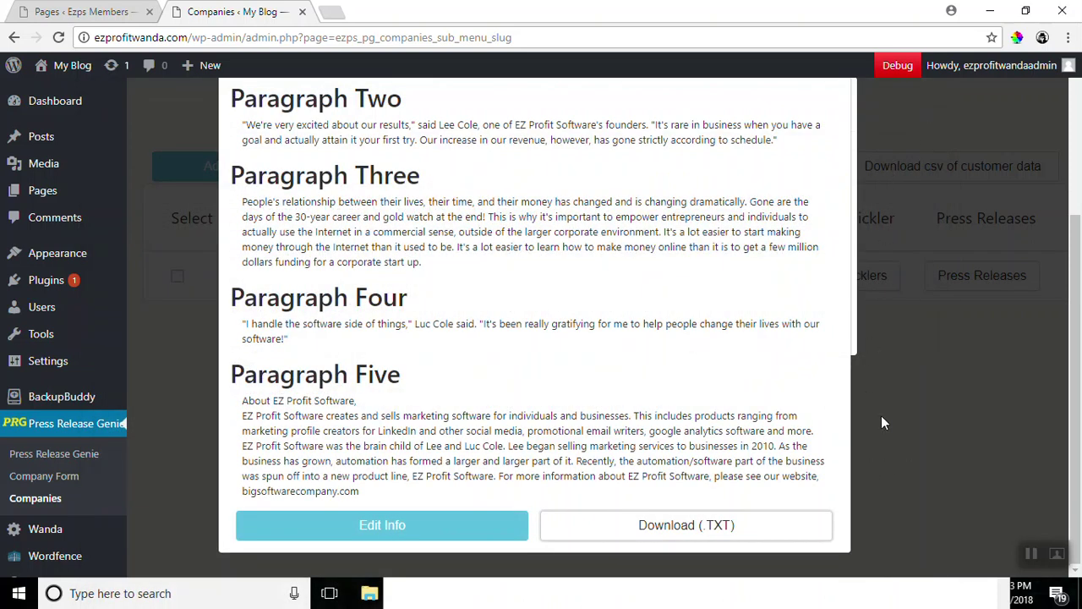
scroll(881, 419, up, 5)
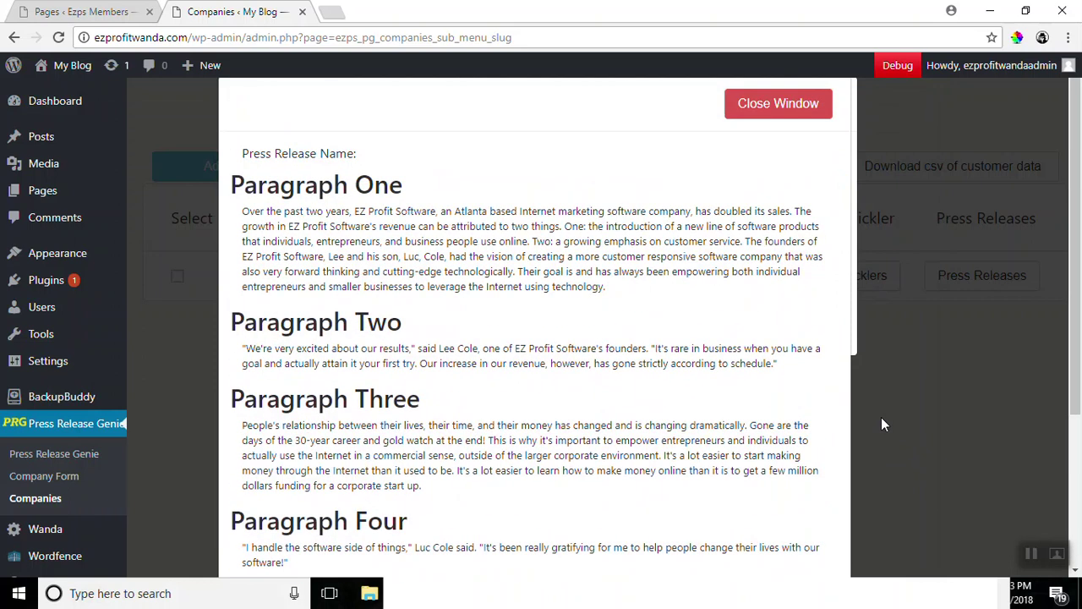
click(780, 110)
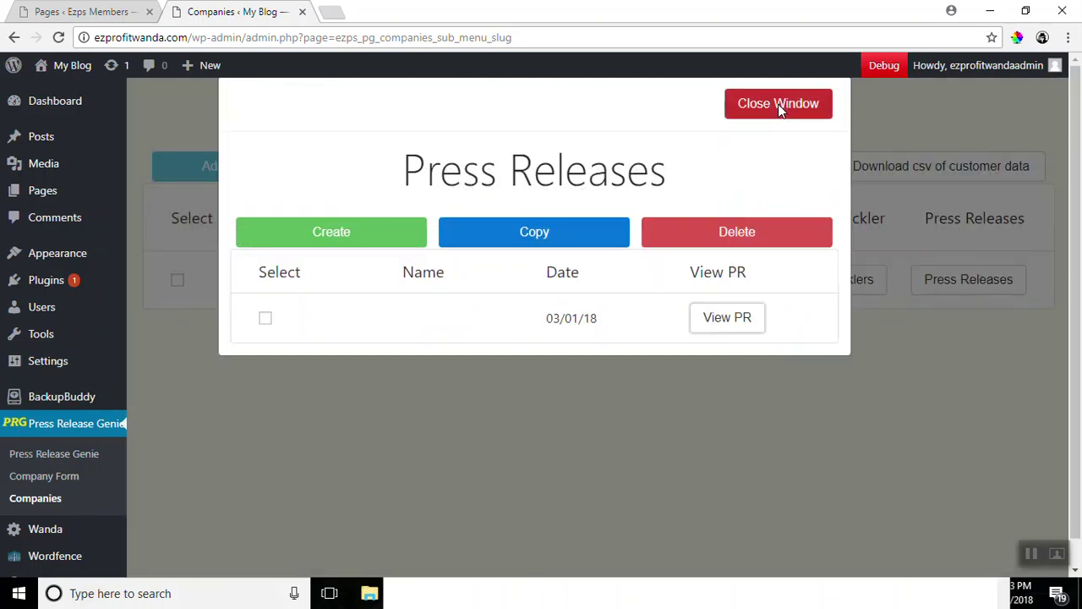